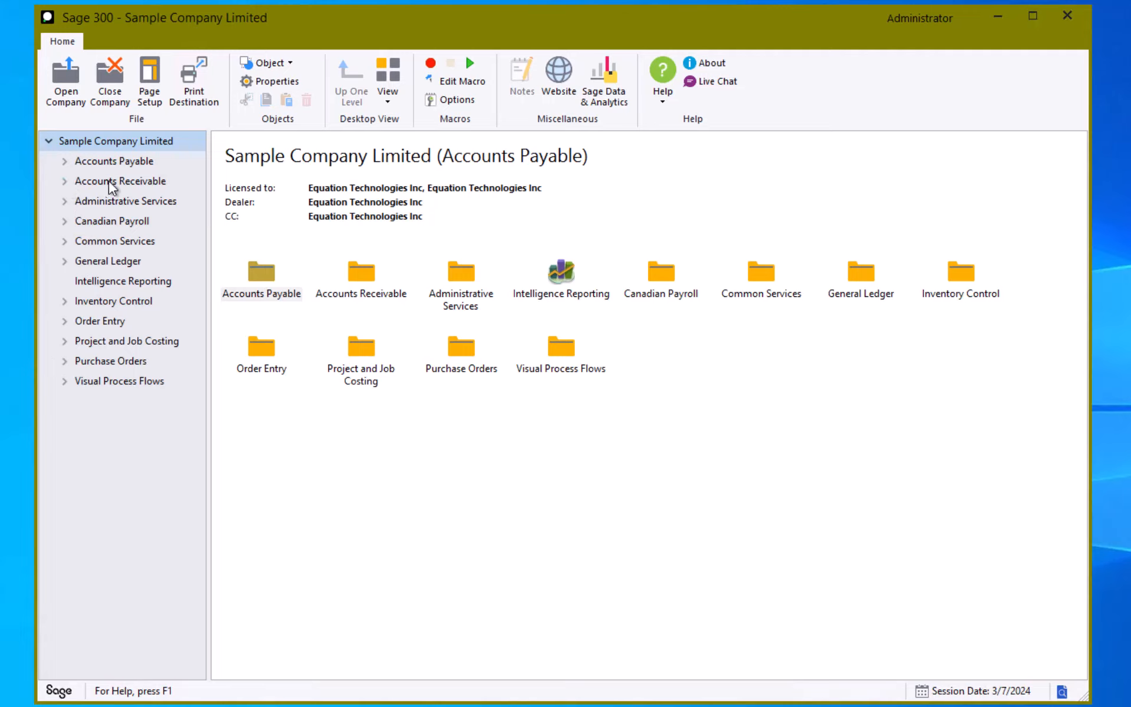
- Open the A/R Transactions group under Accounts Receivable
{"action": "left_click", "coordinate": [65, 181]}
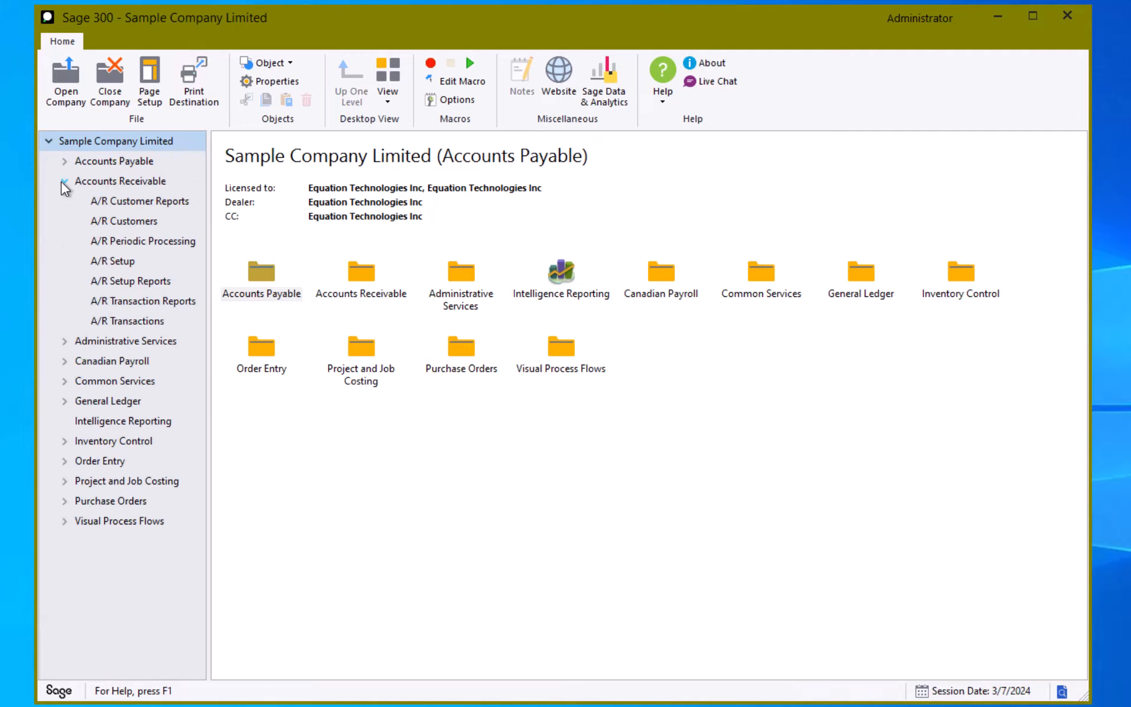
{"action": "left_click", "coordinate": [119, 184]}
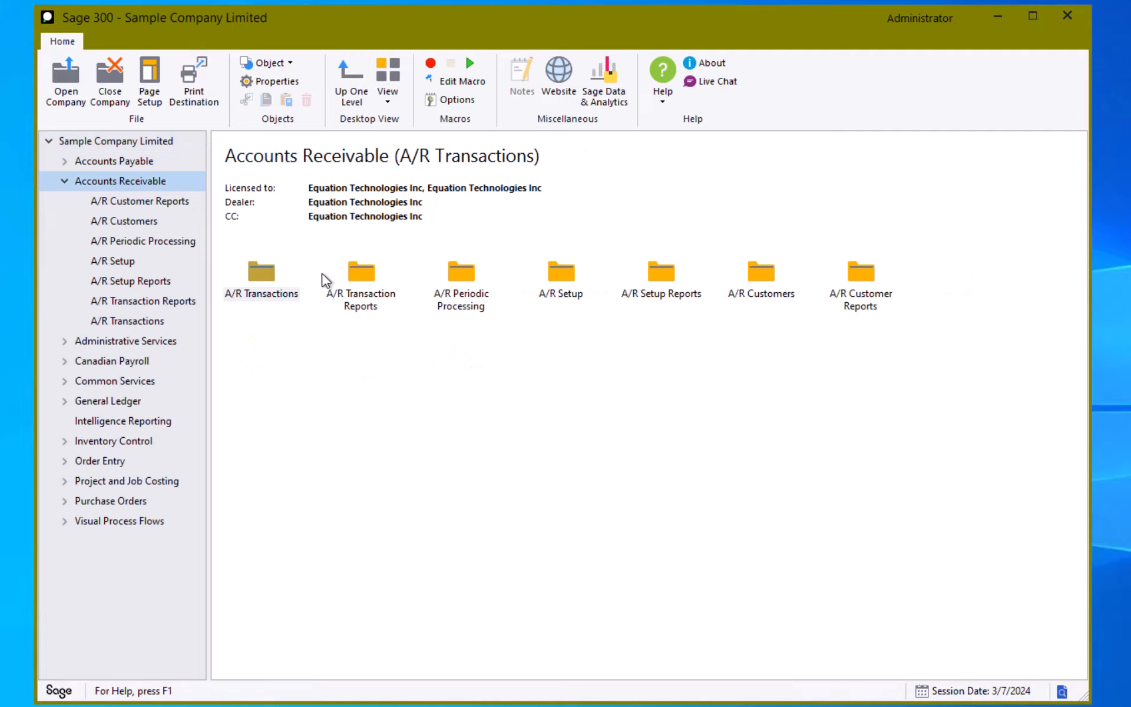
{"action": "double_click", "coordinate": [273, 277]}
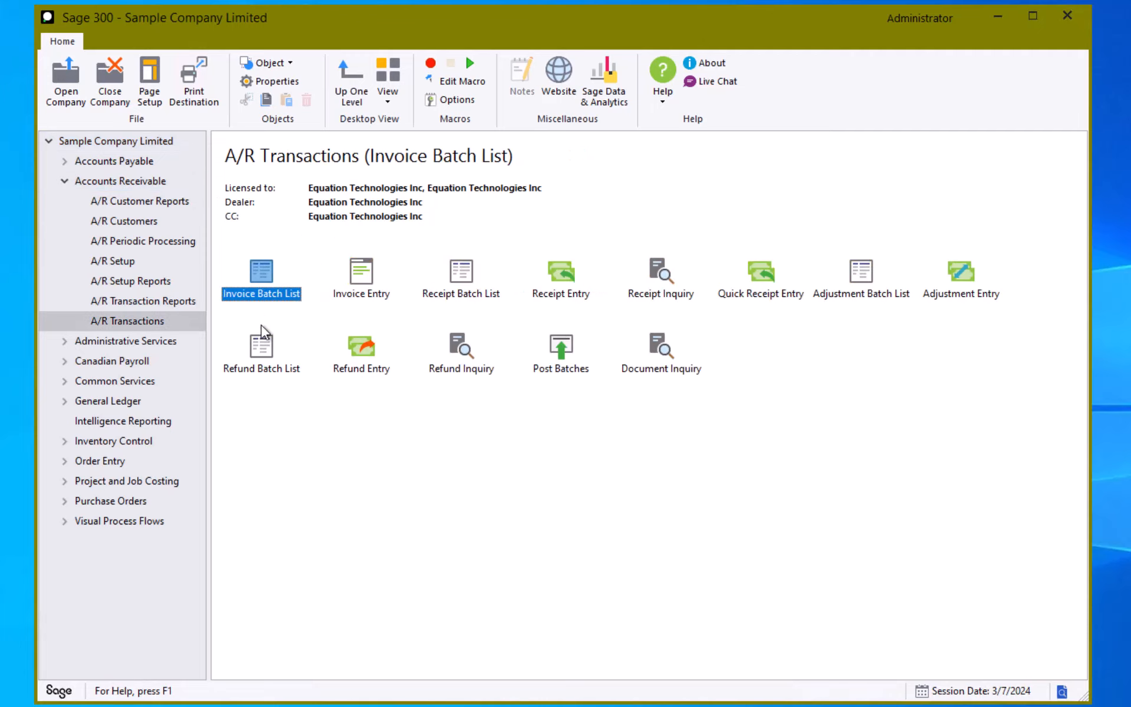
- Review the A/R Invoice Batch List and look up existing invoice batches in A/R Invoice Entry
{"action": "double_click", "coordinate": [262, 274]}
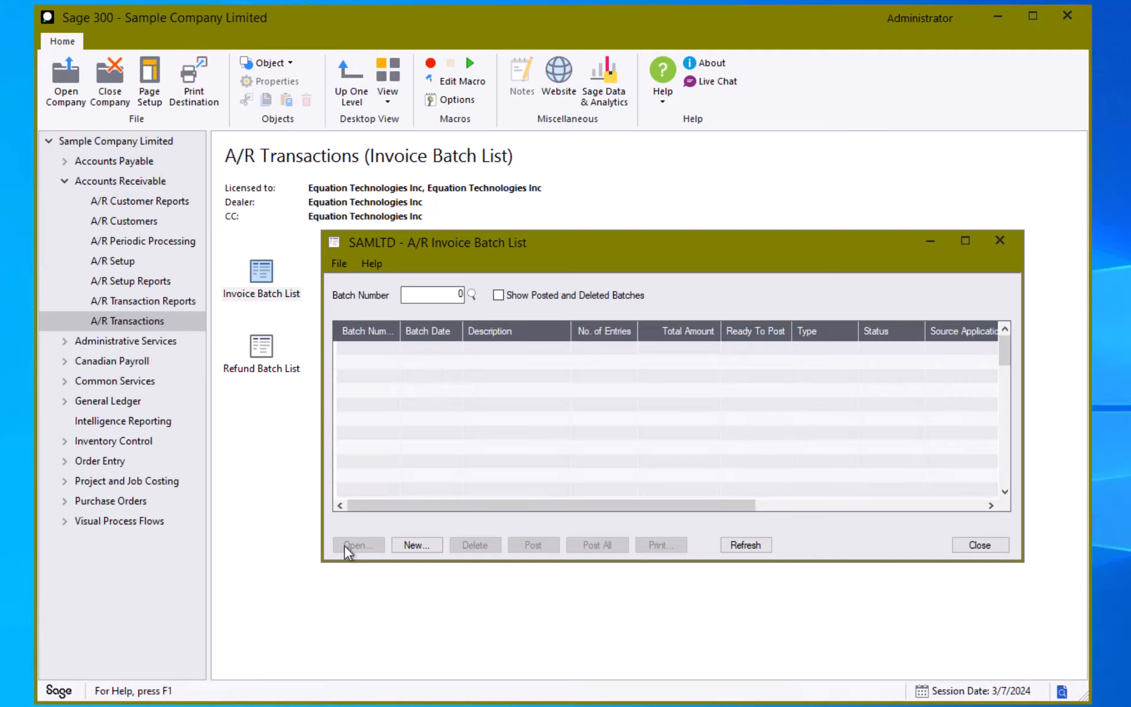
{"action": "left_click", "coordinate": [1001, 243]}
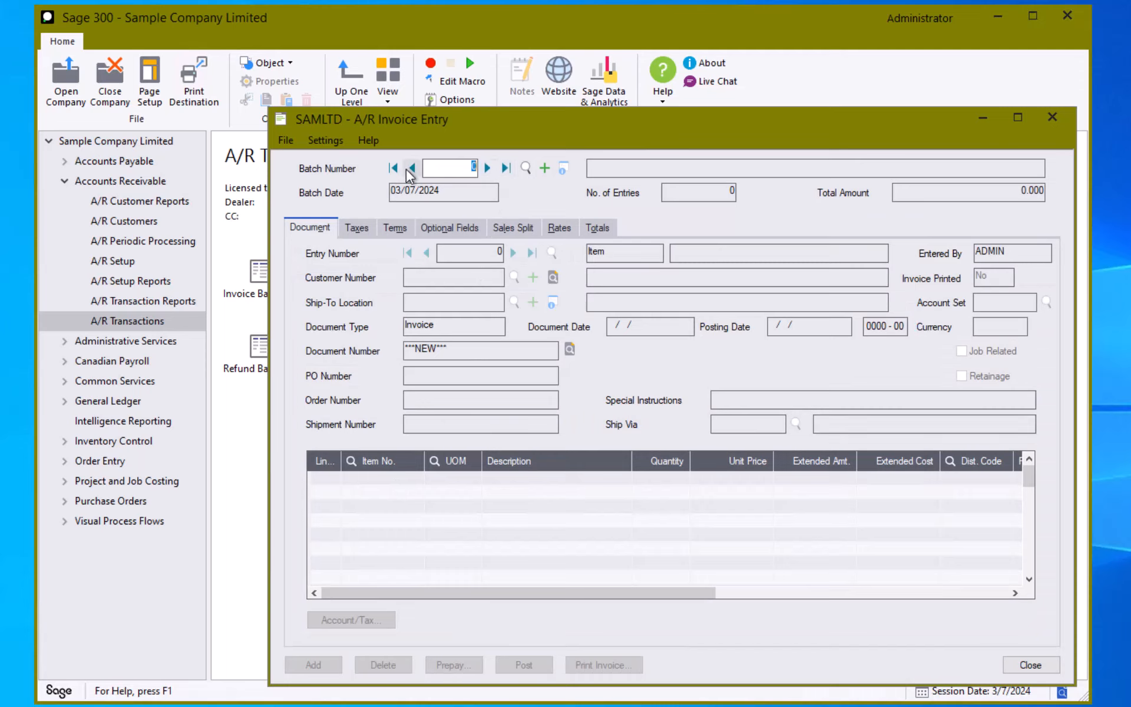
{"action": "left_click", "coordinate": [526, 168]}
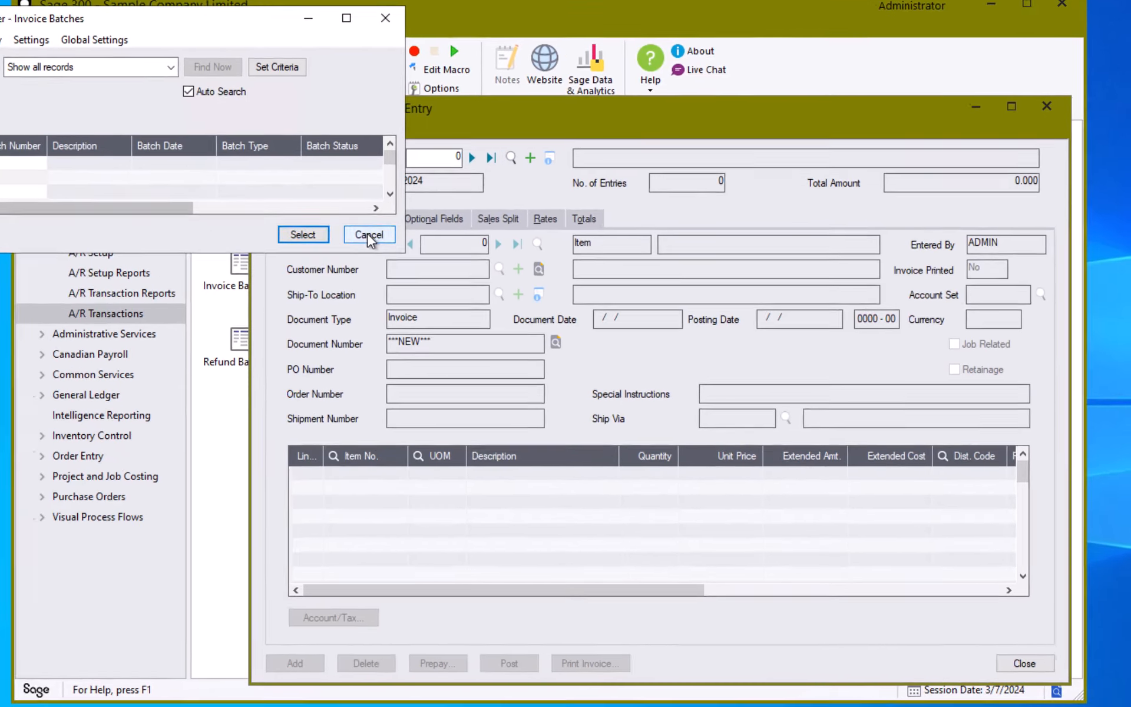
{"action": "left_click", "coordinate": [381, 243]}
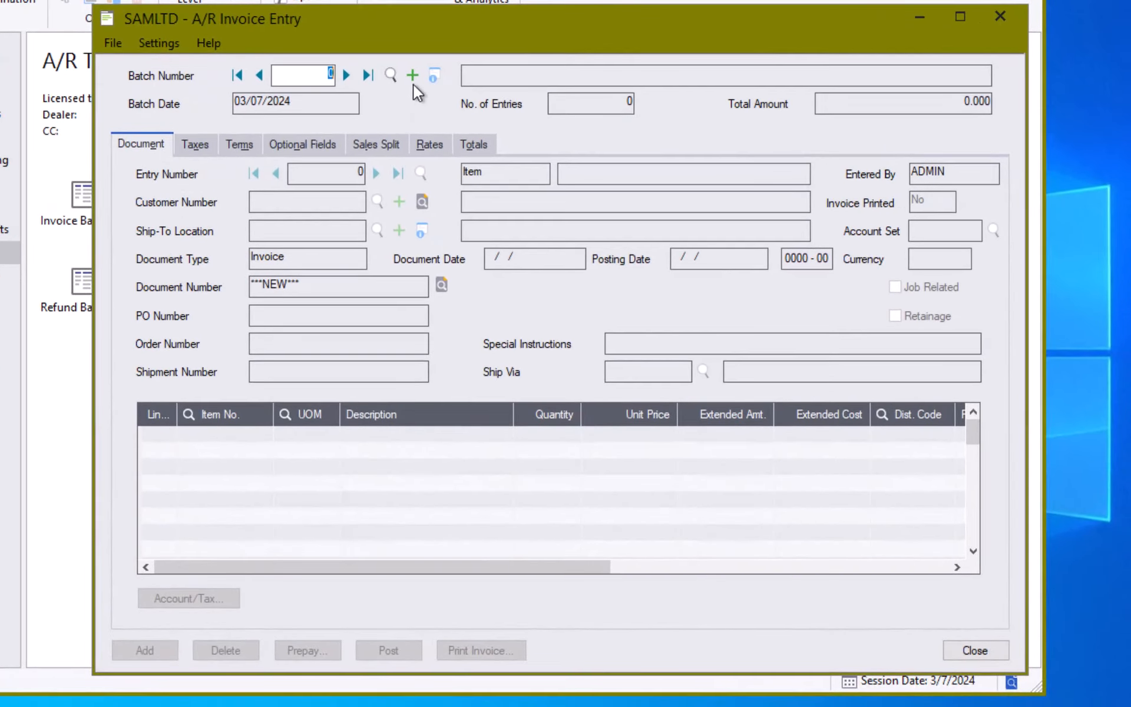
- Create a new invoice batch described as "Training Batch" and check its batch date calendar
{"action": "left_click", "coordinate": [415, 82]}
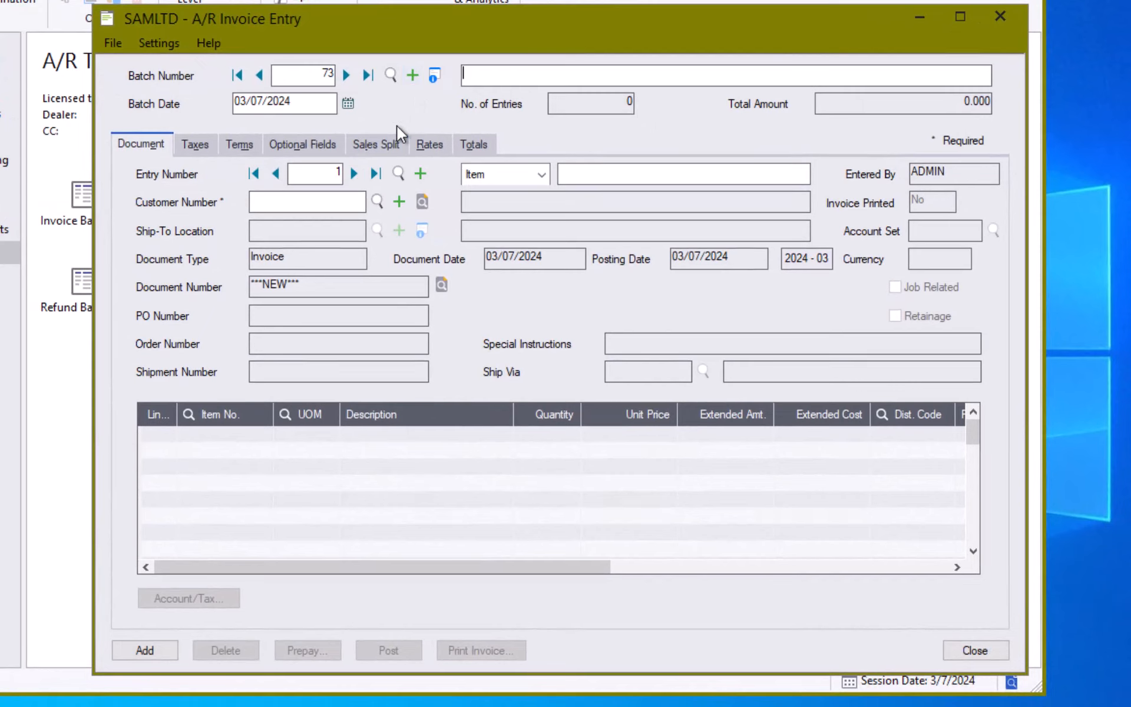
{"action": "type", "text": "Training Batch"}
{"action": "key", "text": "Tab"}
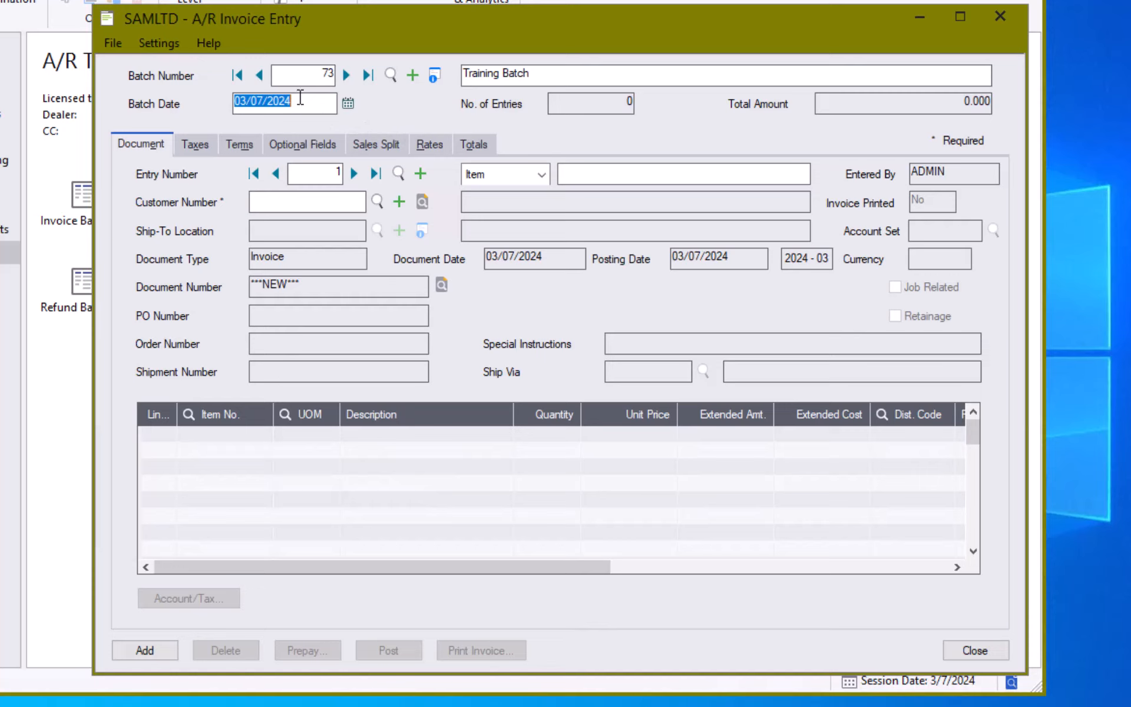
{"action": "left_click", "coordinate": [342, 103]}
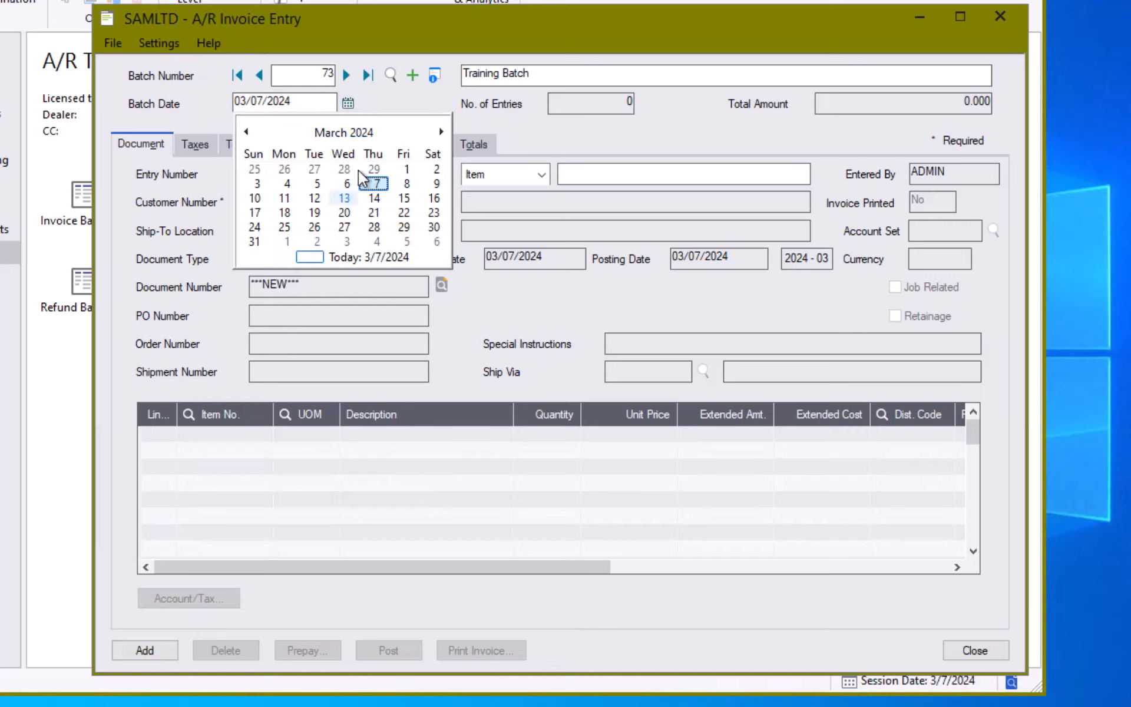
{"action": "left_click", "coordinate": [436, 100]}
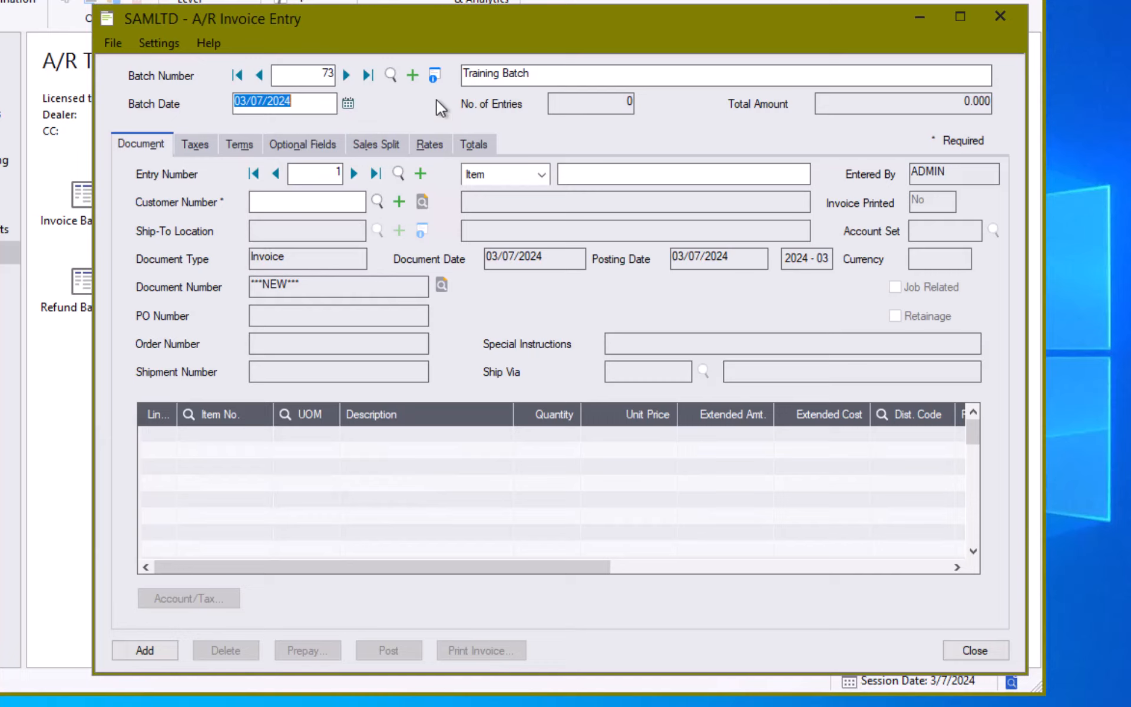
- Set the first entry's invoice type to Item and its description to "Example Item Invoice"
{"action": "left_click", "coordinate": [289, 202]}
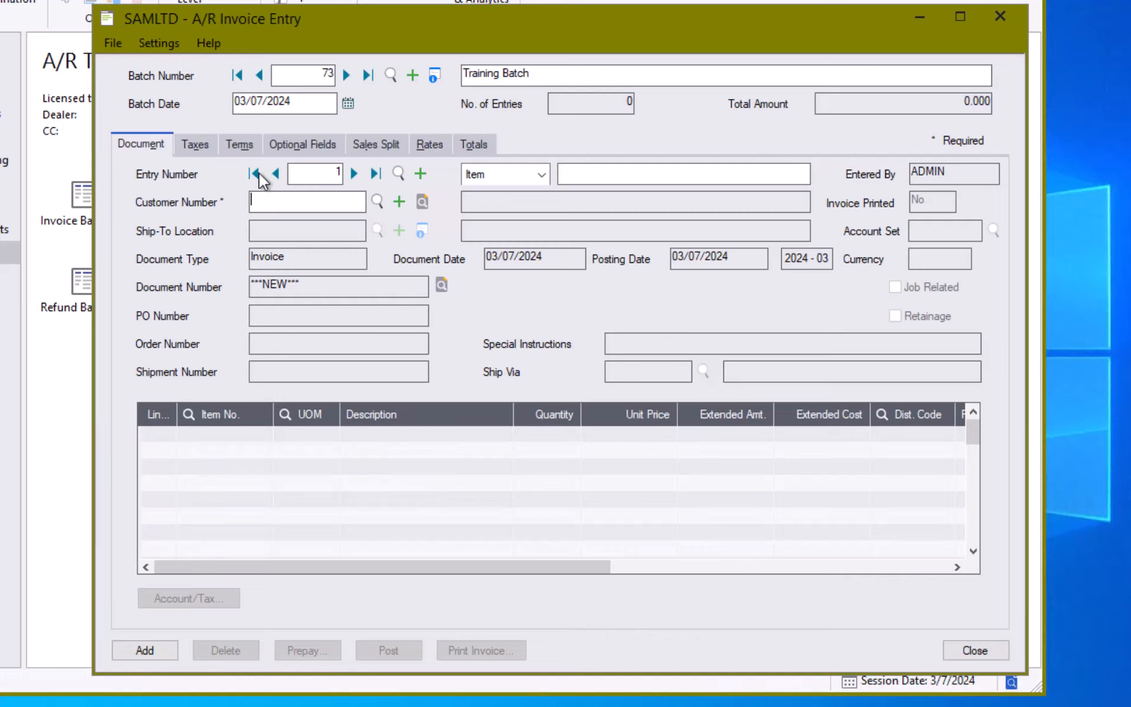
{"action": "left_click", "coordinate": [541, 175]}
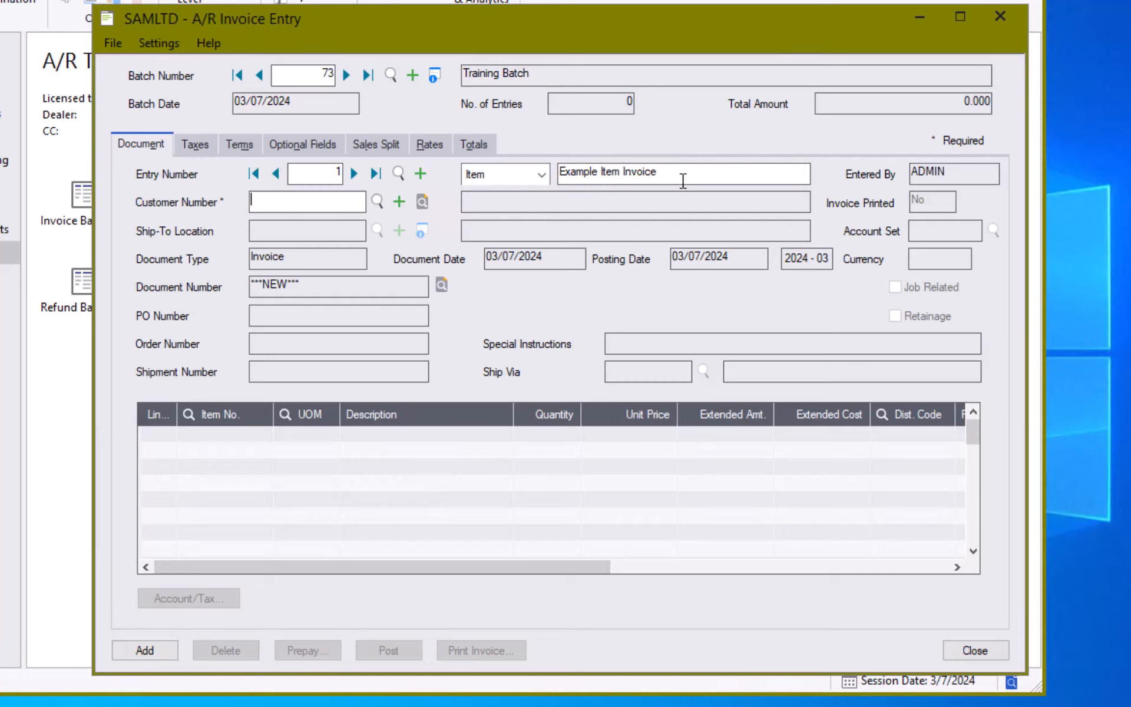
{"action": "left_click_drag", "start_coordinate": [682, 183], "coordinate": [453, 182]}
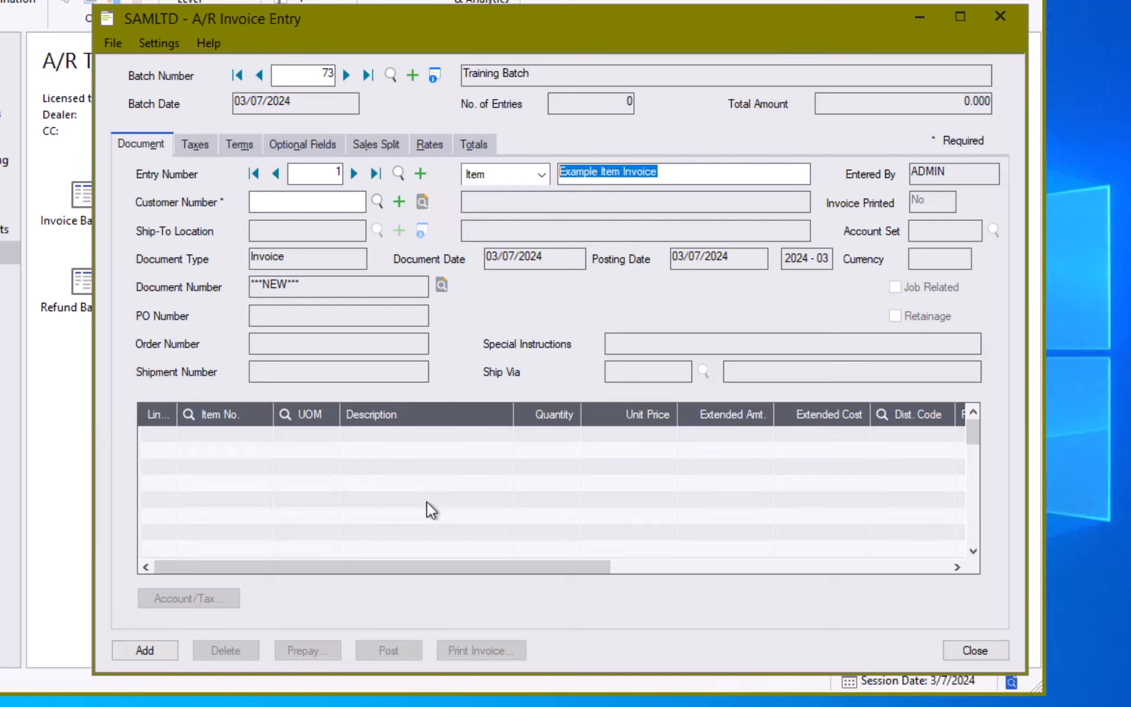
- Enter the customer number for the invoice and choose the WAREHS (Warehouse) ship-to location
{"action": "left_click", "coordinate": [307, 205]}
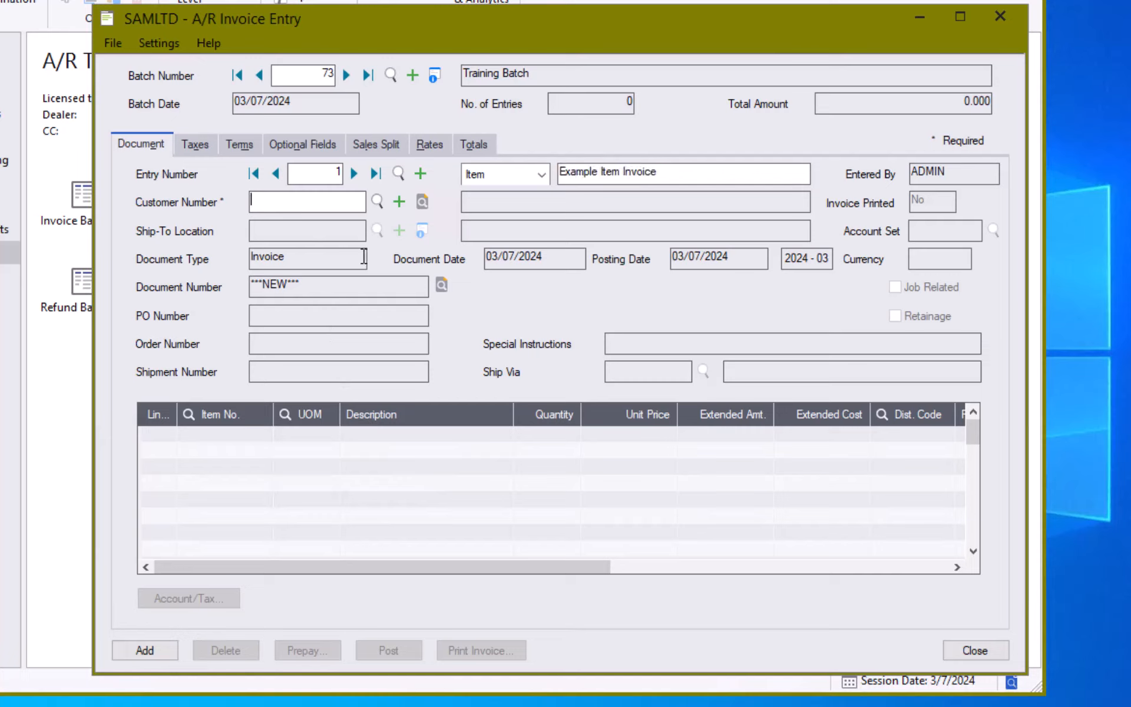
{"action": "type", "text": "1200"}
{"action": "key", "text": "Tab"}
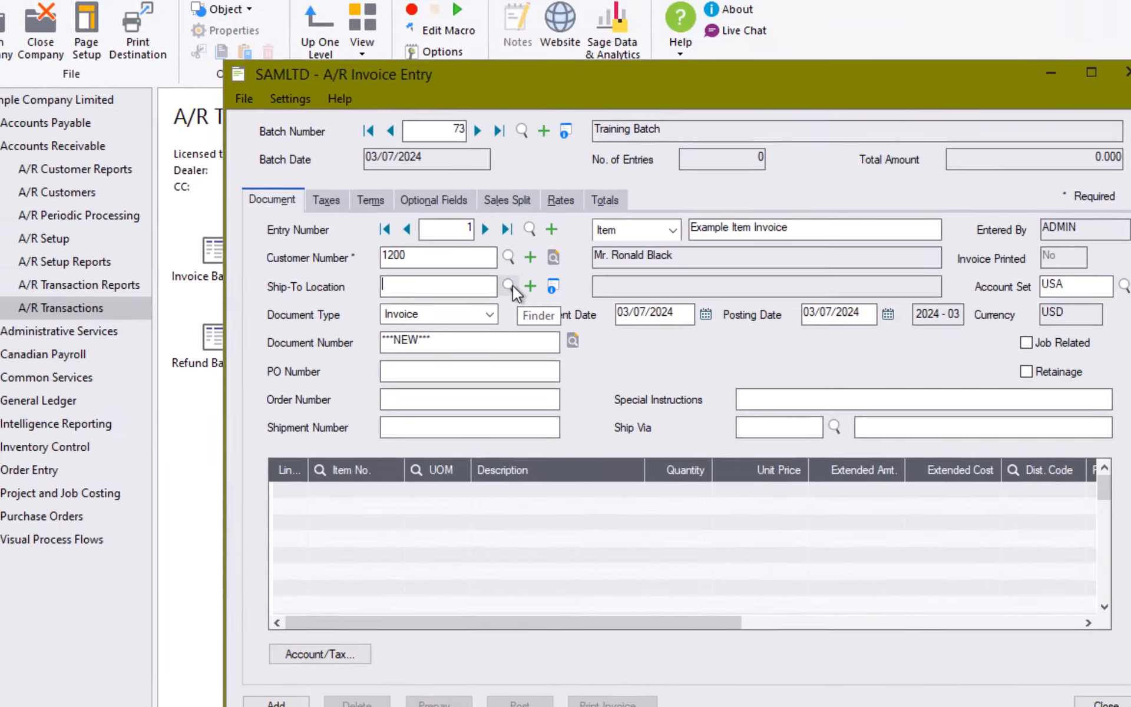
{"action": "left_click", "coordinate": [377, 230]}
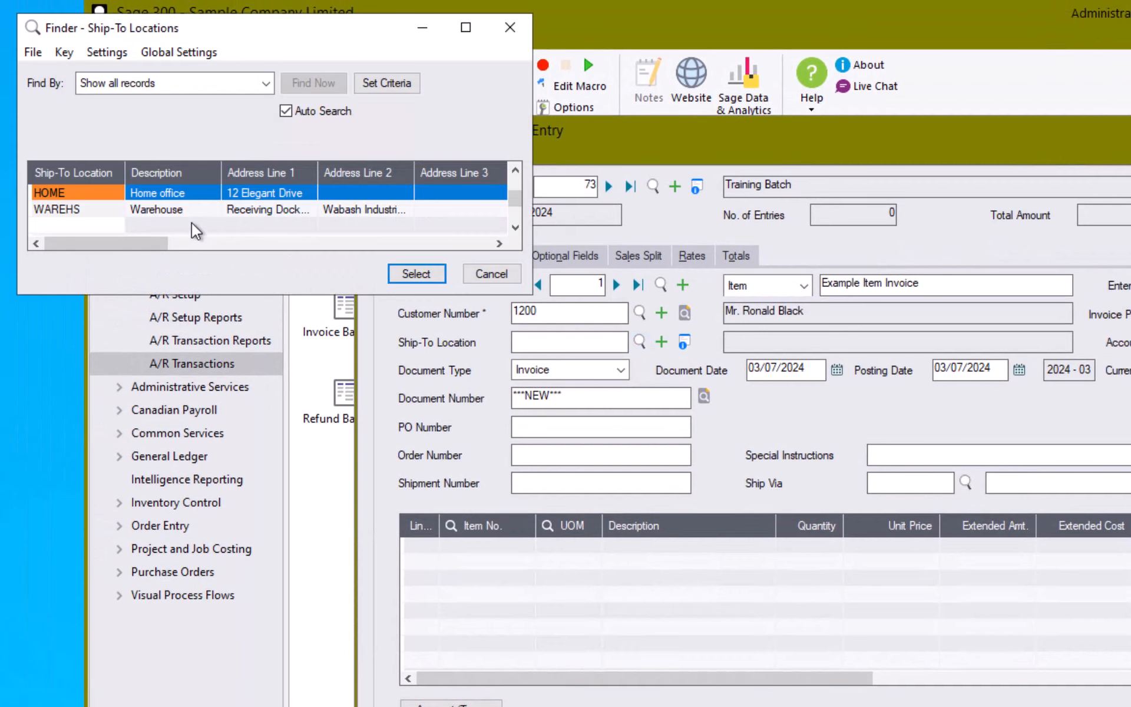
{"action": "left_click", "coordinate": [165, 211]}
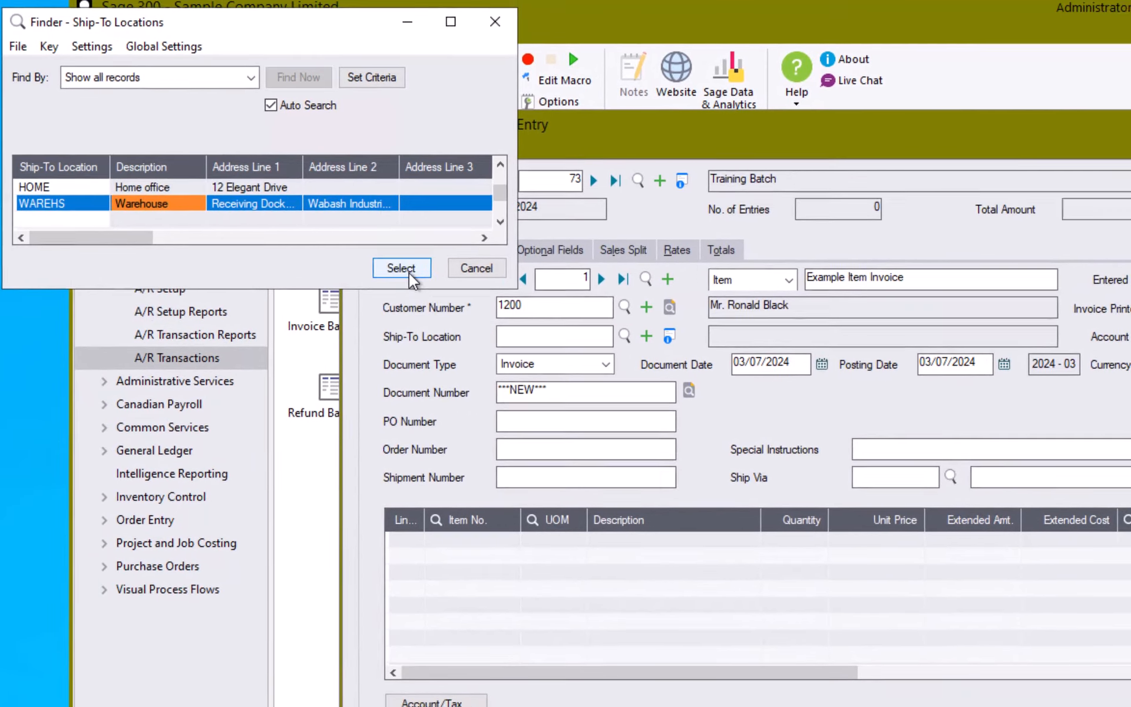
{"action": "left_click", "coordinate": [406, 270]}
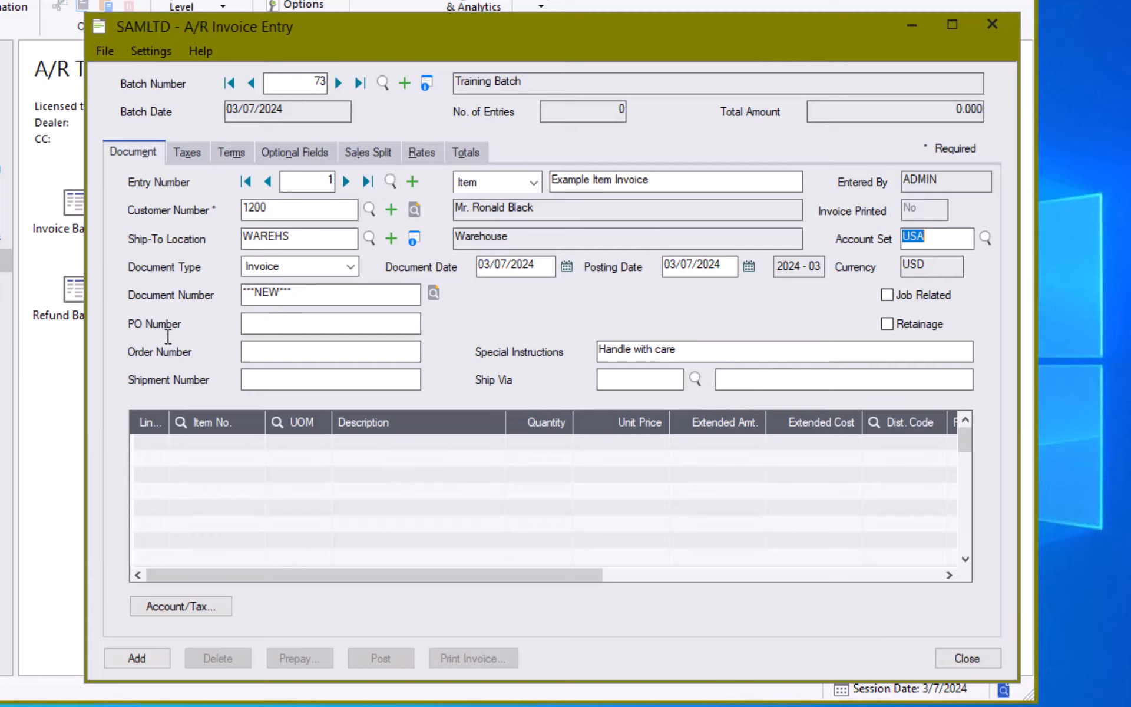
{"action": "left_click", "coordinate": [260, 323]}
{"action": "left_click_drag", "start_coordinate": [701, 351], "coordinate": [593, 351]}
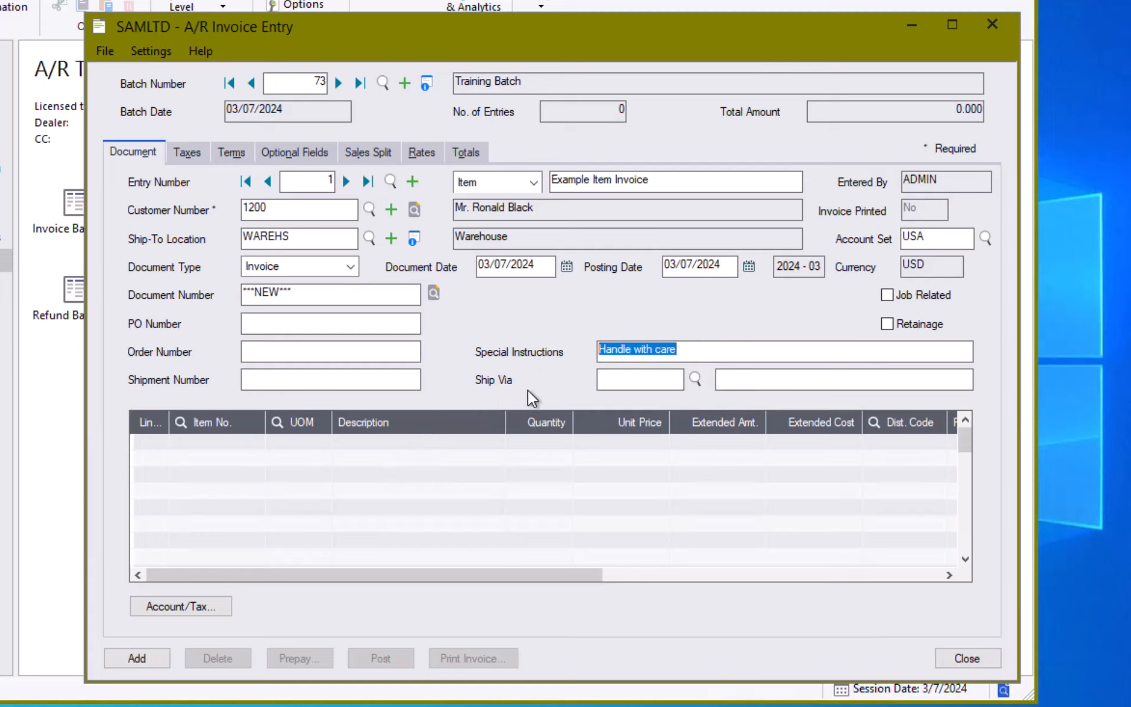
{"action": "key", "text": "Tab"}
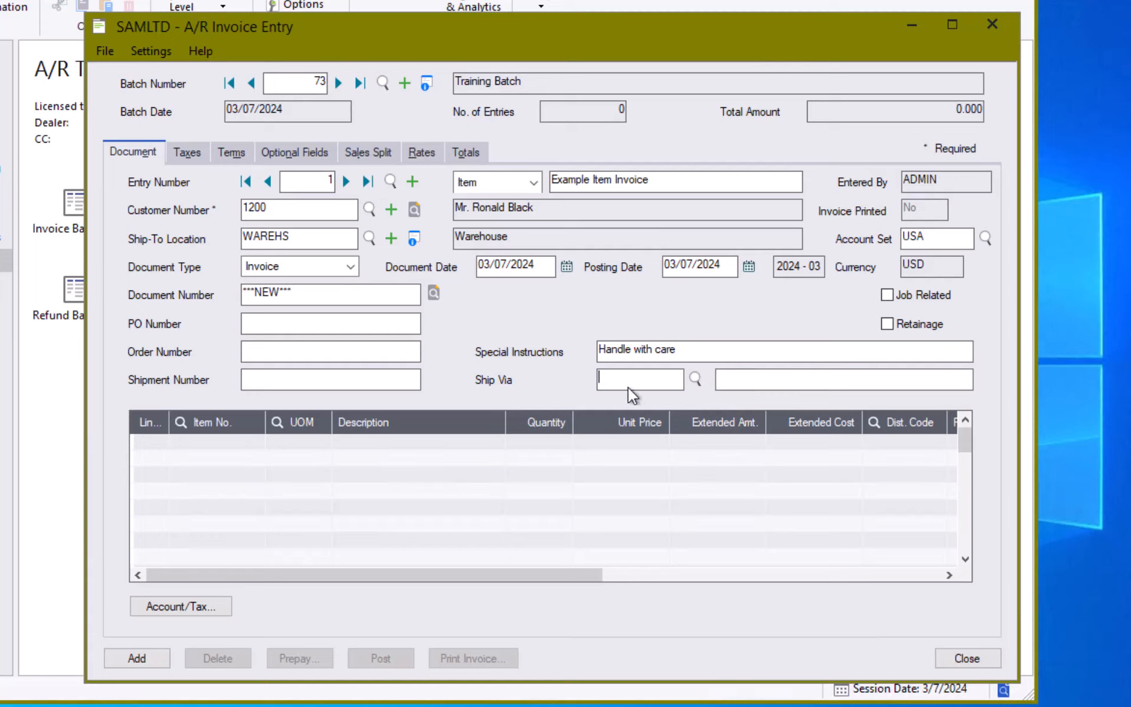
{"action": "left_click", "coordinate": [696, 381]}
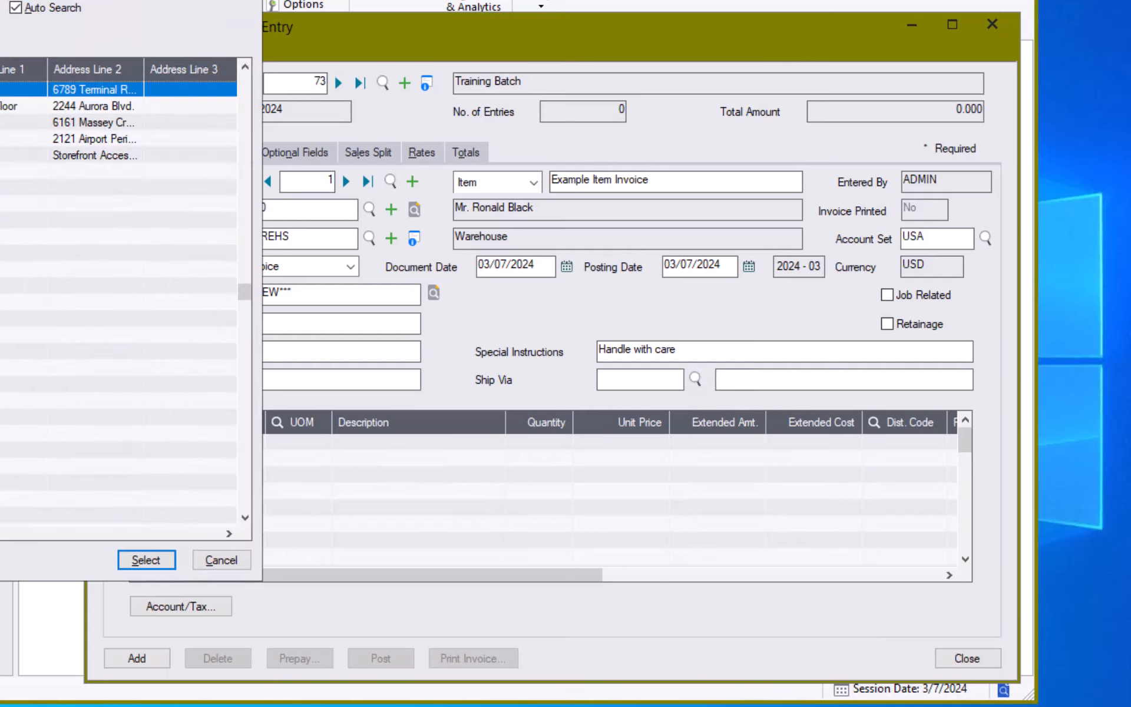
{"action": "left_click_drag", "start_coordinate": [0, 0], "coordinate": [525, 43]}
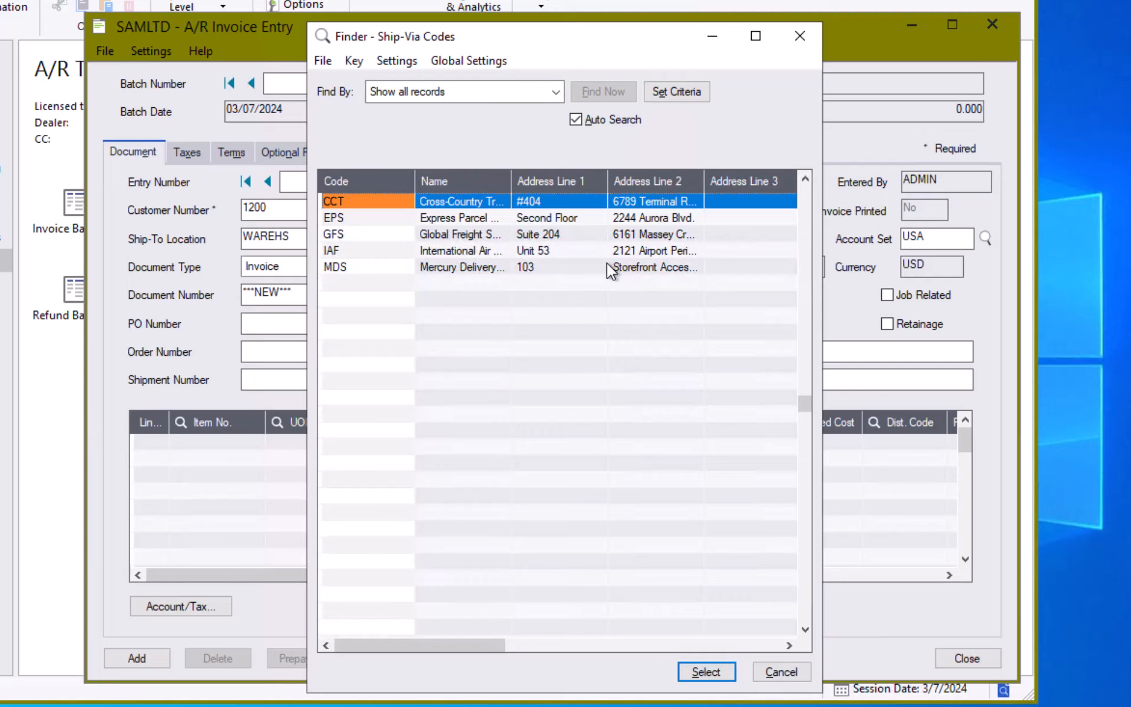
{"action": "left_click", "coordinate": [779, 672]}
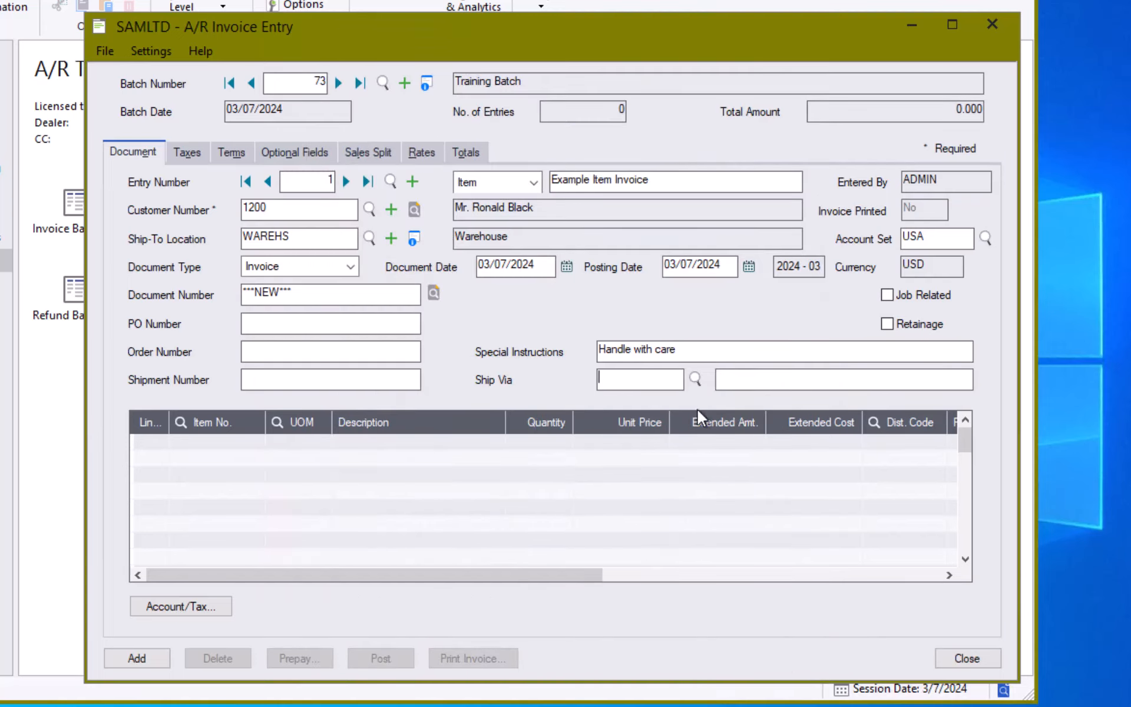
- Set the invoice's Ship Via code to GFS (Global Freight Service)
{"action": "left_click", "coordinate": [694, 377]}
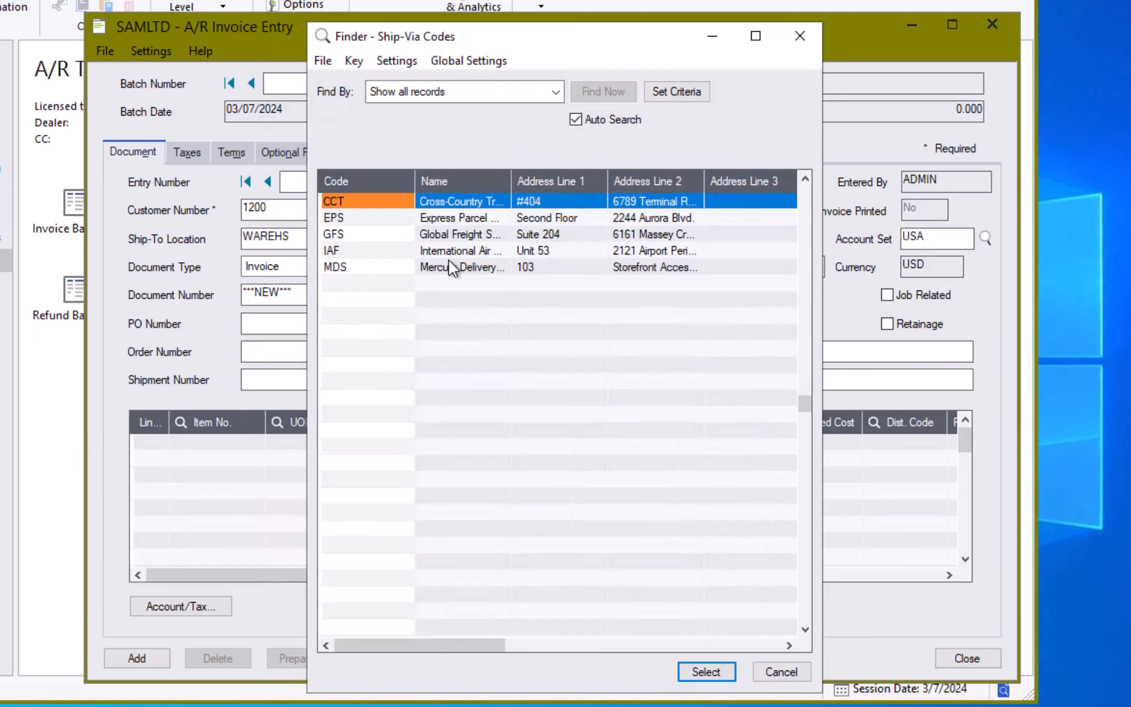
{"action": "double_click", "coordinate": [398, 233]}
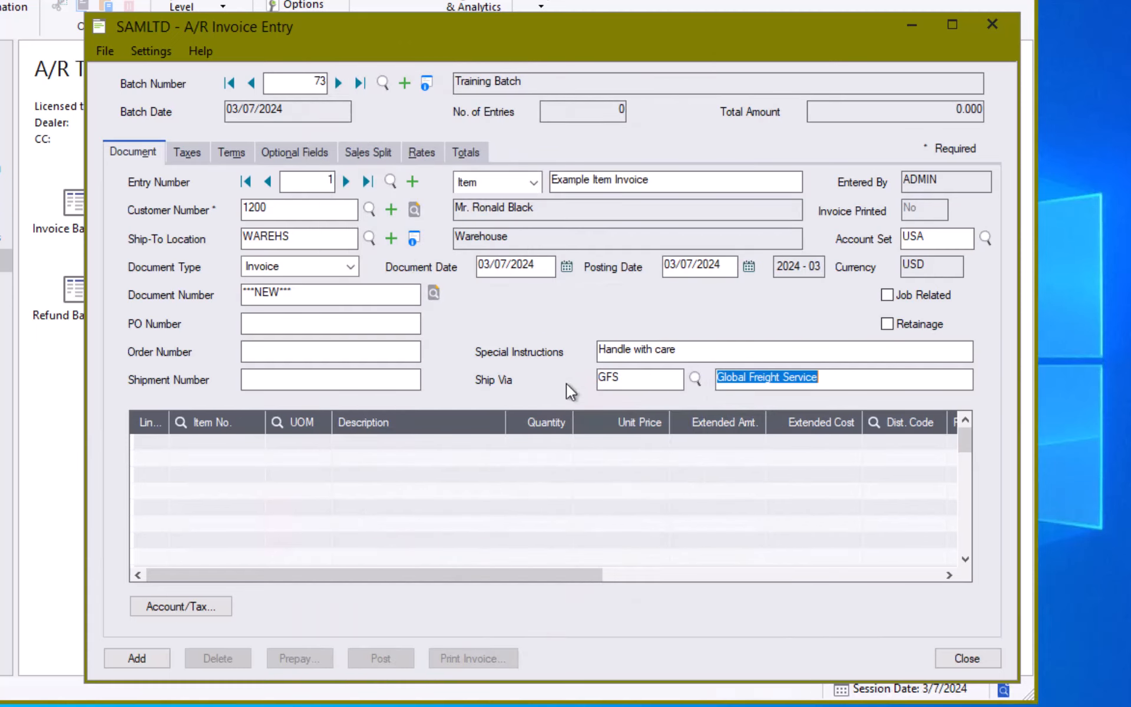
- Add a detail line to the invoice for the filing cabinet item, OFFICECABINET
{"action": "left_click", "coordinate": [235, 464]}
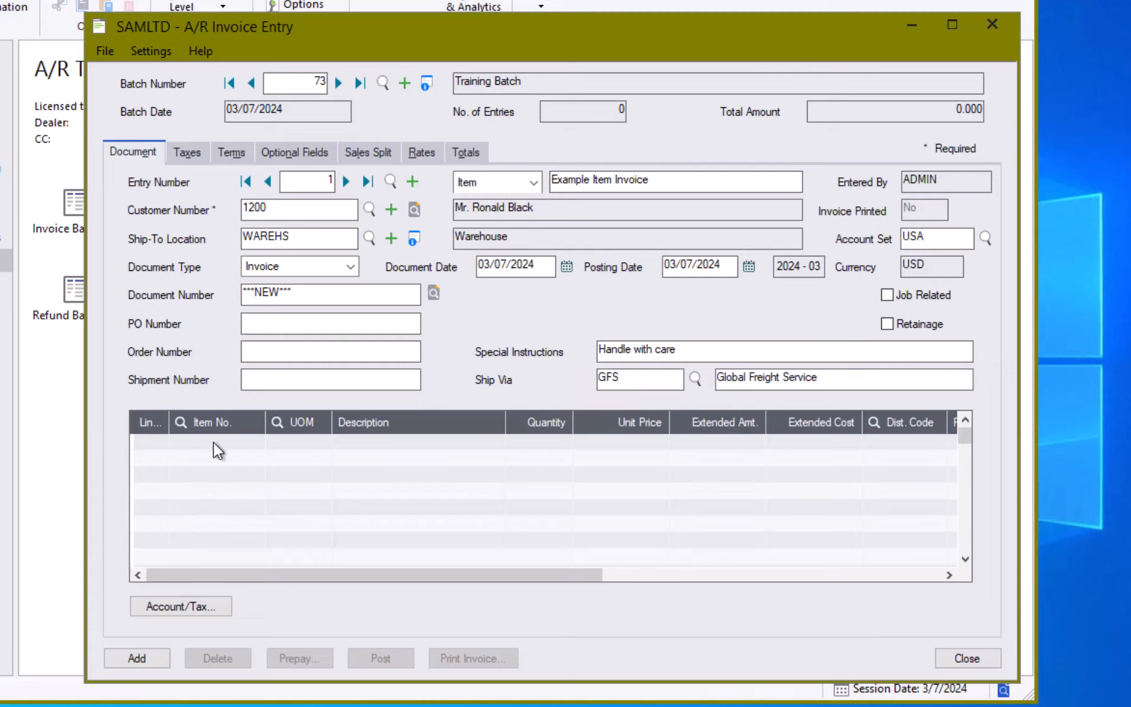
{"action": "left_click", "coordinate": [266, 447]}
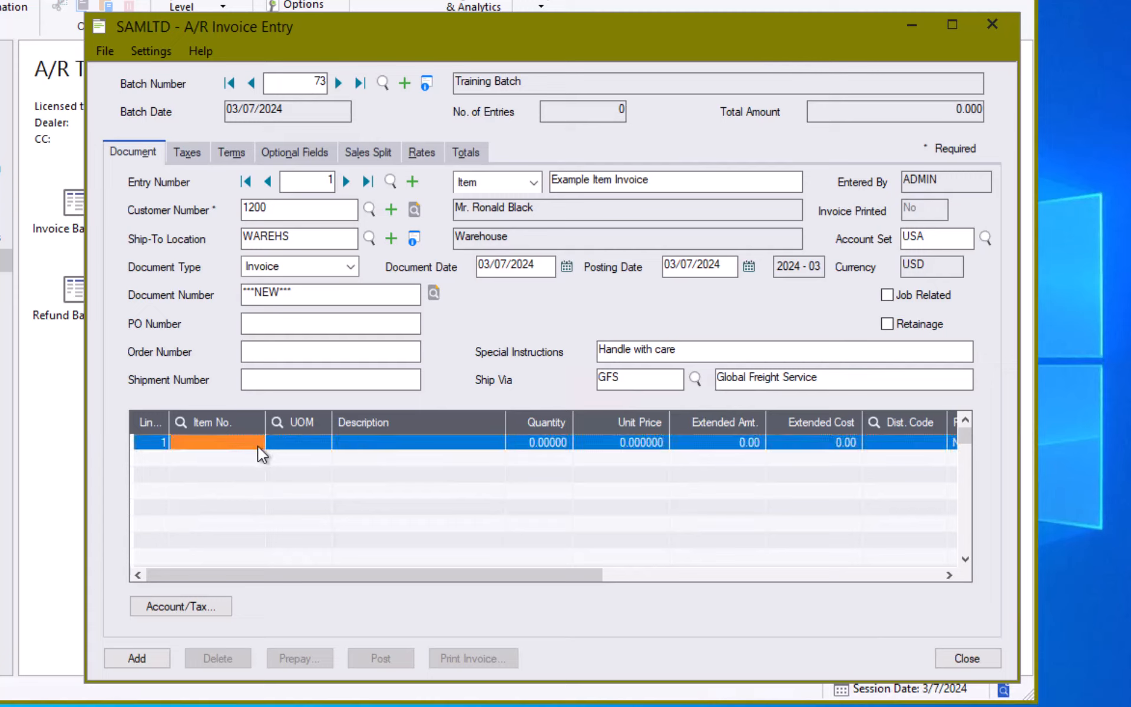
{"action": "left_click", "coordinate": [234, 425]}
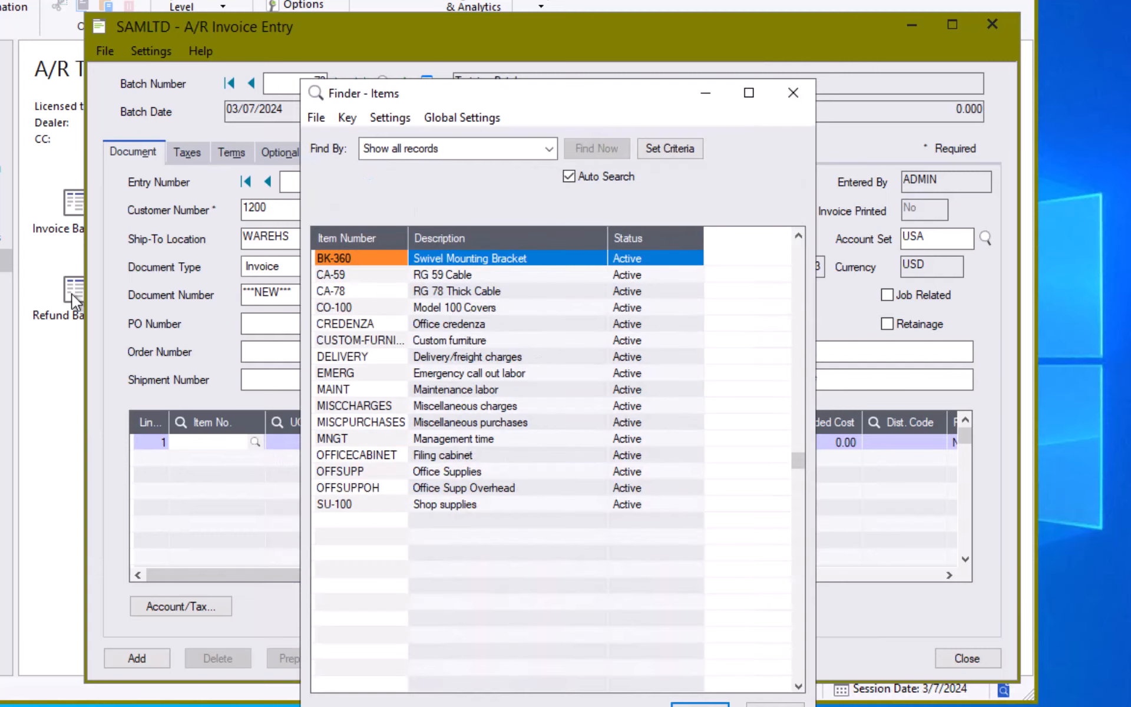
{"action": "left_click", "coordinate": [367, 452]}
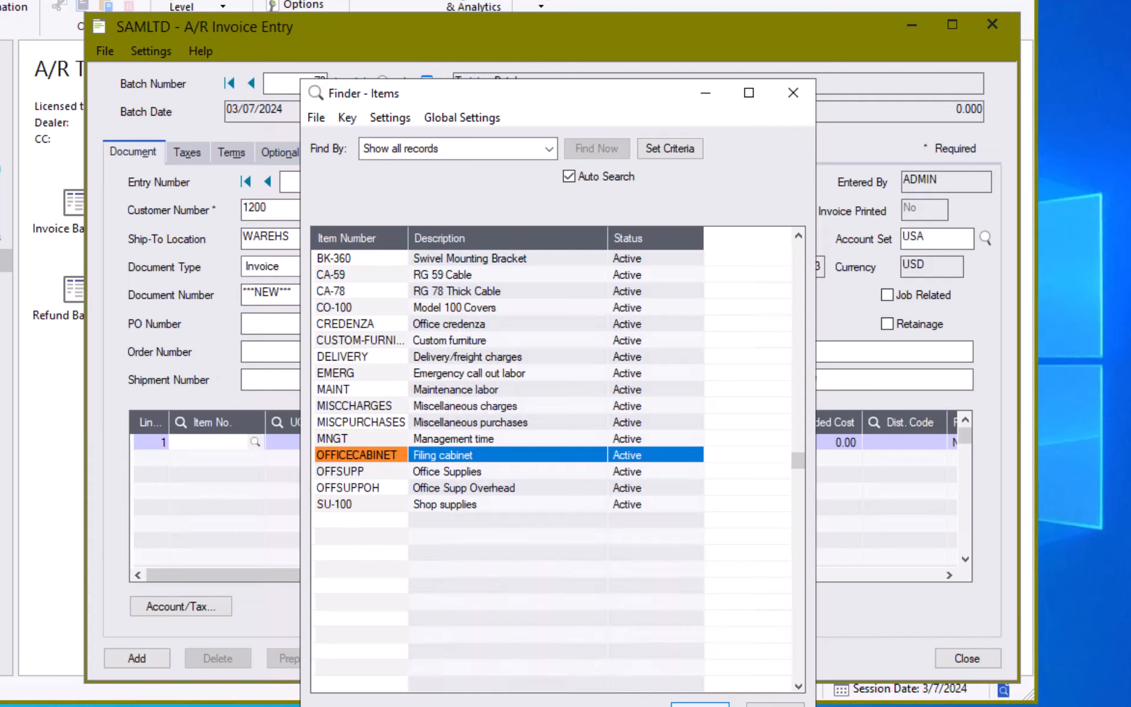
{"action": "left_click", "coordinate": [699, 705]}
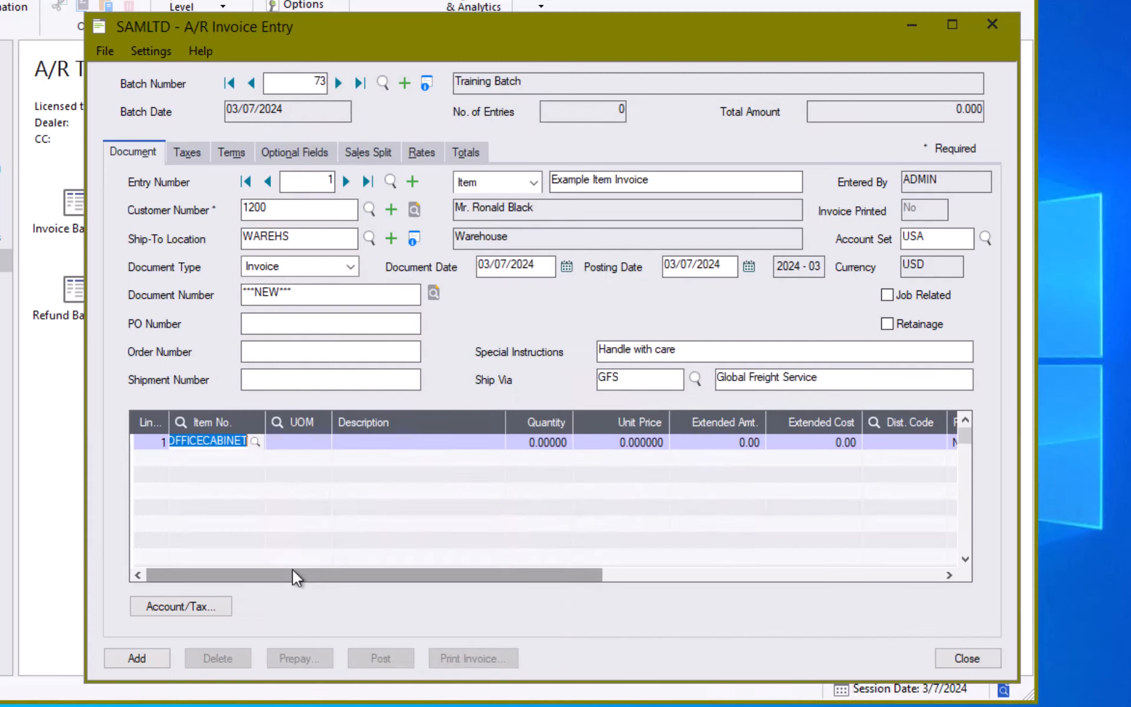
{"action": "key", "text": "Tab"}
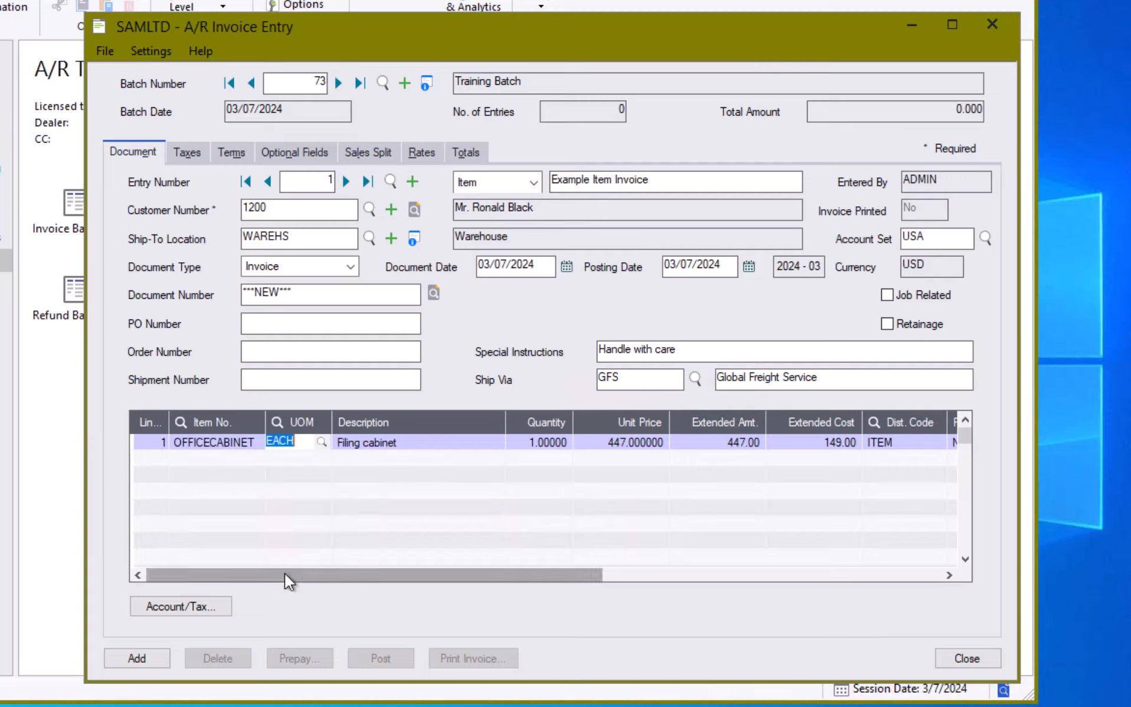
- Open the account and tax details of the filing cabinet line and set its quantity to 5
{"action": "left_click_drag", "start_coordinate": [277, 578], "coordinate": [799, 585]}
{"action": "left_click_drag", "start_coordinate": [621, 588], "coordinate": [238, 590]}
{"action": "left_click", "coordinate": [183, 603]}
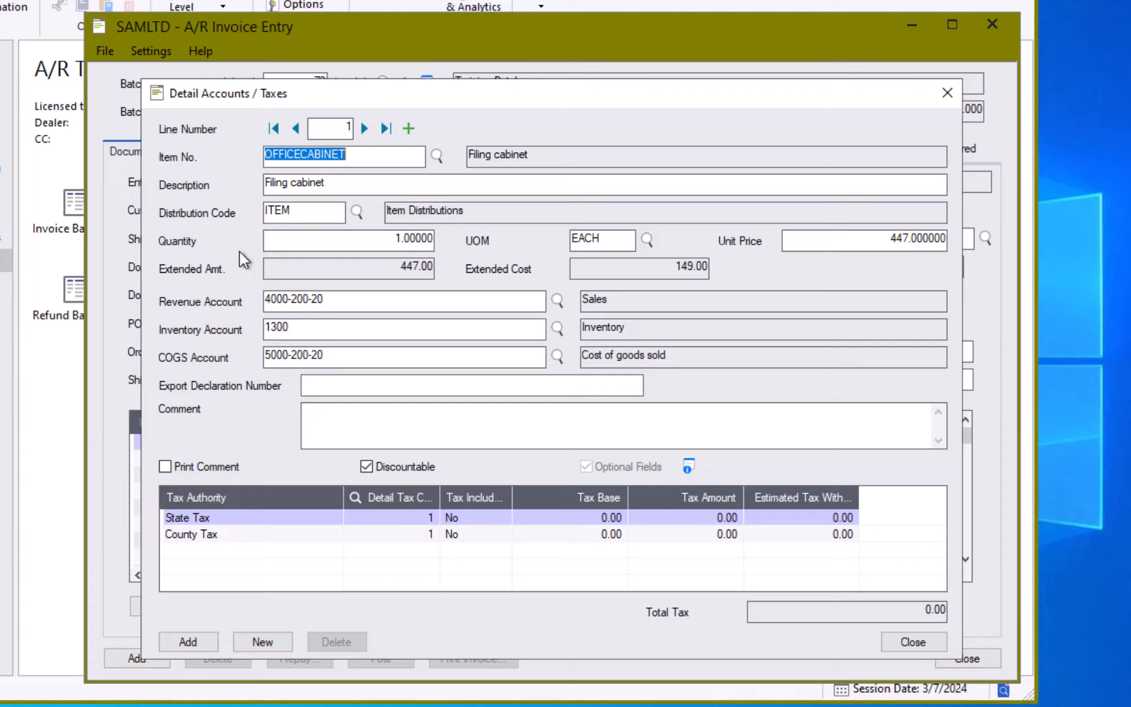
{"action": "left_click", "coordinate": [274, 237]}
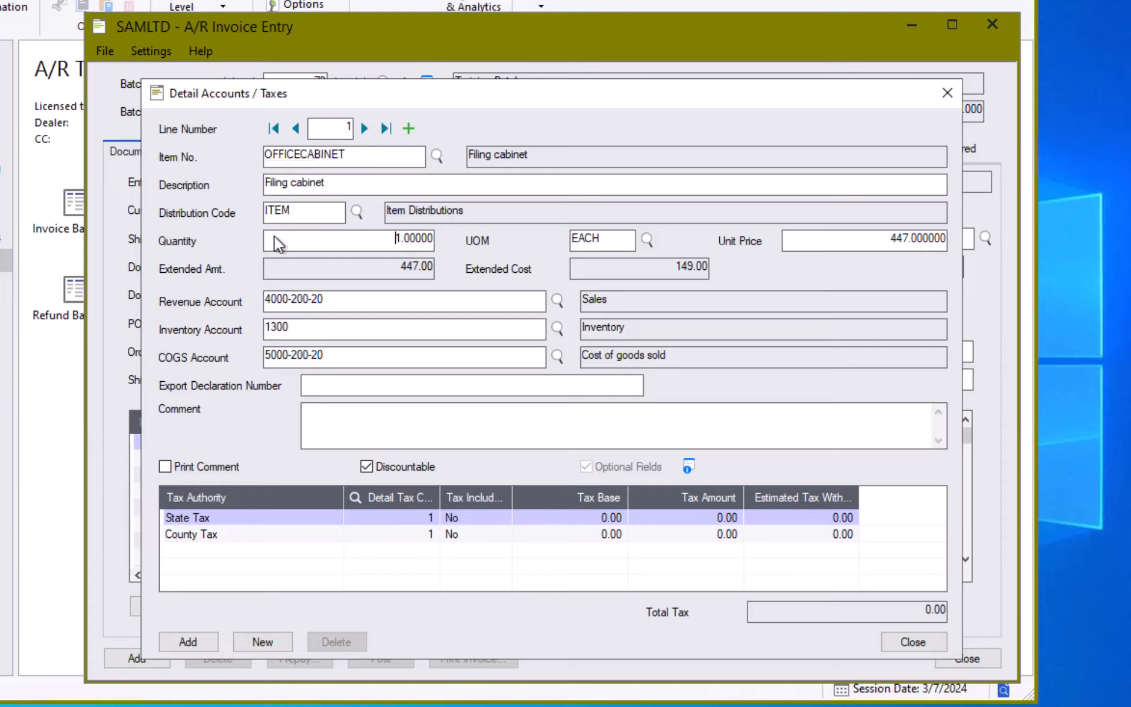
{"action": "key", "text": "Delete"}
{"action": "type", "text": "5"}
{"action": "key", "text": "Tab"}
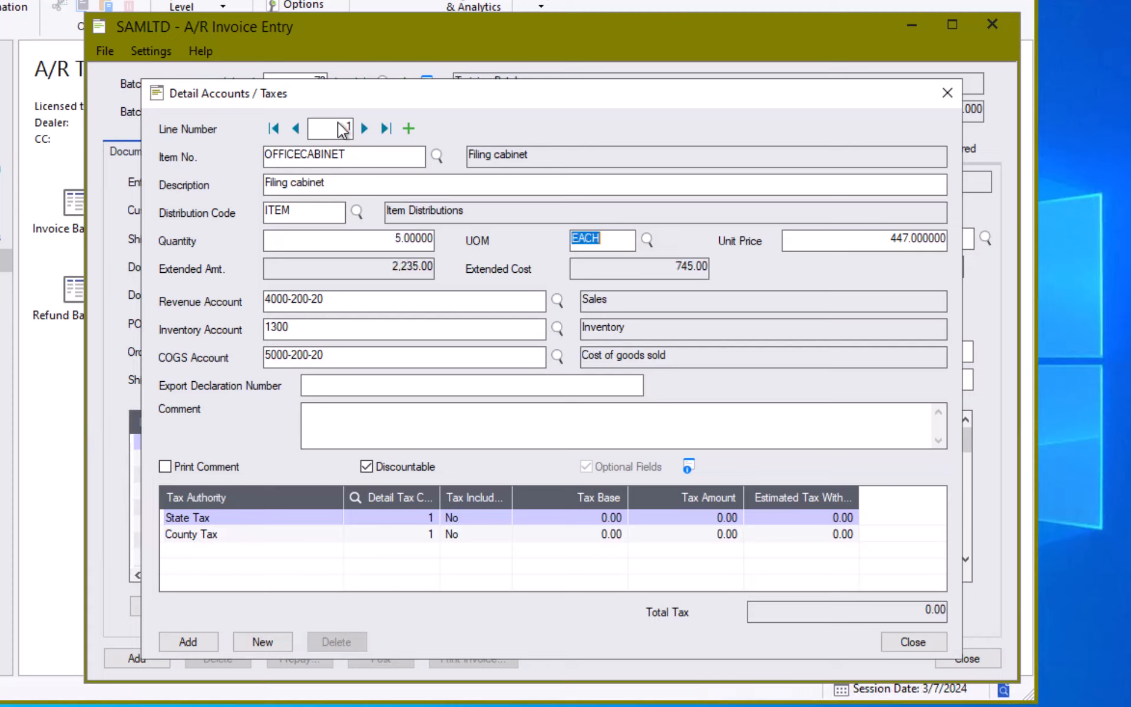
- Examine the filing cabinet line's unit-of-measure pricing, its unit price, and its revenue, inventory and COGS accounts
{"action": "left_click", "coordinate": [647, 239]}
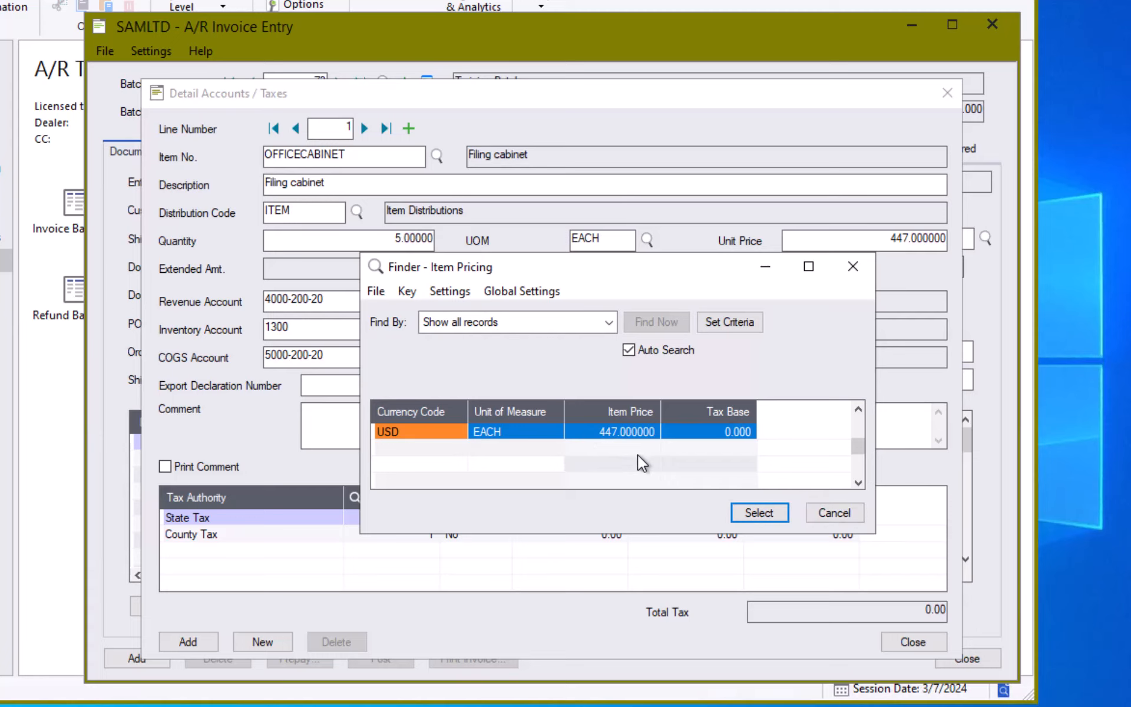
{"action": "left_click", "coordinate": [829, 516]}
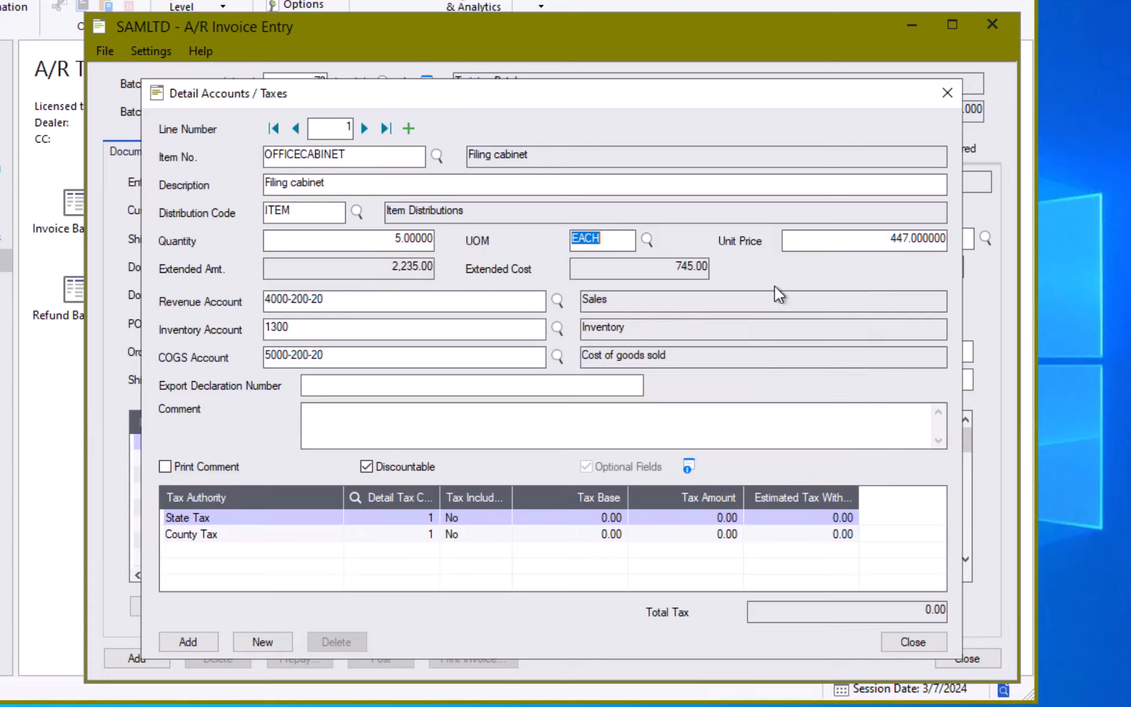
{"action": "left_click", "coordinate": [798, 247]}
{"action": "left_click_drag", "start_coordinate": [791, 244], "coordinate": [948, 241]}
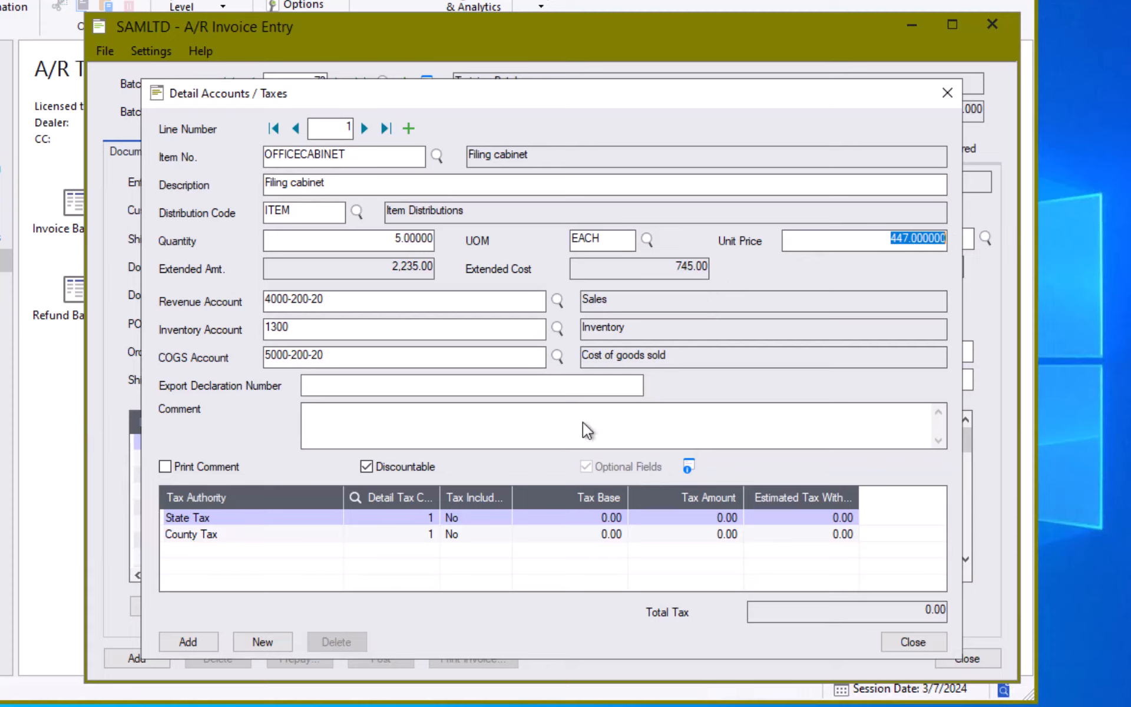
{"action": "left_click", "coordinate": [449, 305]}
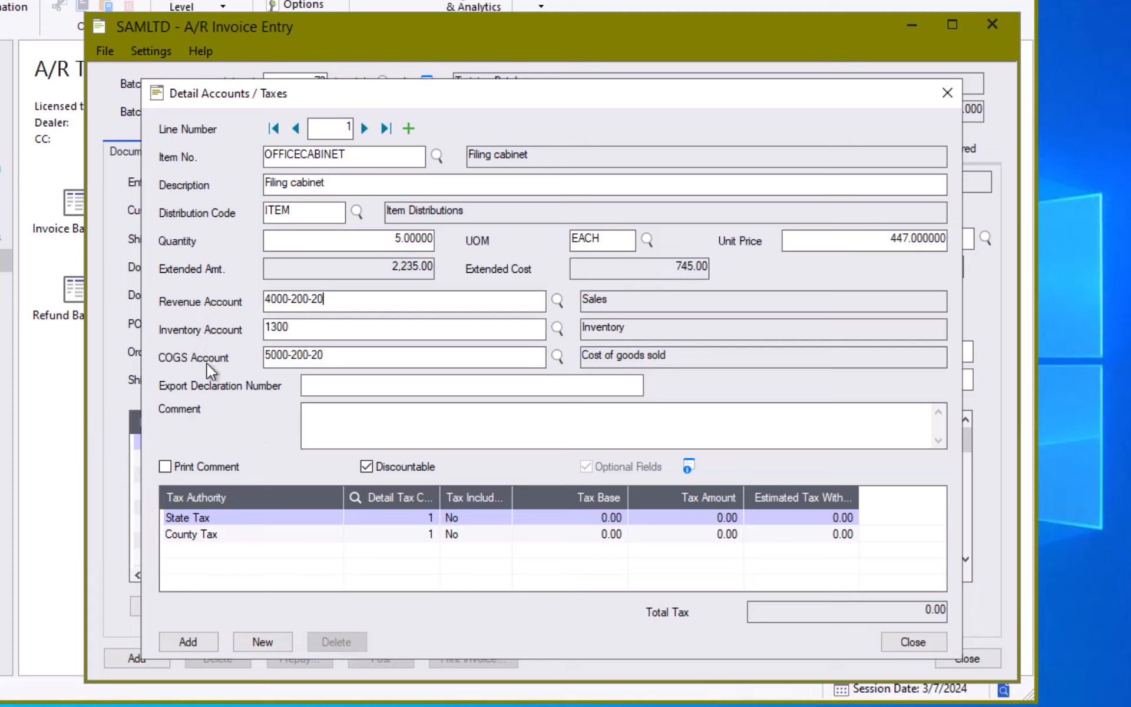
{"action": "left_click_drag", "start_coordinate": [373, 301], "coordinate": [217, 289]}
{"action": "left_click", "coordinate": [398, 336]}
{"action": "left_click", "coordinate": [400, 356]}
{"action": "left_click_drag", "start_coordinate": [384, 100], "coordinate": [417, 288]}
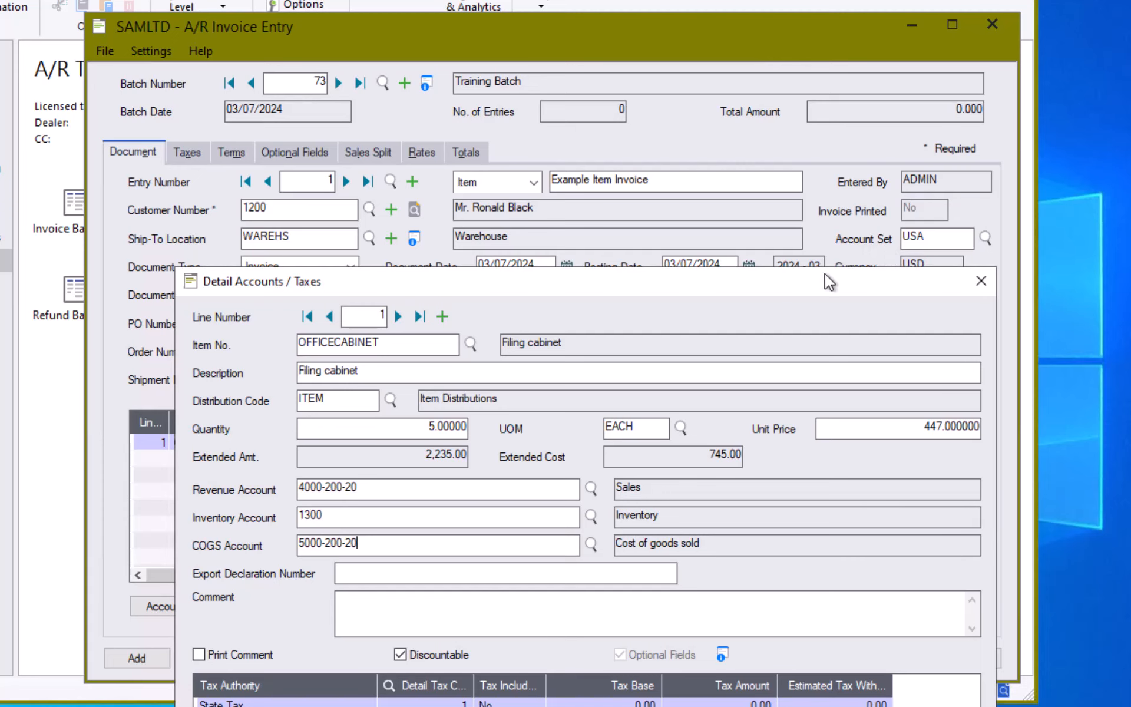
{"action": "left_click_drag", "start_coordinate": [749, 286], "coordinate": [723, 100]}
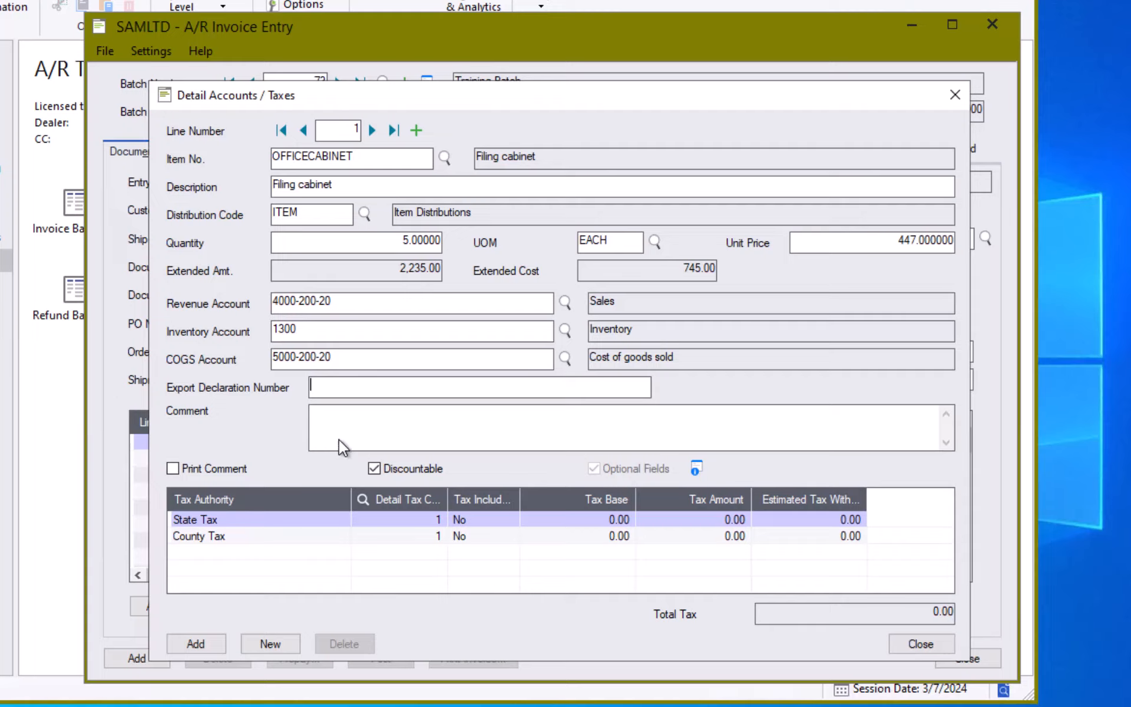
- Add the comment "Hello World" to the filing cabinet line and have the comment printed
{"action": "left_click", "coordinate": [345, 430]}
{"action": "type", "text": "Hello World"}
{"action": "left_click", "coordinate": [173, 469]}
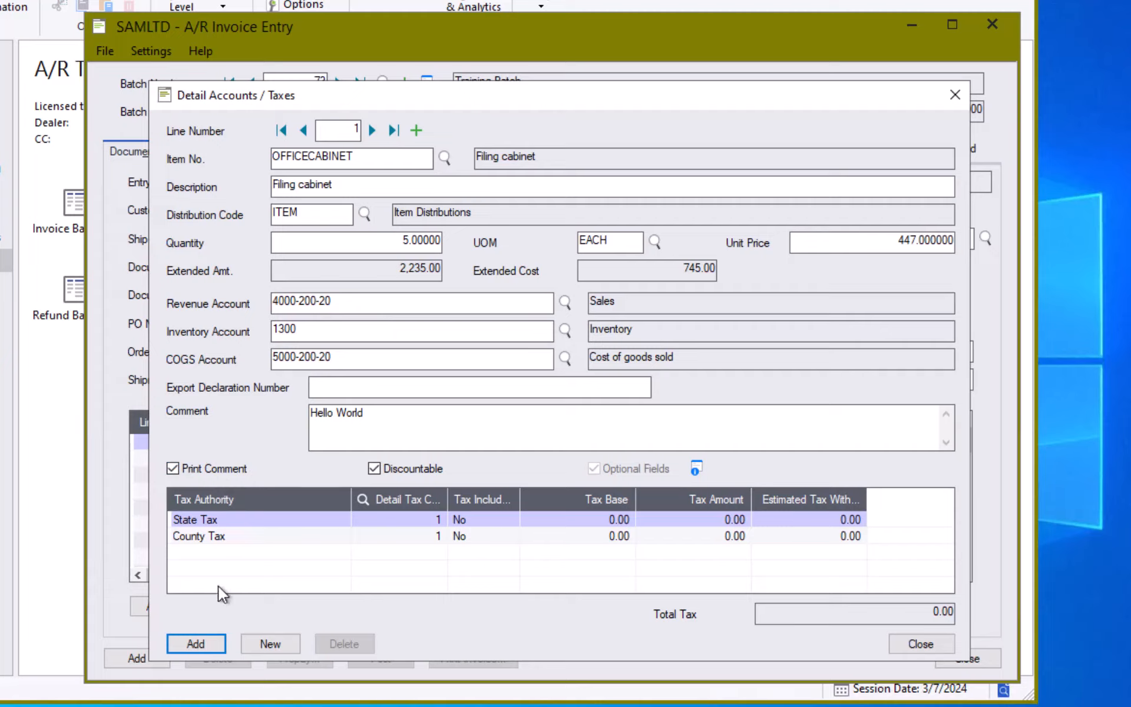
- Check the filing cabinet line's Discountable option and review its optional fields
{"action": "left_click", "coordinate": [375, 469]}
{"action": "left_click", "coordinate": [374, 469]}
{"action": "left_click", "coordinate": [696, 467]}
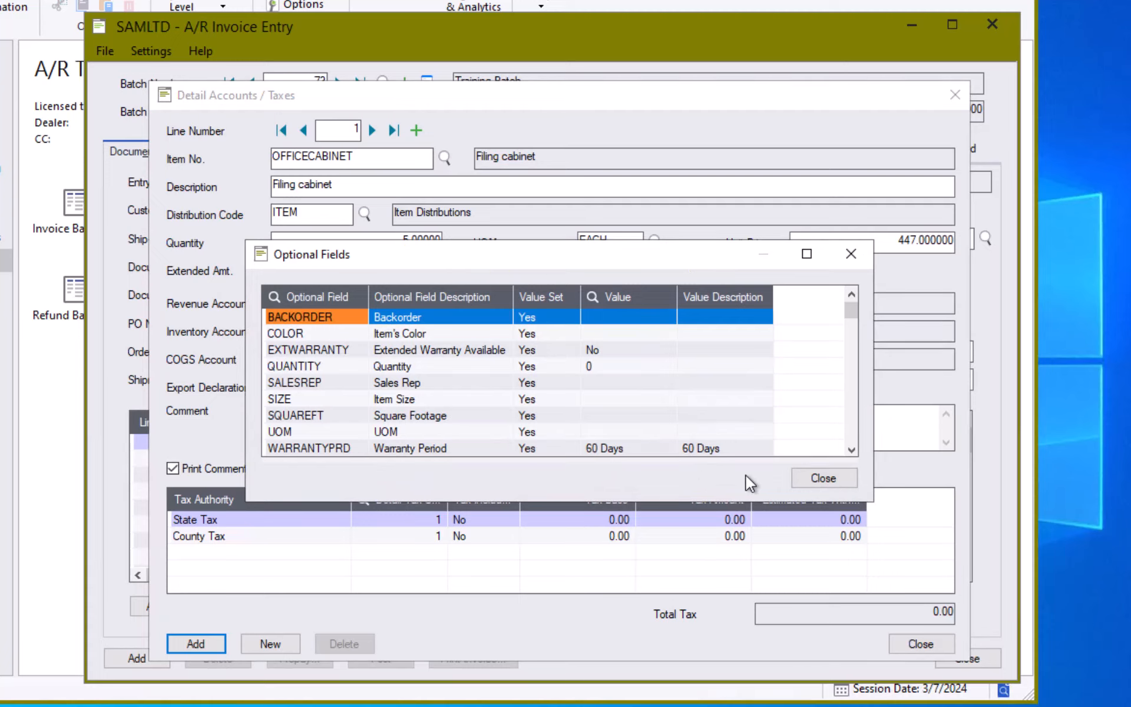
{"action": "left_click", "coordinate": [823, 480]}
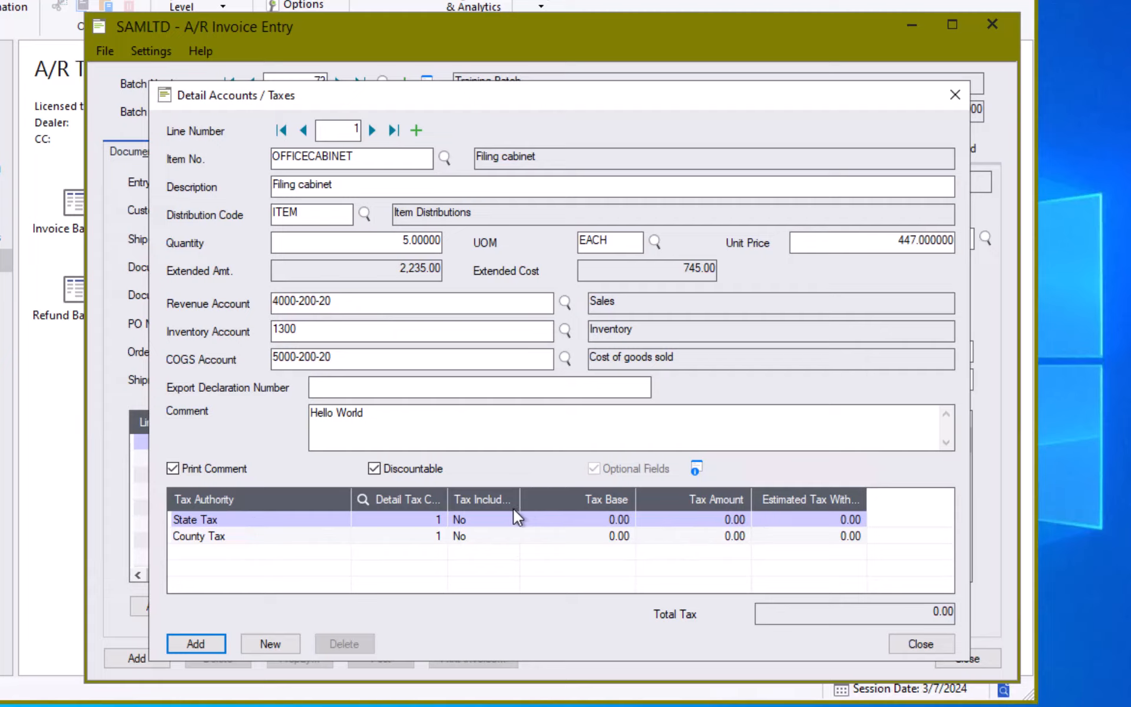
- Add the filing cabinet line, add a second line for CREDENZA with quantity 5, and return to the invoice
{"action": "left_click", "coordinate": [187, 639]}
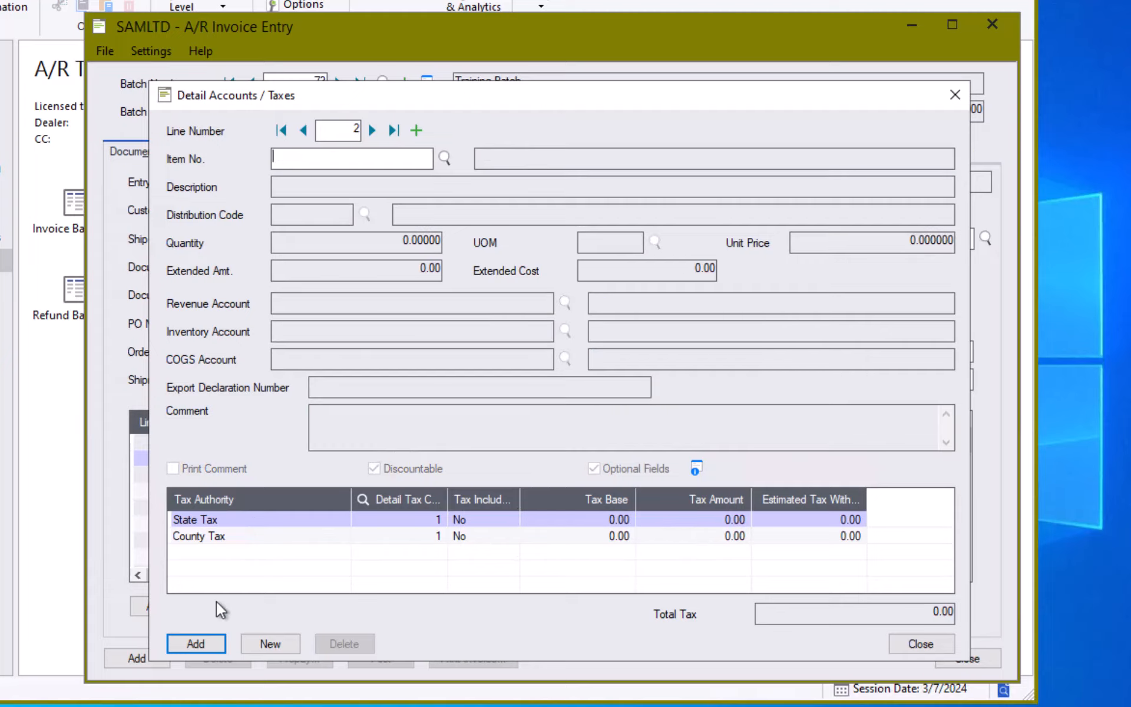
{"action": "left_click", "coordinate": [445, 157]}
{"action": "left_click", "coordinate": [357, 326]}
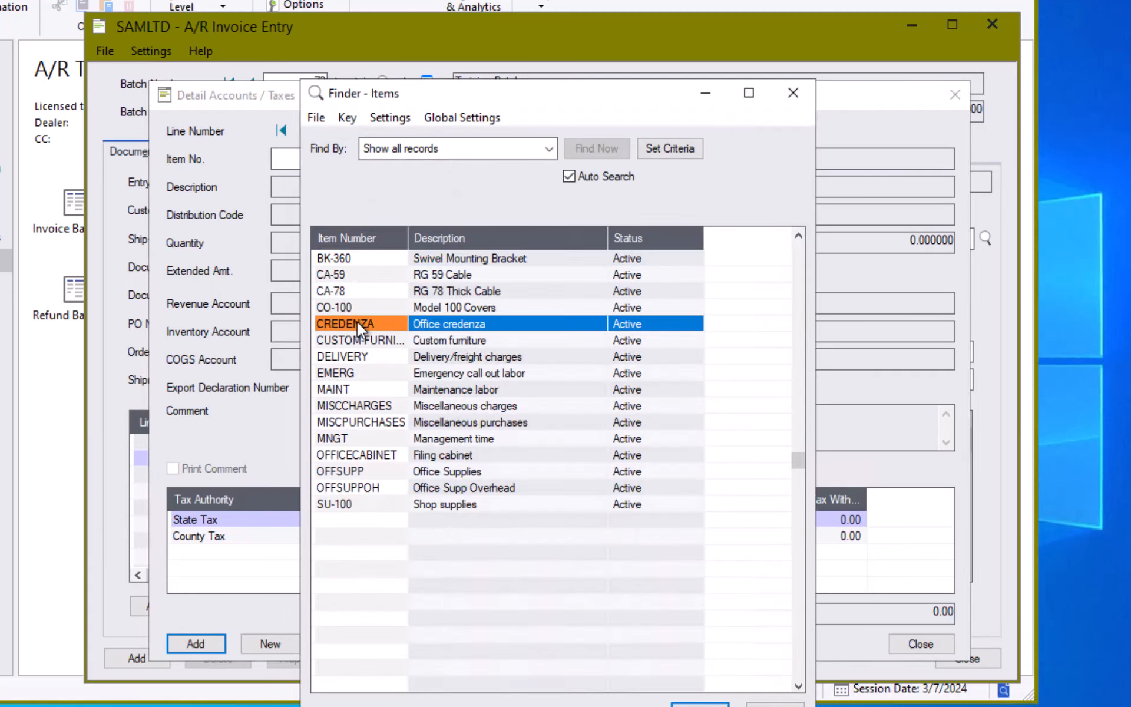
{"action": "double_click", "coordinate": [358, 326]}
{"action": "left_click", "coordinate": [370, 247]}
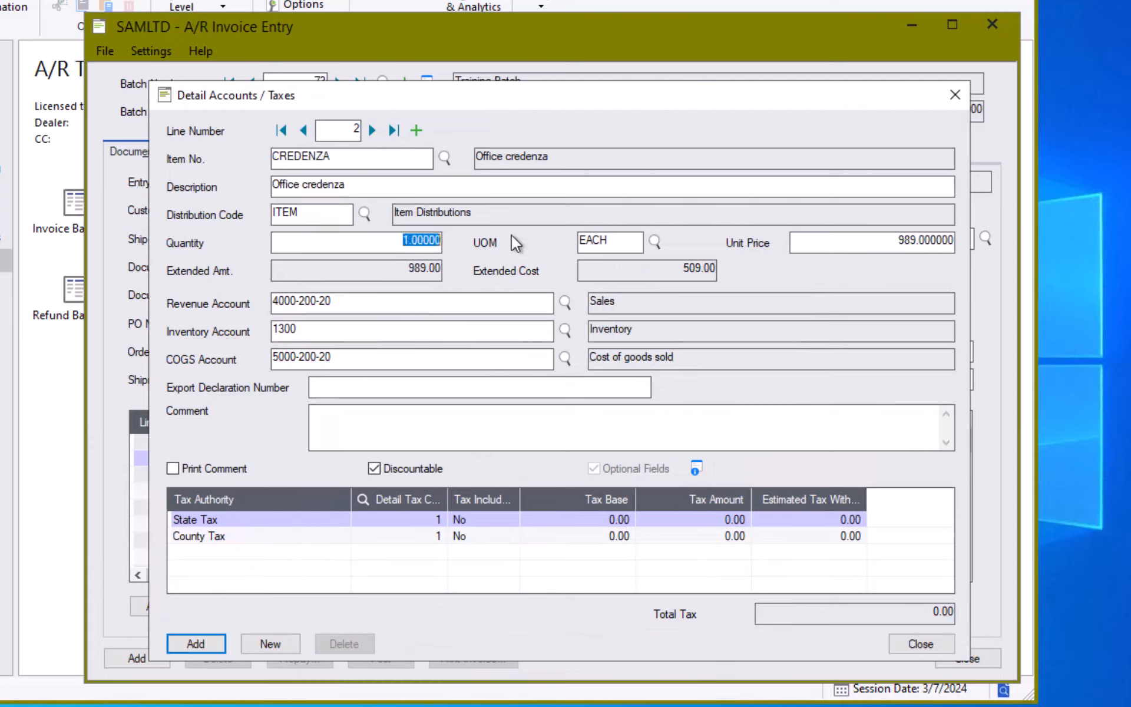
{"action": "type", "text": "5"}
{"action": "key", "text": "Tab"}
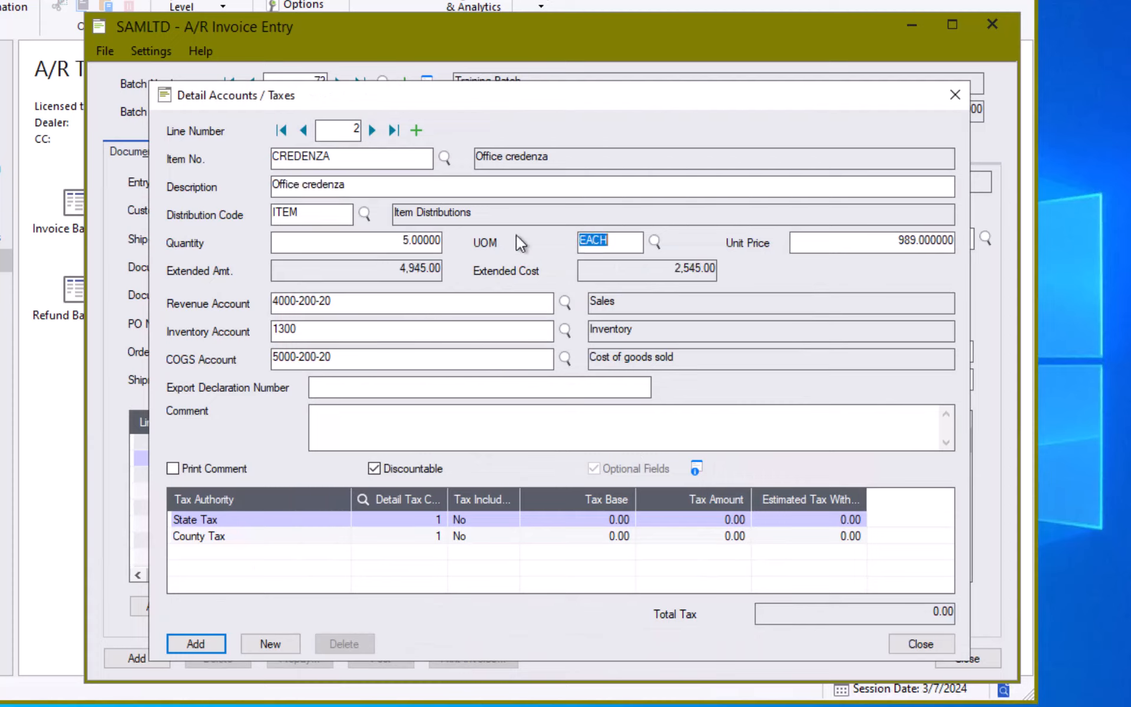
{"action": "left_click", "coordinate": [202, 638]}
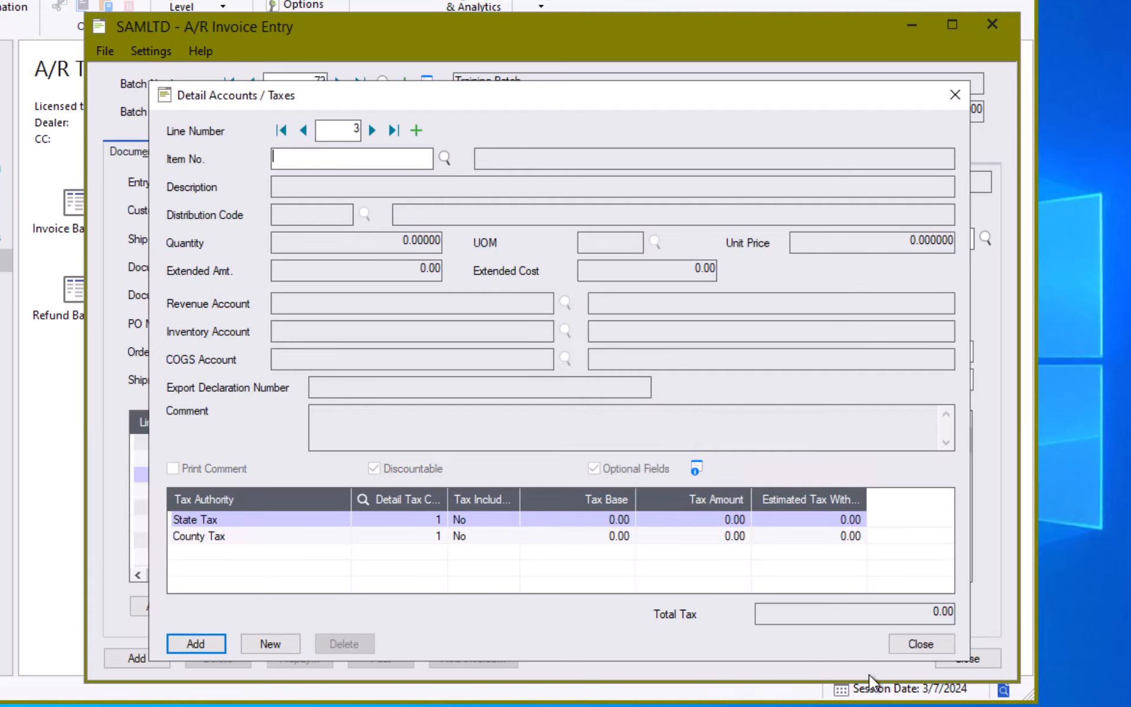
{"action": "left_click", "coordinate": [930, 642]}
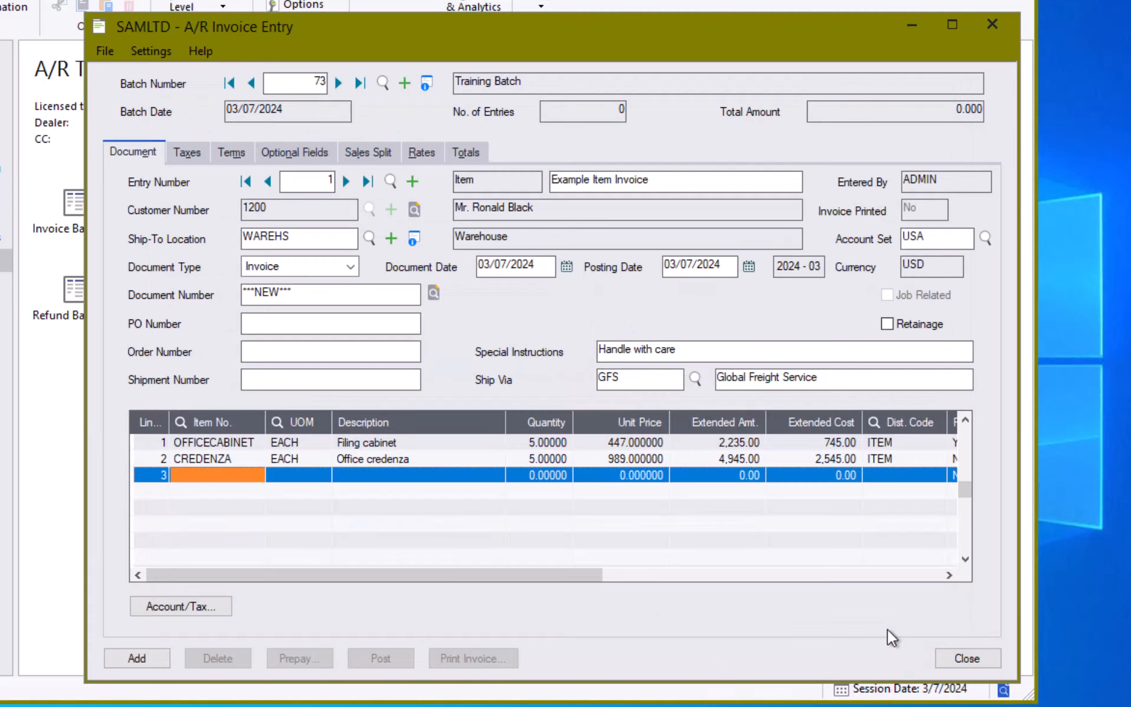
{"action": "left_click", "coordinate": [429, 462]}
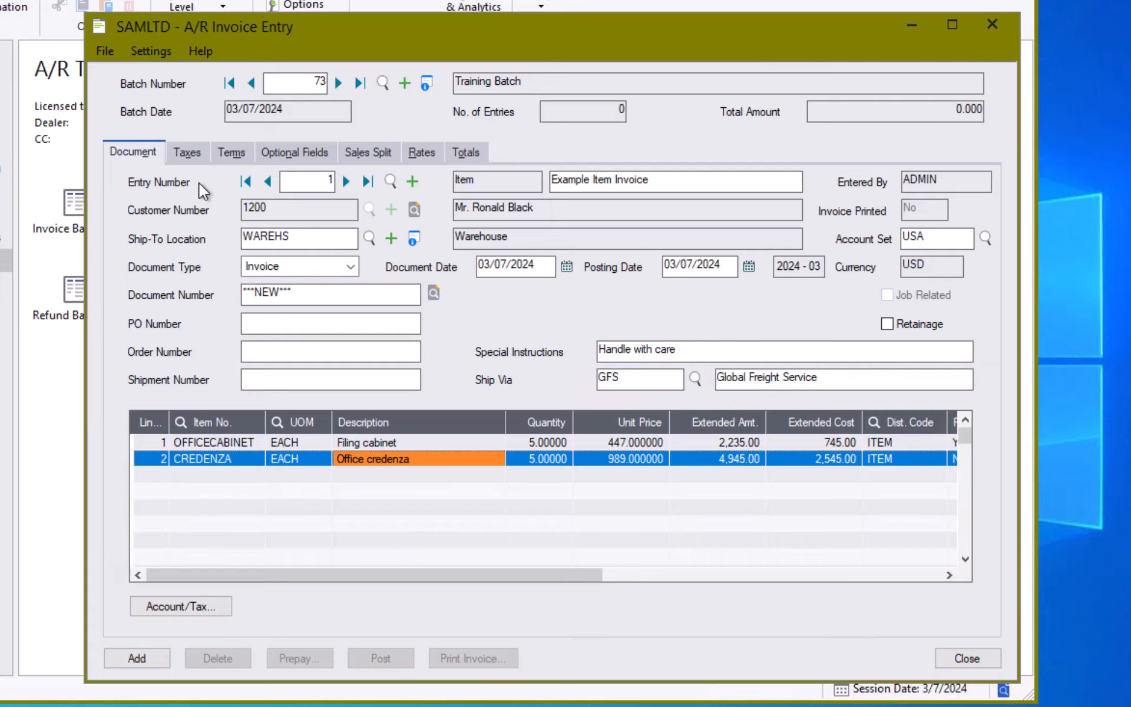
- Review the invoice's tax group and tax amounts, its payment terms and due date, and its optional fields
{"action": "left_click", "coordinate": [187, 152]}
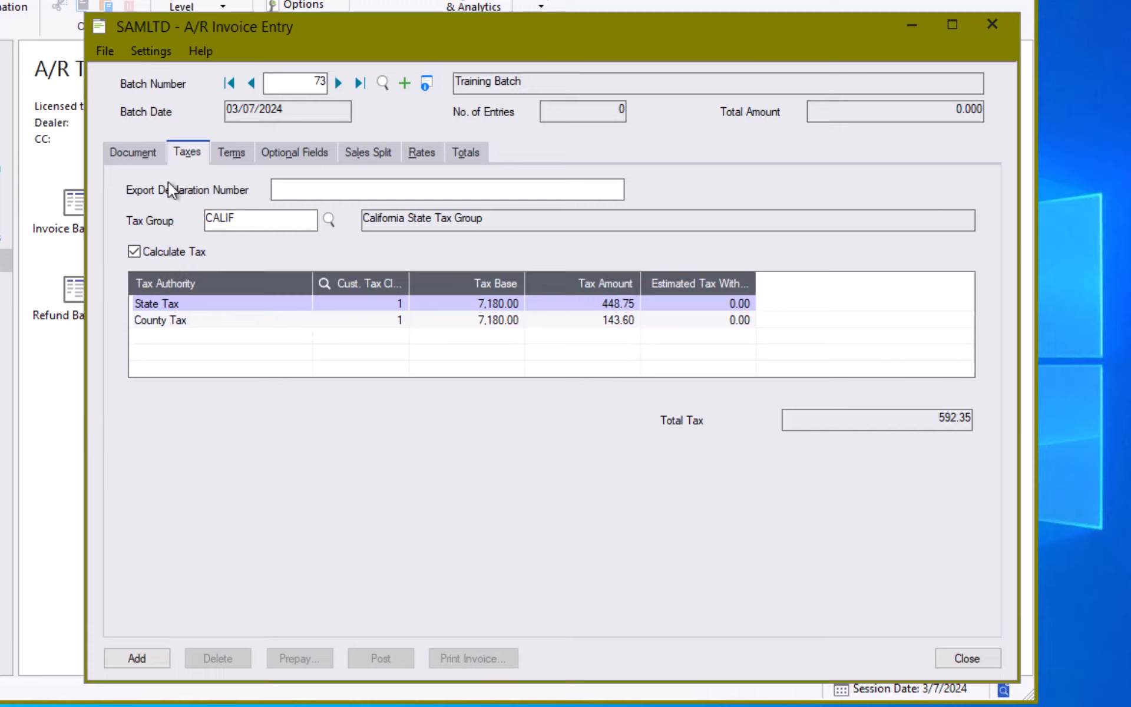
{"action": "left_click", "coordinate": [231, 148]}
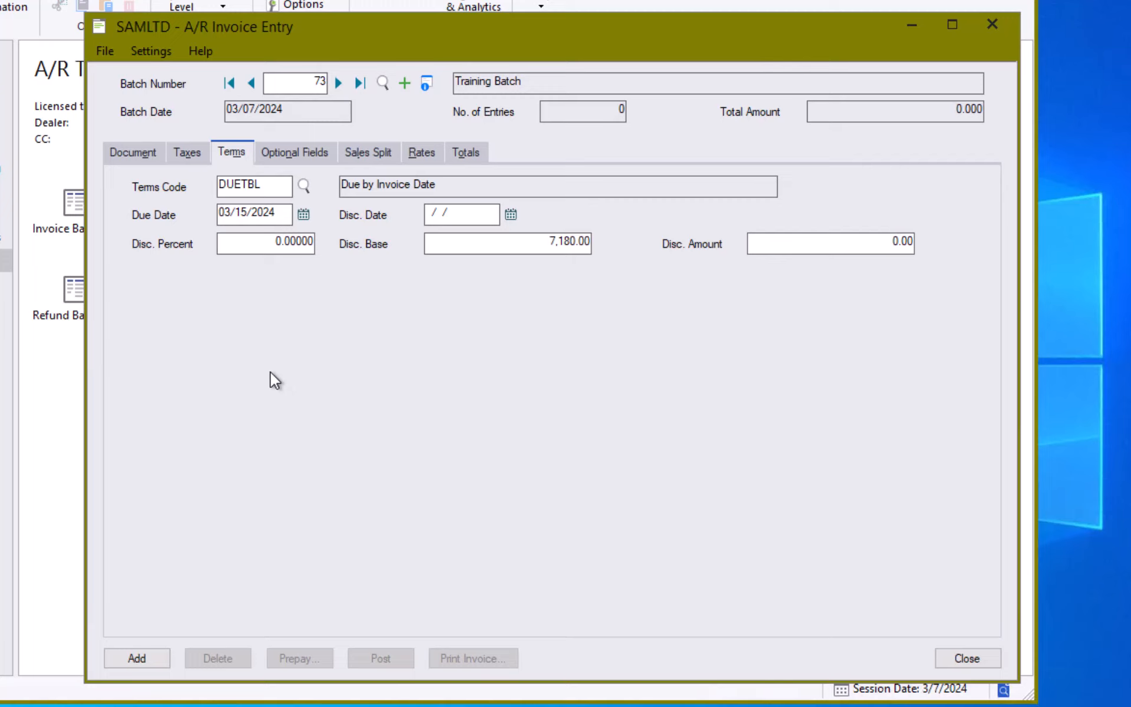
{"action": "left_click", "coordinate": [304, 215]}
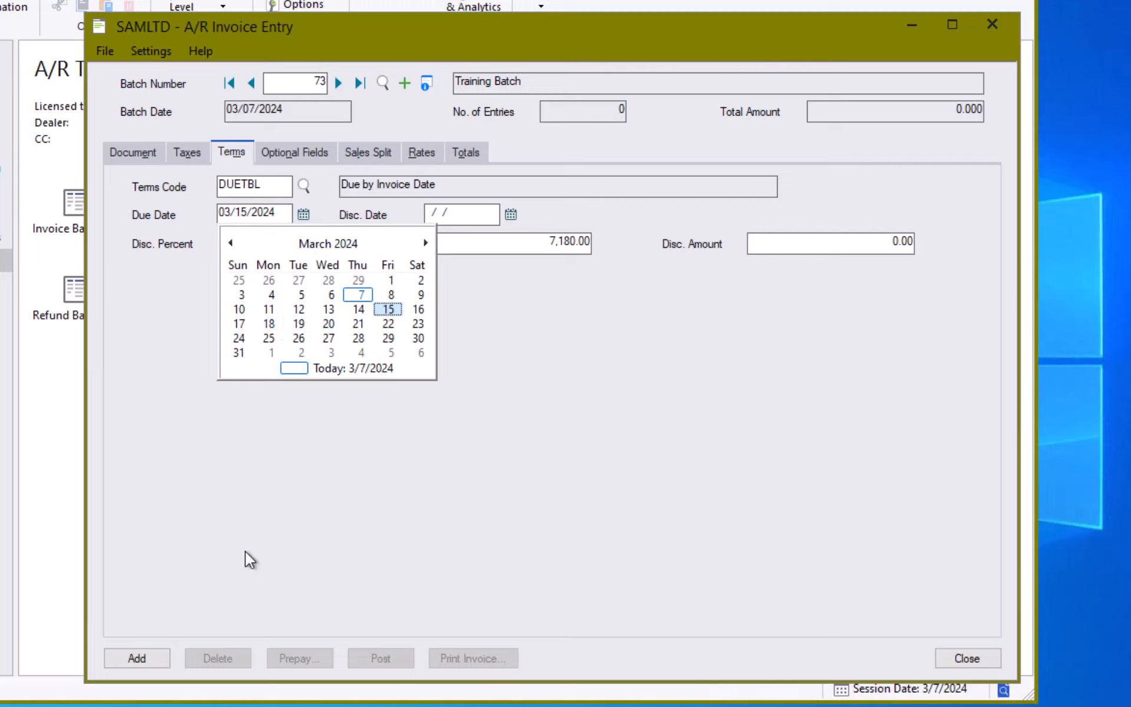
{"action": "key", "text": "Escape"}
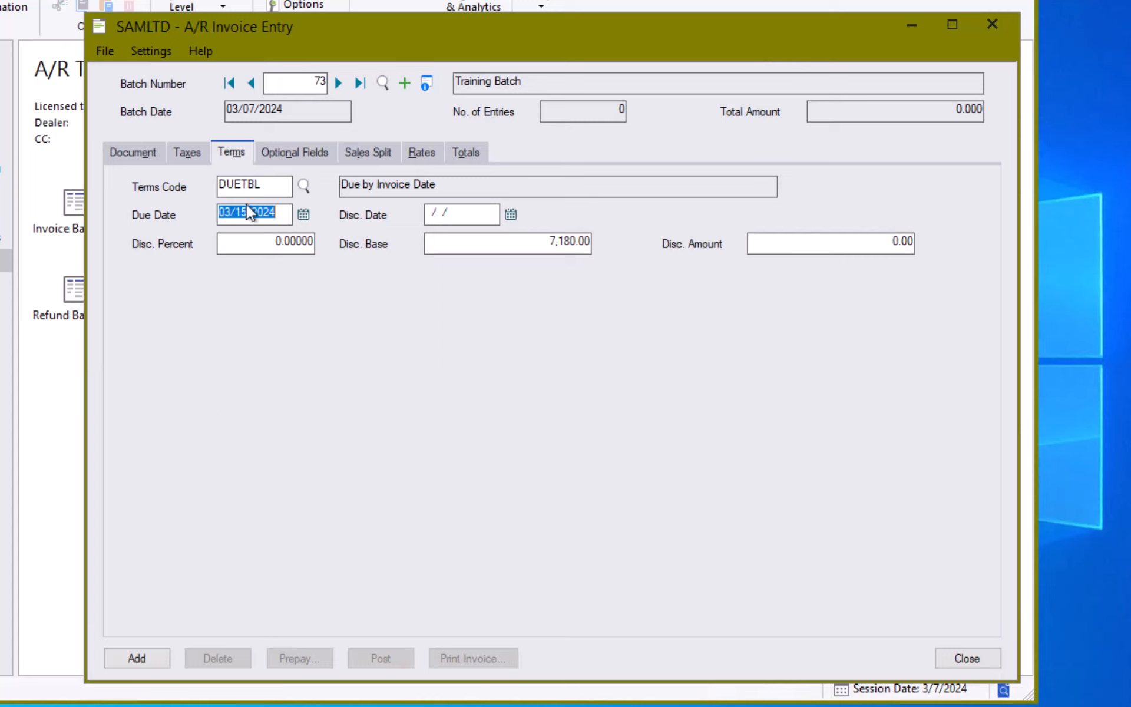
{"action": "left_click", "coordinate": [285, 157]}
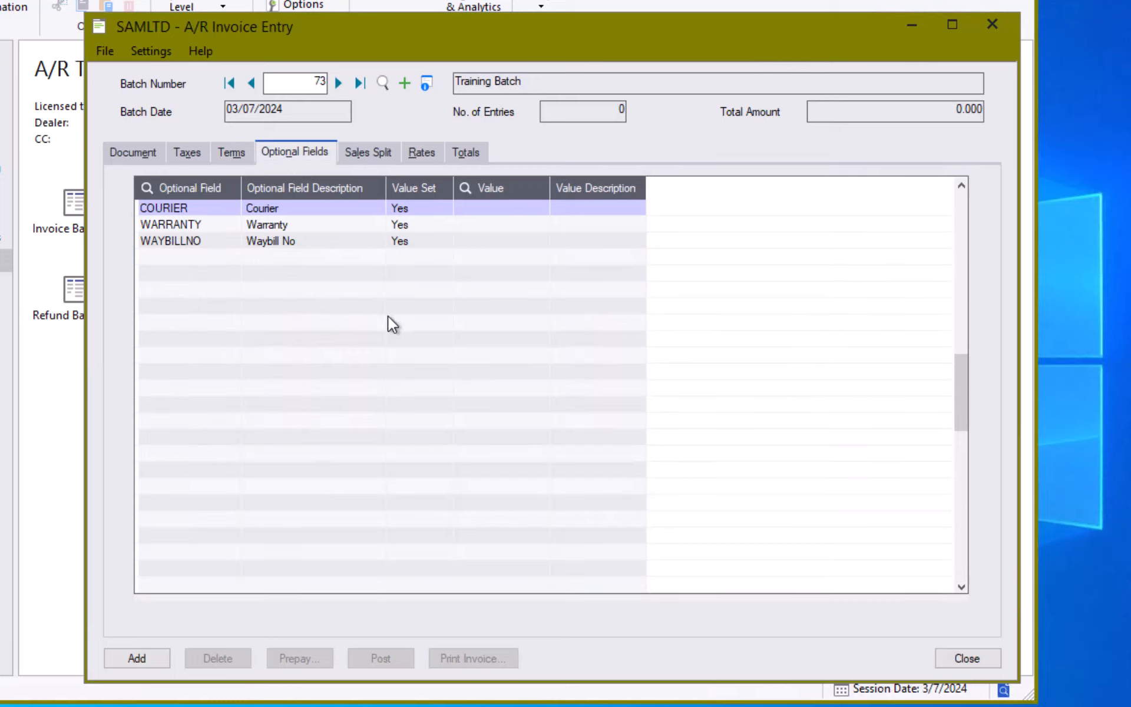
- Remove salesperson code DS from the invoice's sales split and set BB's percentage to 100
{"action": "left_click", "coordinate": [366, 152]}
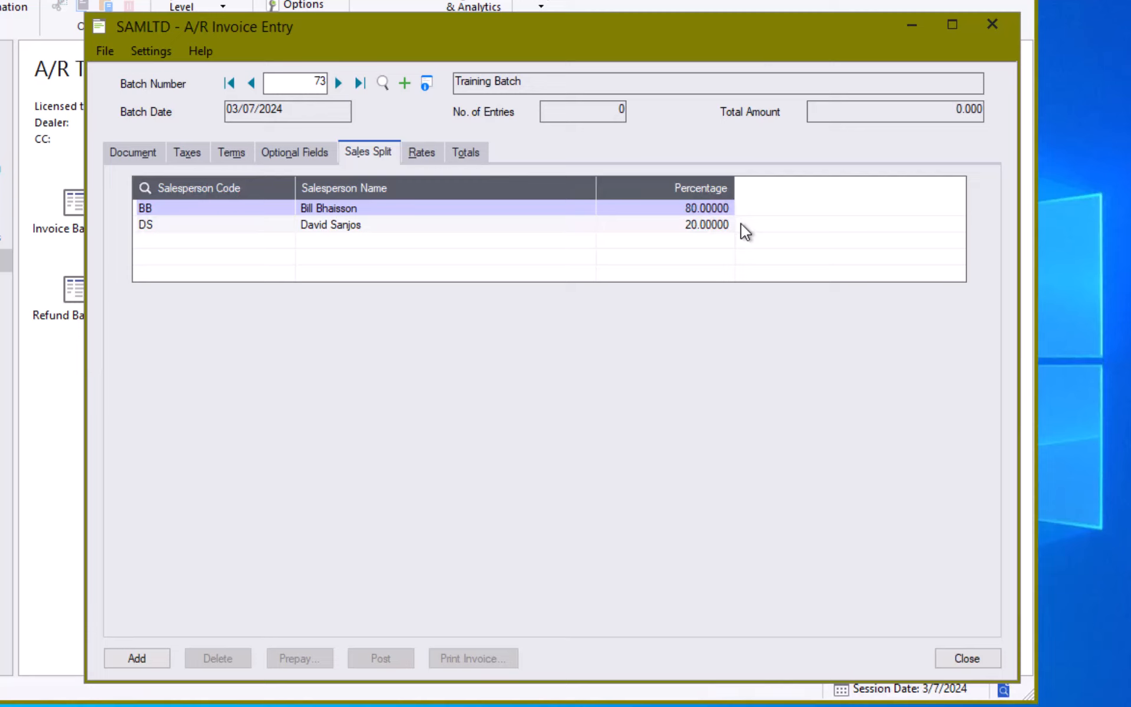
{"action": "left_click", "coordinate": [667, 222]}
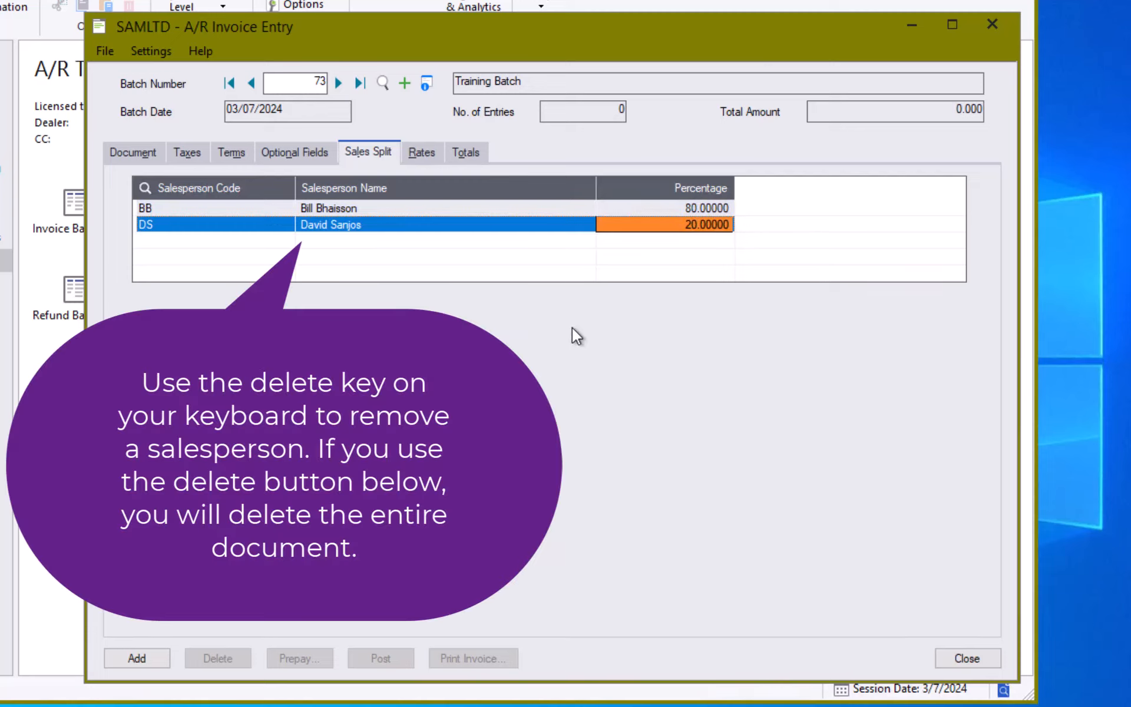
{"action": "key", "text": "Delete"}
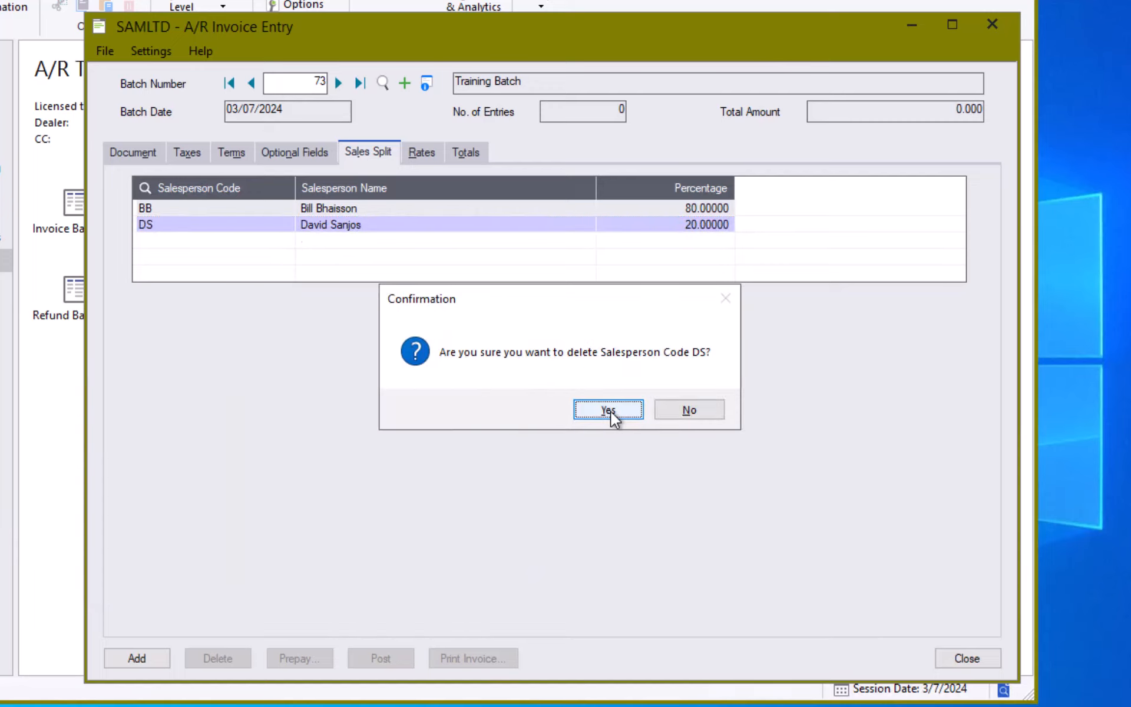
{"action": "left_click", "coordinate": [611, 412]}
{"action": "left_click", "coordinate": [710, 212]}
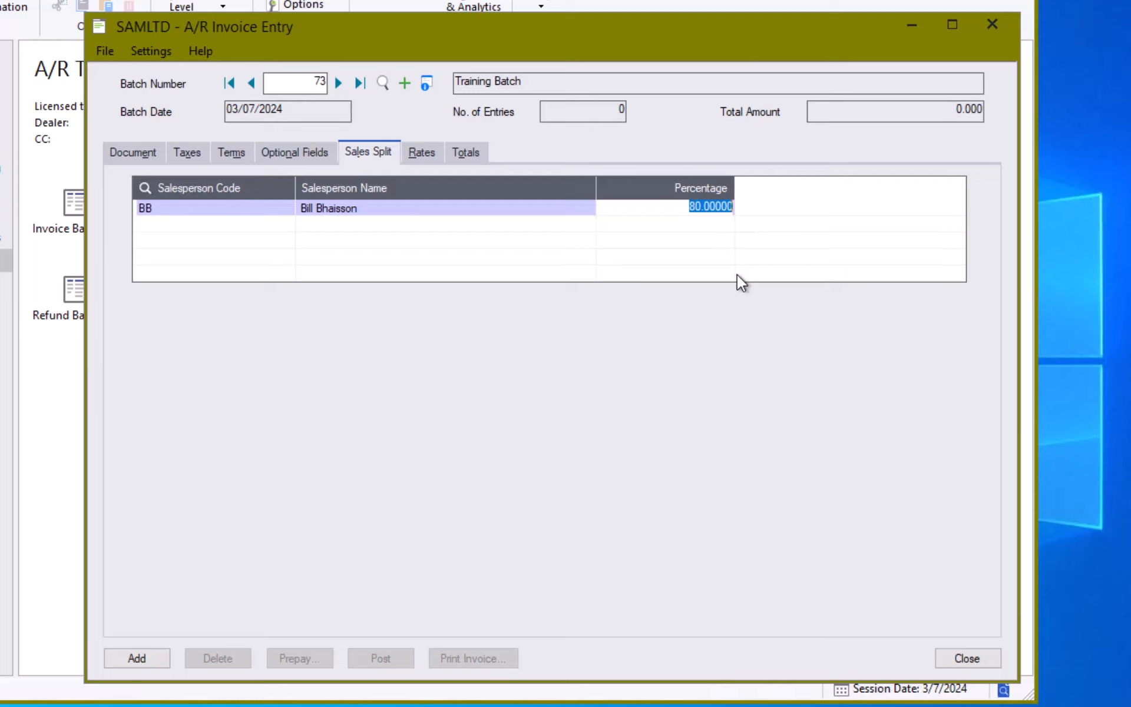
{"action": "type", "text": "100"}
{"action": "key", "text": "Return"}
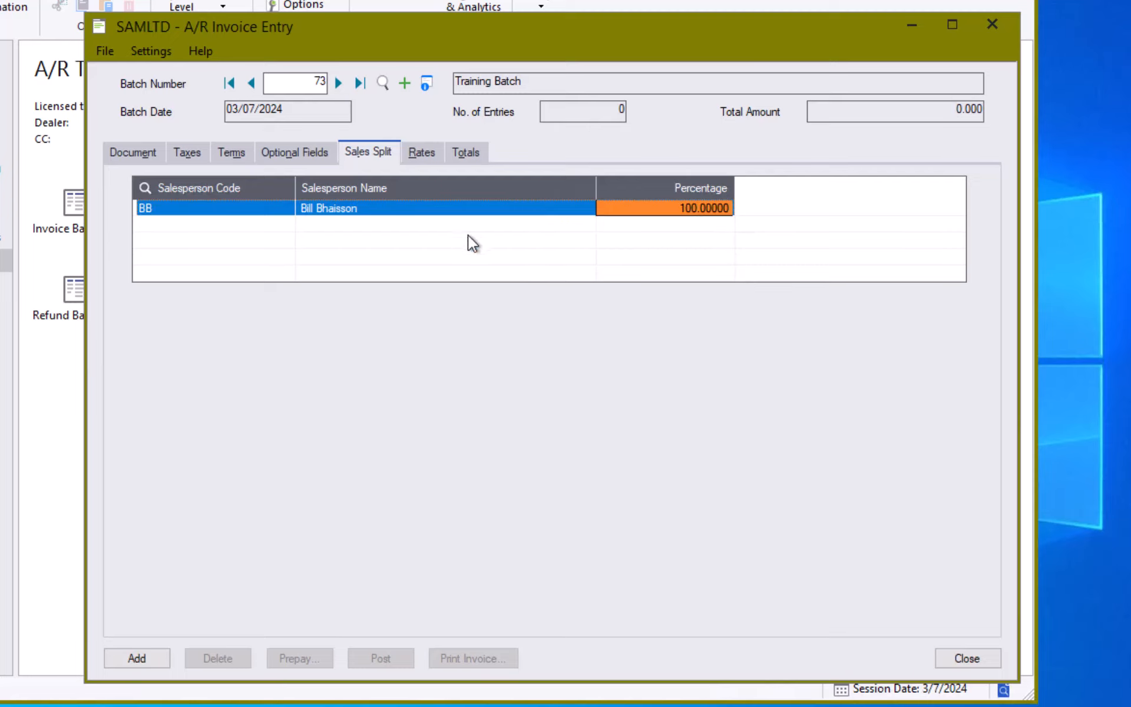
- Check the invoice's exchange rate and totals, and add the item invoice to the batch
{"action": "left_click", "coordinate": [422, 153]}
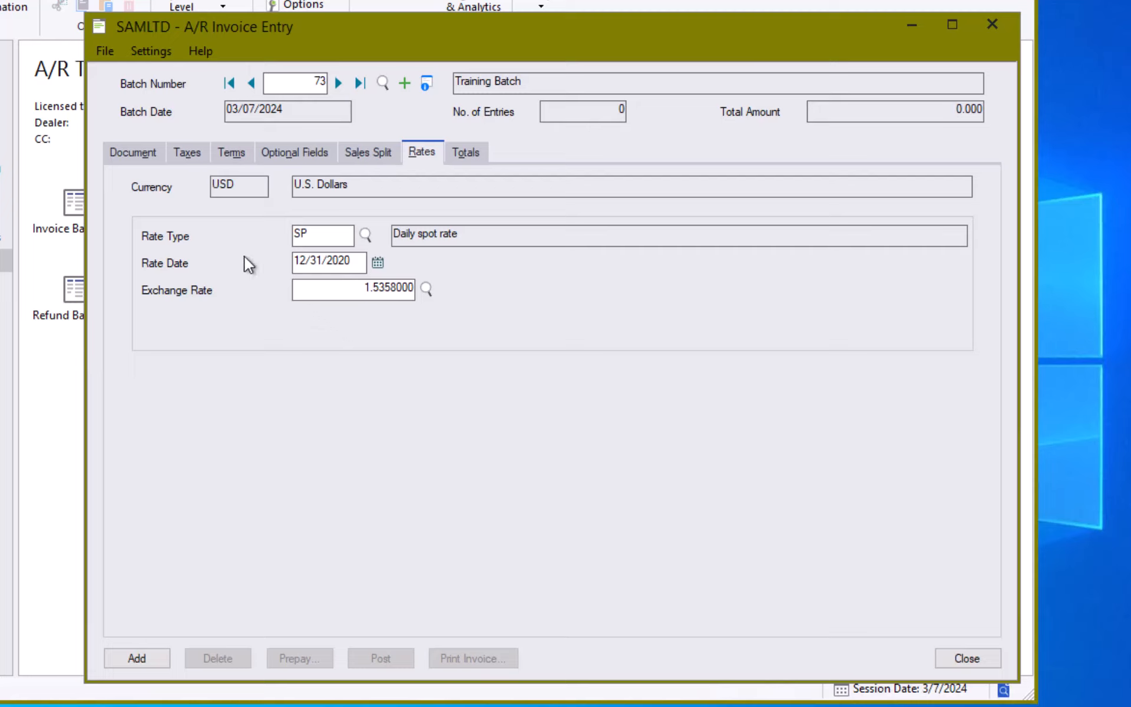
{"action": "left_click", "coordinate": [460, 154]}
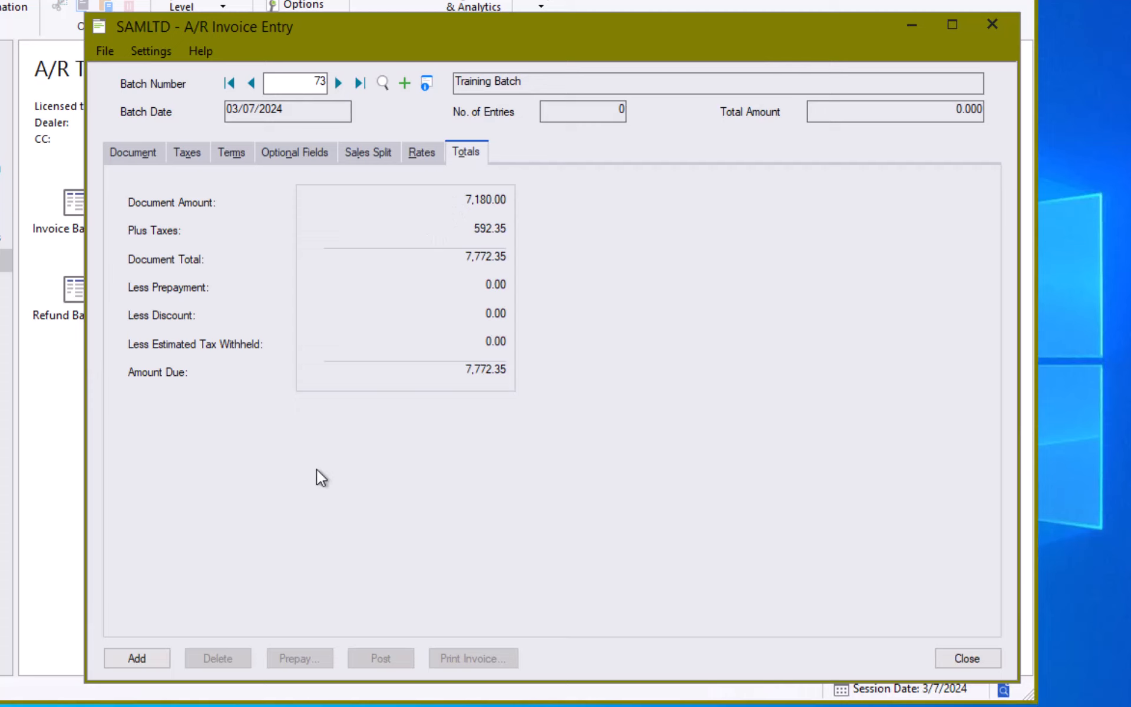
{"action": "left_click", "coordinate": [139, 155]}
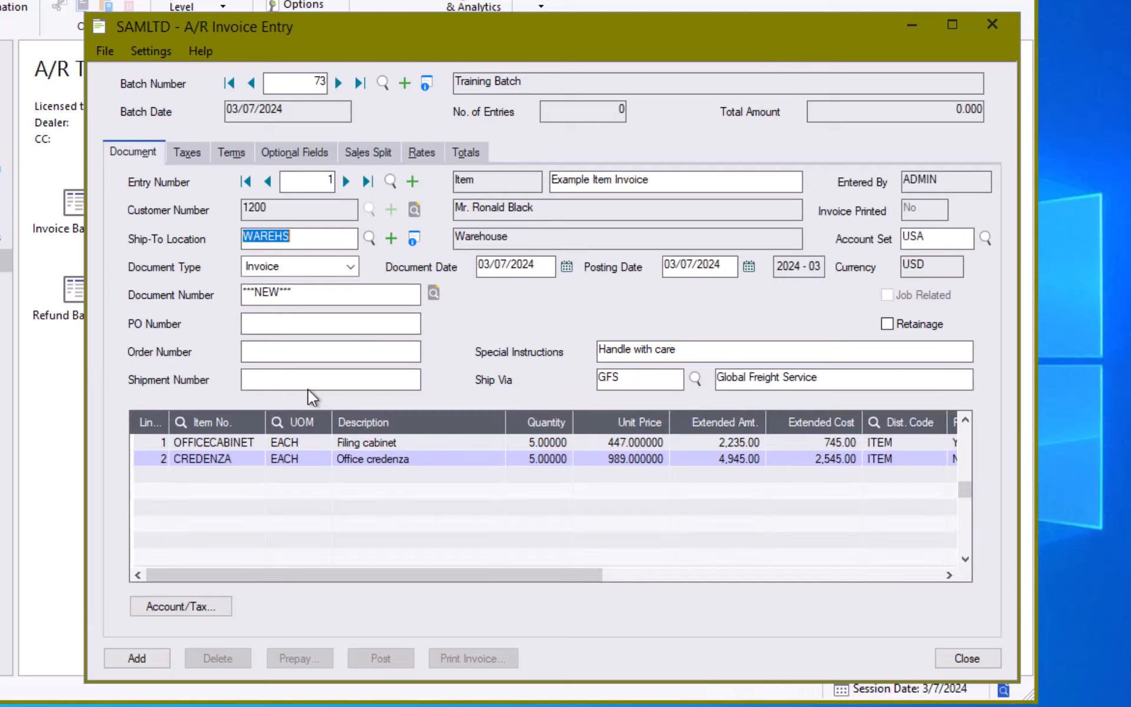
{"action": "left_click", "coordinate": [149, 652]}
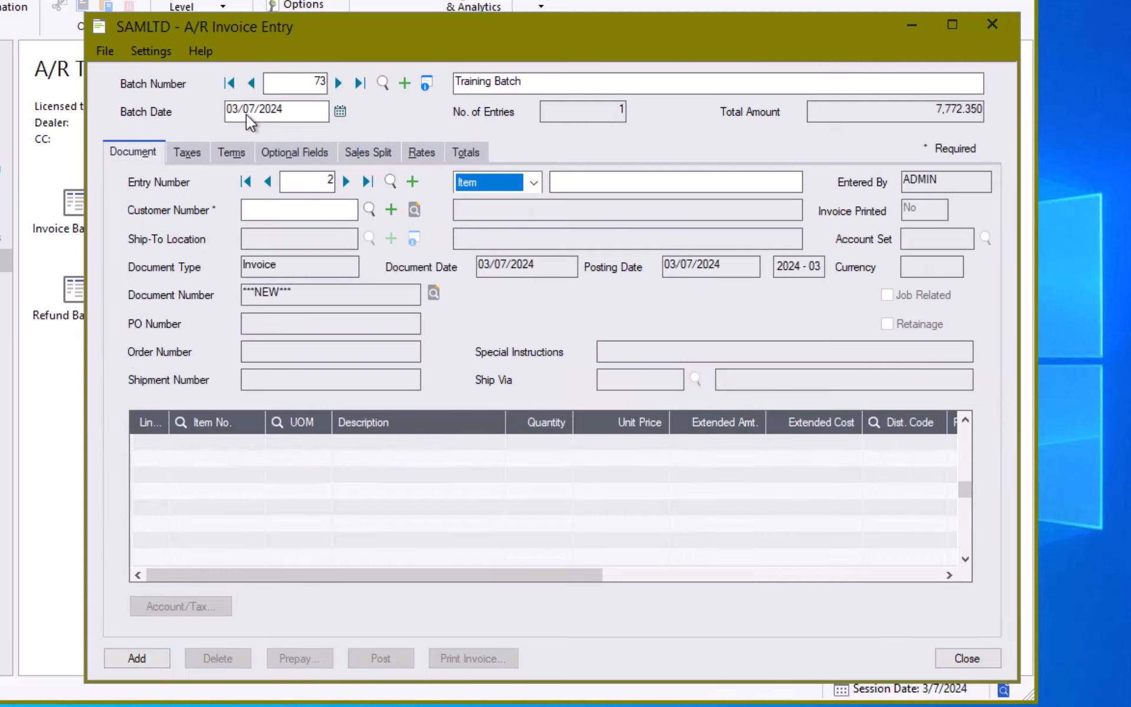
- Check the Auto Clear setting and view the saved first entry, returning to a new blank entry
{"action": "left_click", "coordinate": [154, 51]}
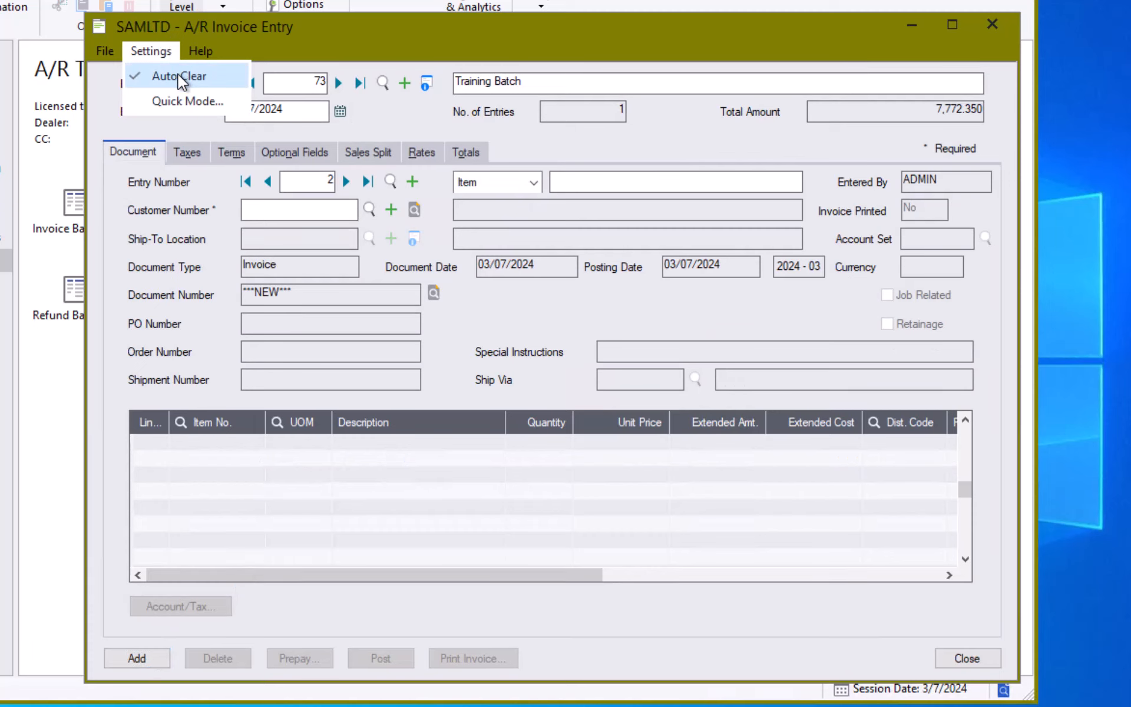
{"action": "left_click", "coordinate": [546, 154]}
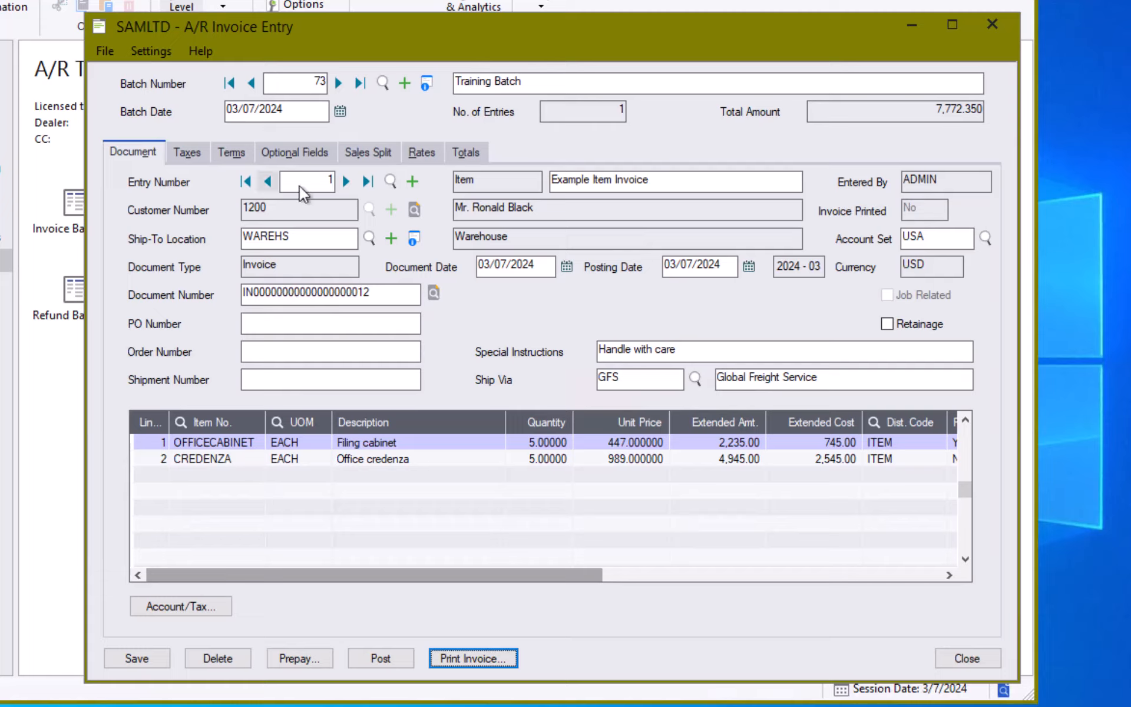
{"action": "left_click", "coordinate": [414, 181]}
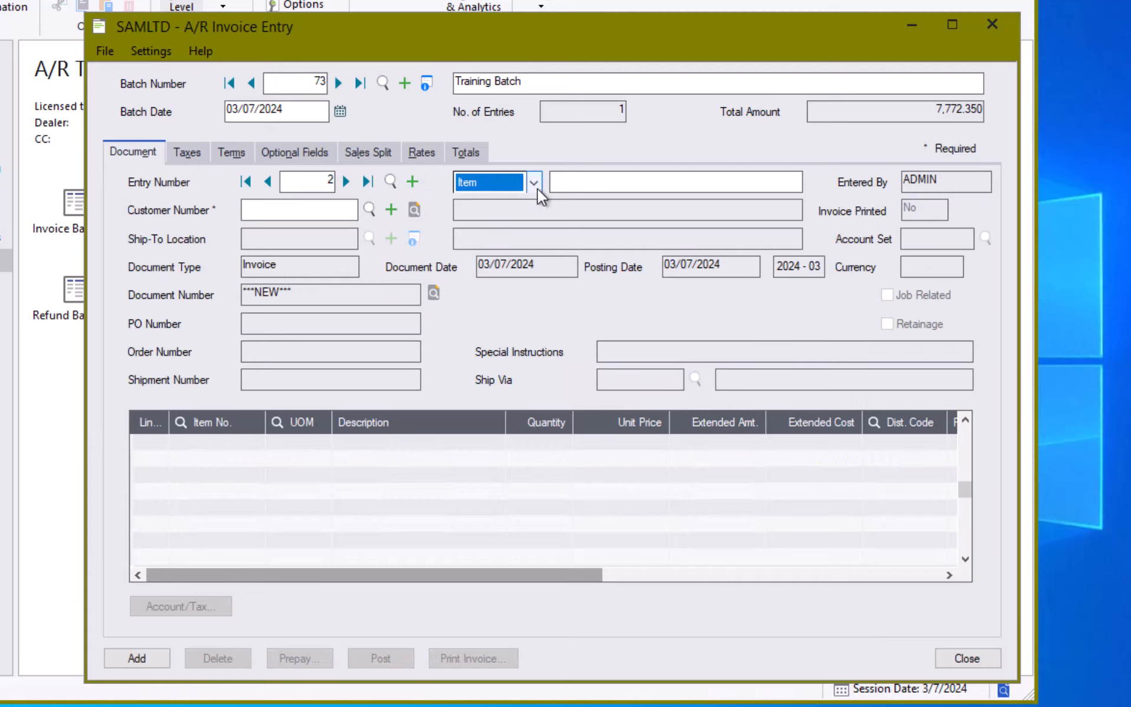
- Make the new entry a Summary invoice with the description "Summary Example Invoice"
{"action": "left_click", "coordinate": [536, 187]}
{"action": "left_click", "coordinate": [516, 218]}
{"action": "left_click", "coordinate": [585, 180]}
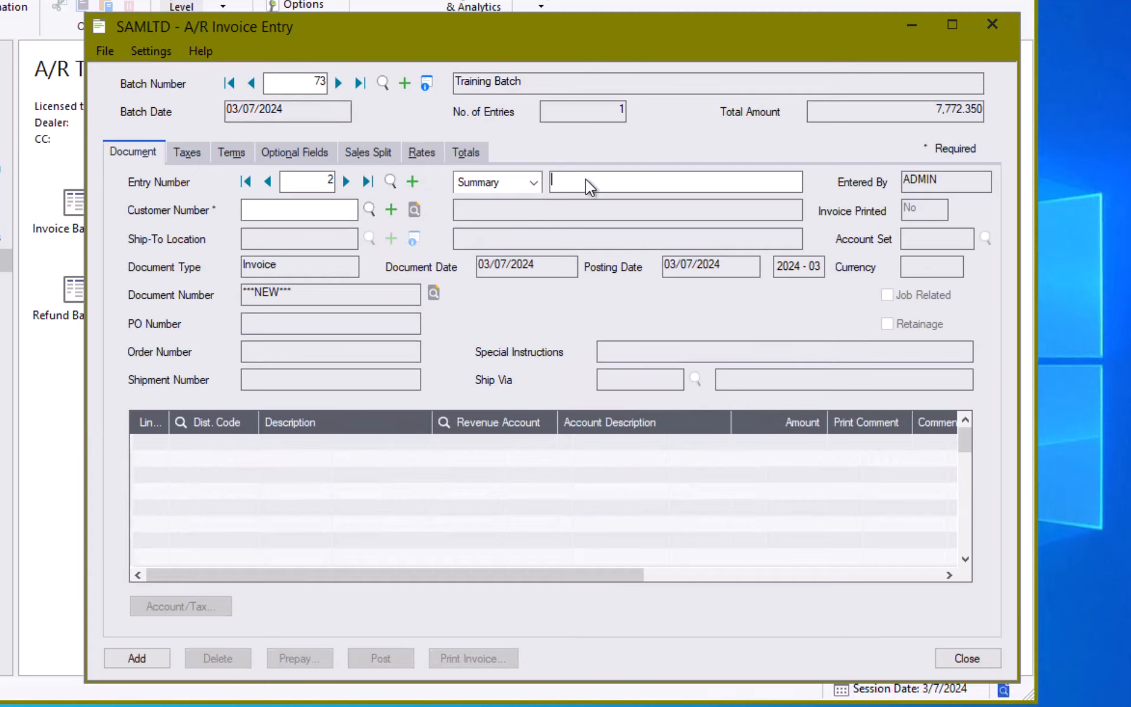
{"action": "type", "text": "Summary Example Invoice"}
{"action": "key", "text": "Tab"}
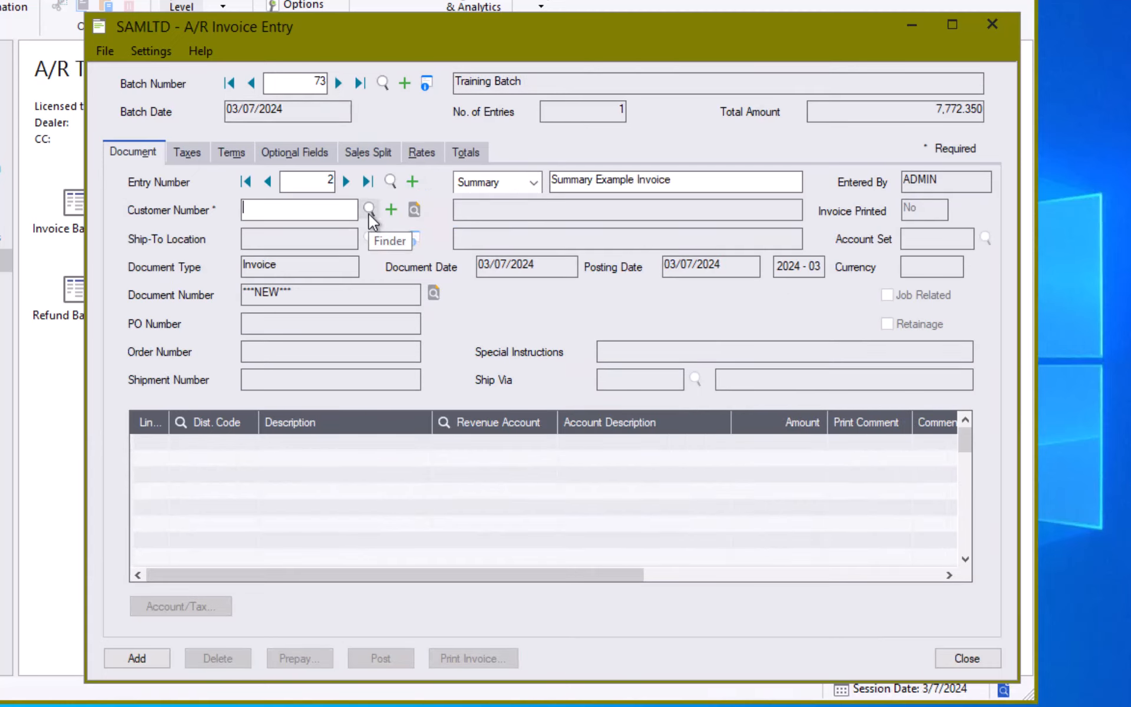
- Select The House Doctors as the summary invoice's customer and check whether the customer has predefined ship-to locations
{"action": "left_click", "coordinate": [369, 210]}
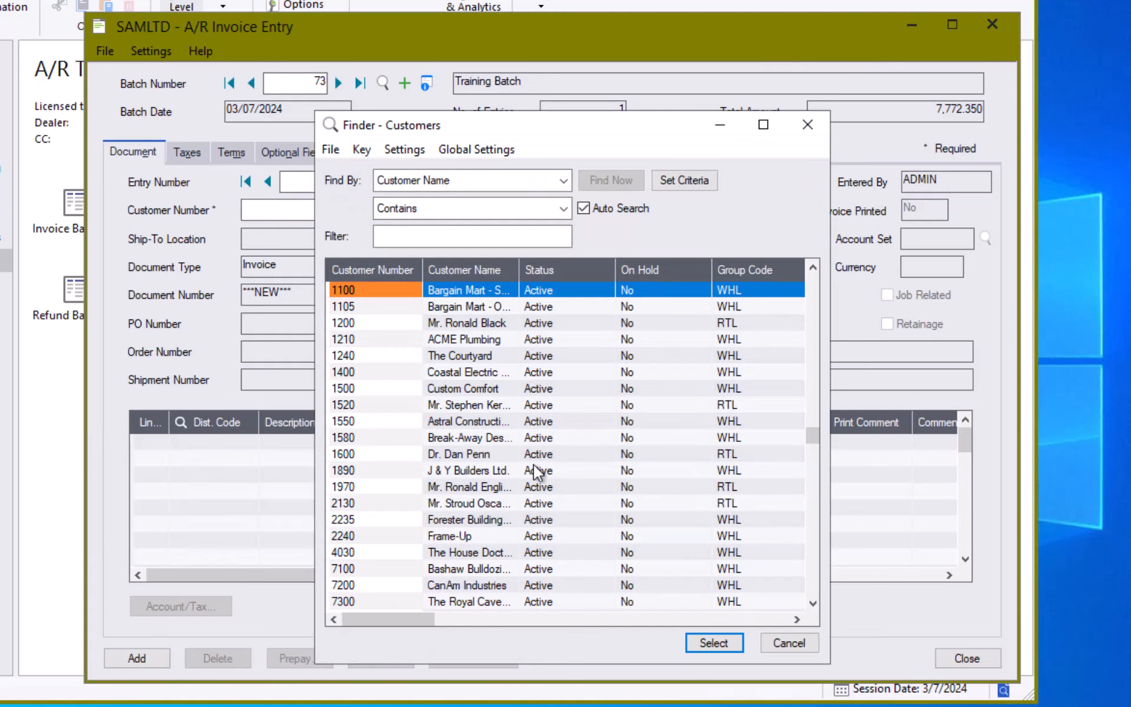
{"action": "double_click", "coordinate": [487, 554]}
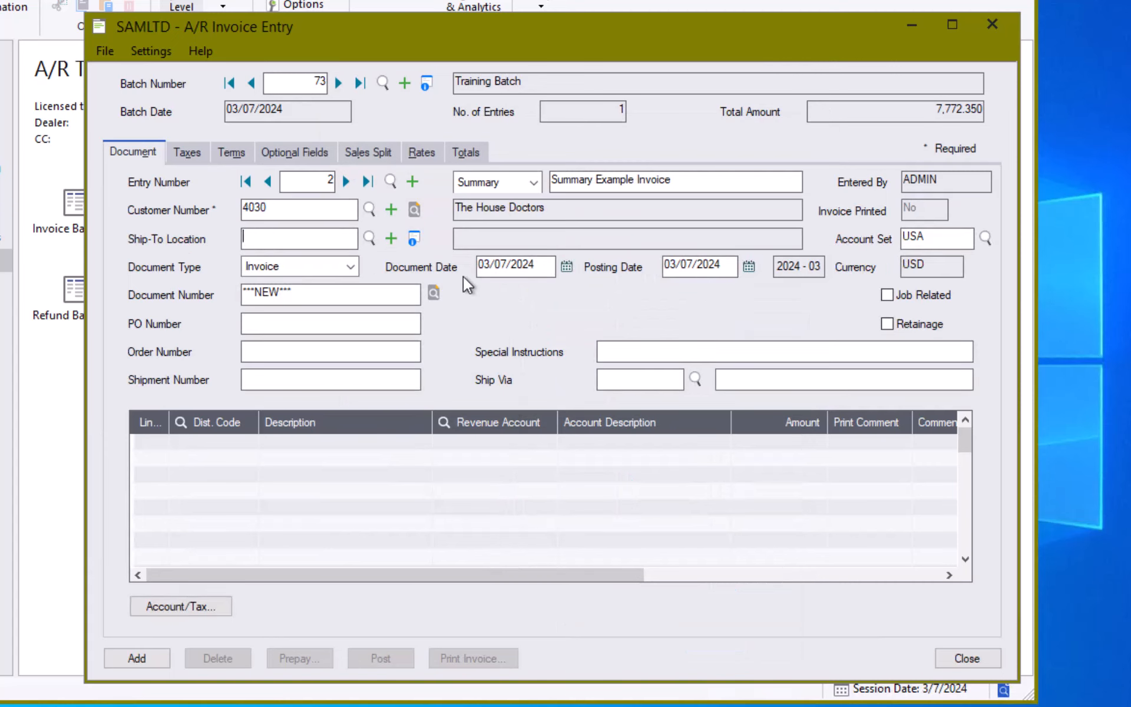
{"action": "left_click", "coordinate": [372, 235]}
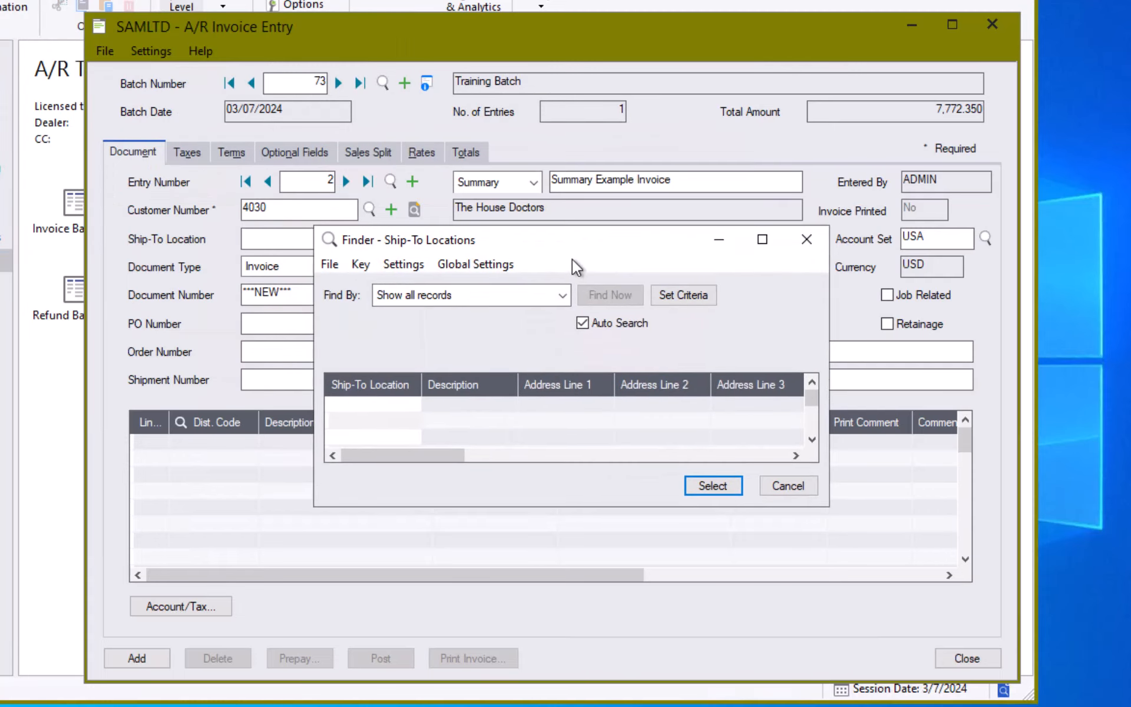
{"action": "left_click", "coordinate": [787, 486]}
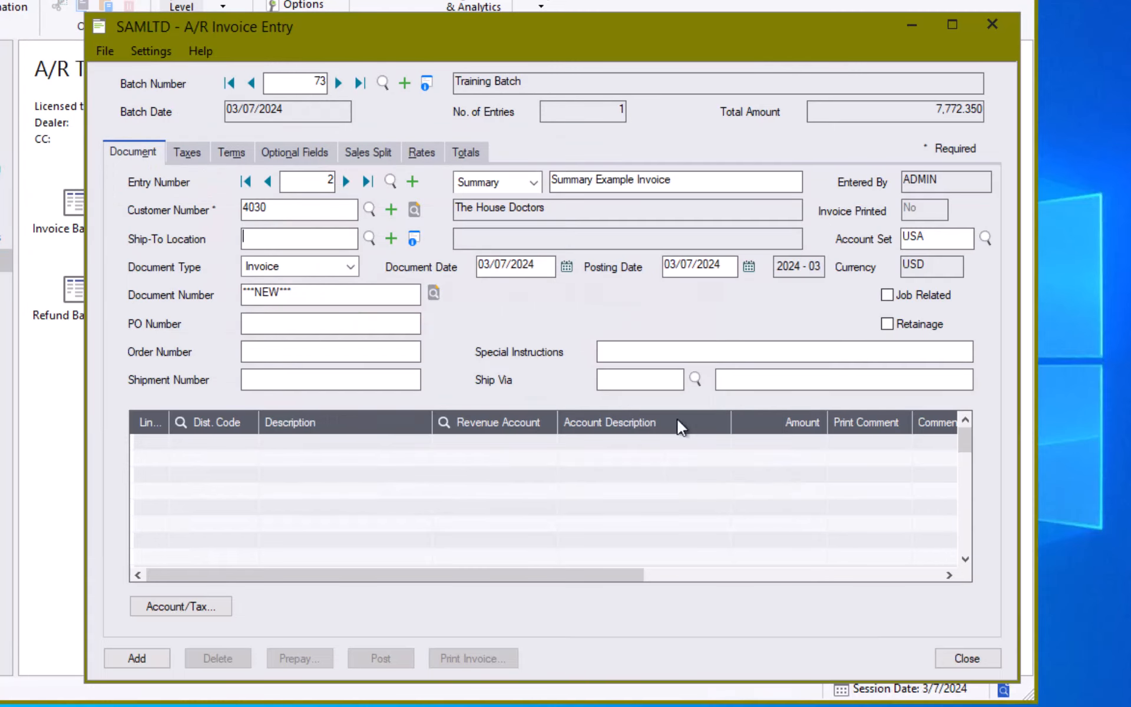
- Replace the street address and city in the invoice's ship-to location information with the new shipping address
{"action": "left_click", "coordinate": [414, 239]}
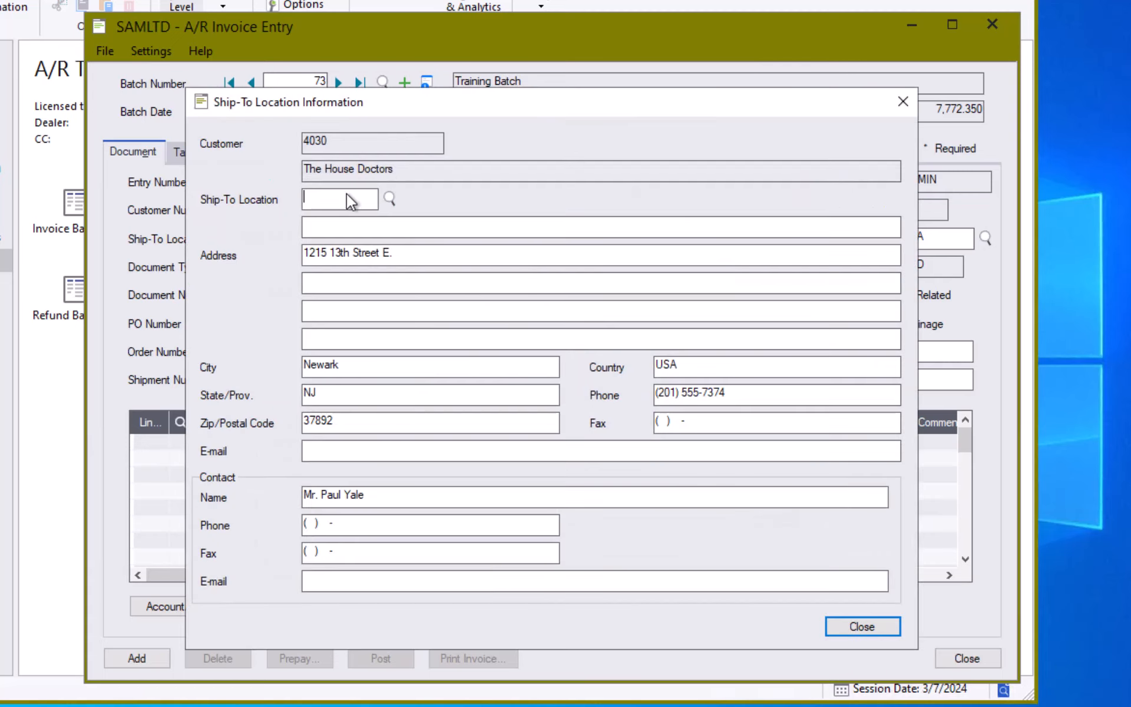
{"action": "left_click", "coordinate": [440, 263]}
{"action": "key", "text": "ctrl+shift+Left"}
{"action": "key", "text": "ctrl+shift+Left"}
{"action": "key", "text": "ctrl+shift+Left"}
{"action": "key", "text": "ctrl+shift+Left"}
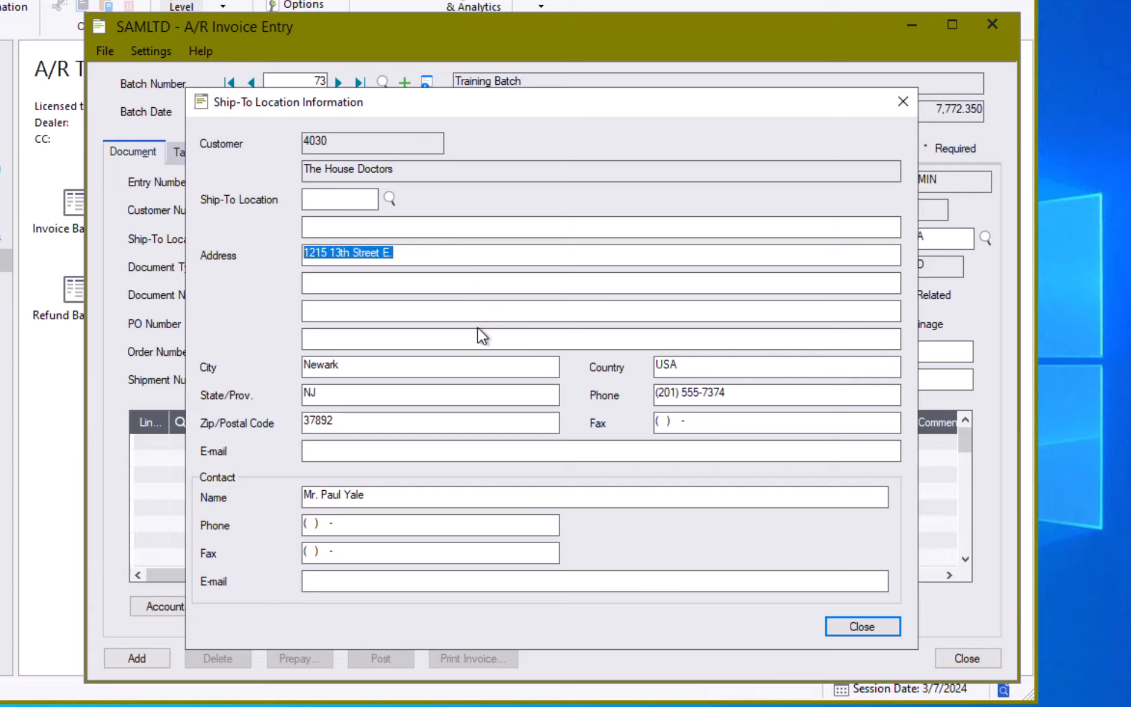
{"action": "type", "text": "123 Main Street"}
{"action": "key", "text": "Tab"}
{"action": "key", "text": "Tab"}
{"action": "key", "text": "Tab"}
{"action": "key", "text": "Tab"}
{"action": "type", "text": "Anytown"}
{"action": "key", "text": "Tab"}
- Enter the new state, postal code and phone number for the ship-to location and close its information
{"action": "type", "text": "N"}
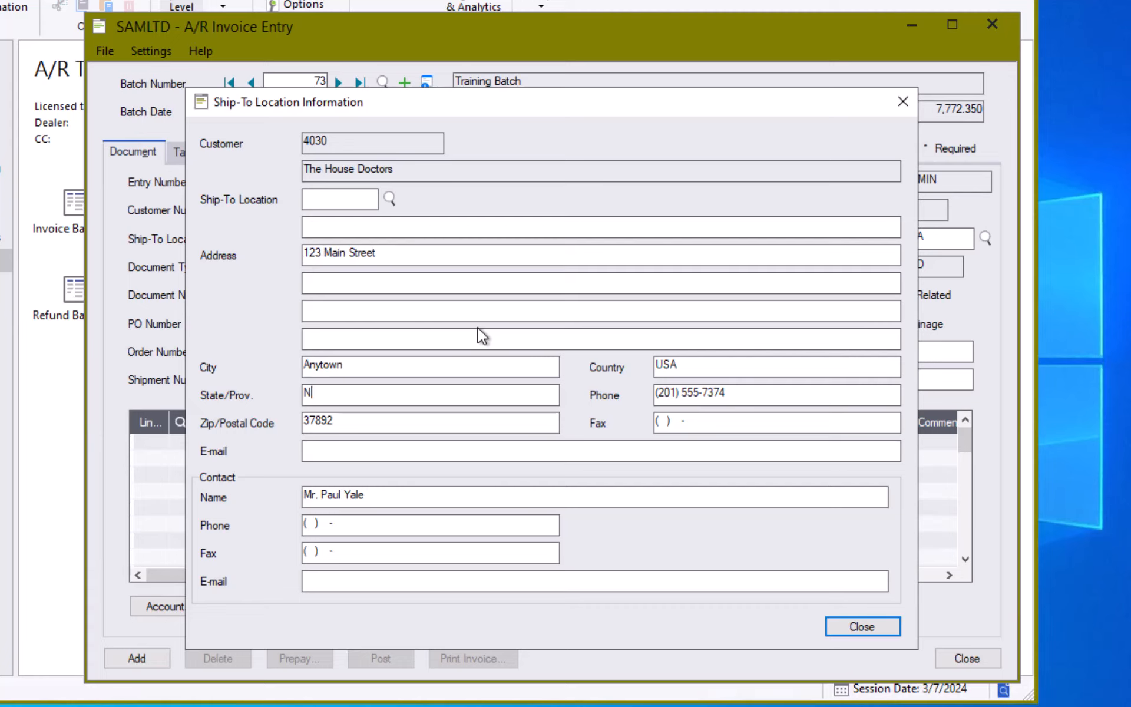
{"action": "type", "text": "Y"}
{"action": "key", "text": "Tab"}
{"action": "type", "text": "12345"}
{"action": "key", "text": "Tab"}
{"action": "key", "text": "Tab"}
{"action": "type", "text": "5555555555"}
{"action": "key", "text": "Tab"}
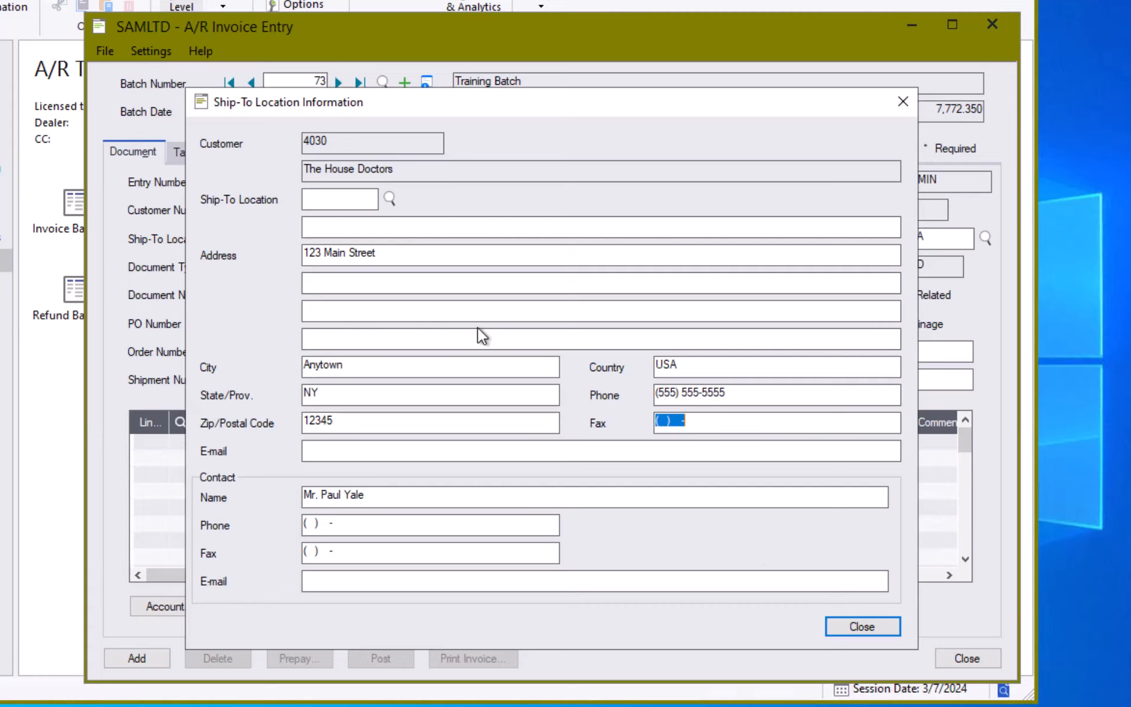
{"action": "left_click", "coordinate": [863, 626]}
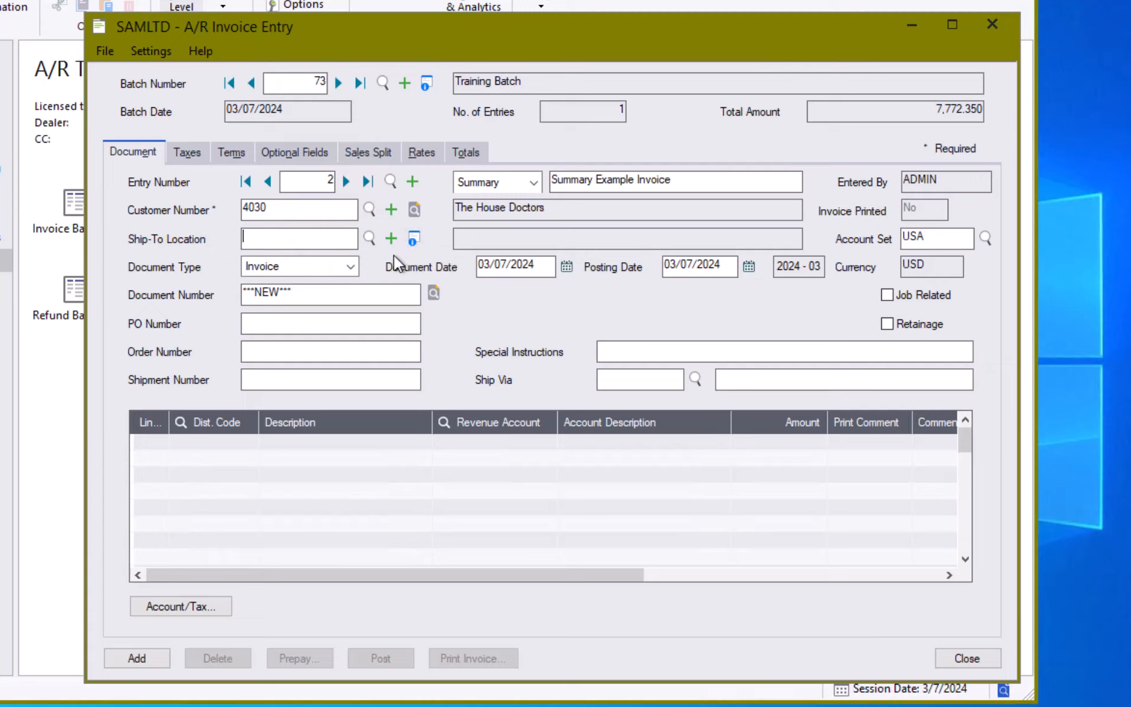
- Review the available tax groups, including CALIF, and select USDTAX as the invoice's tax group
{"action": "left_click", "coordinate": [187, 153]}
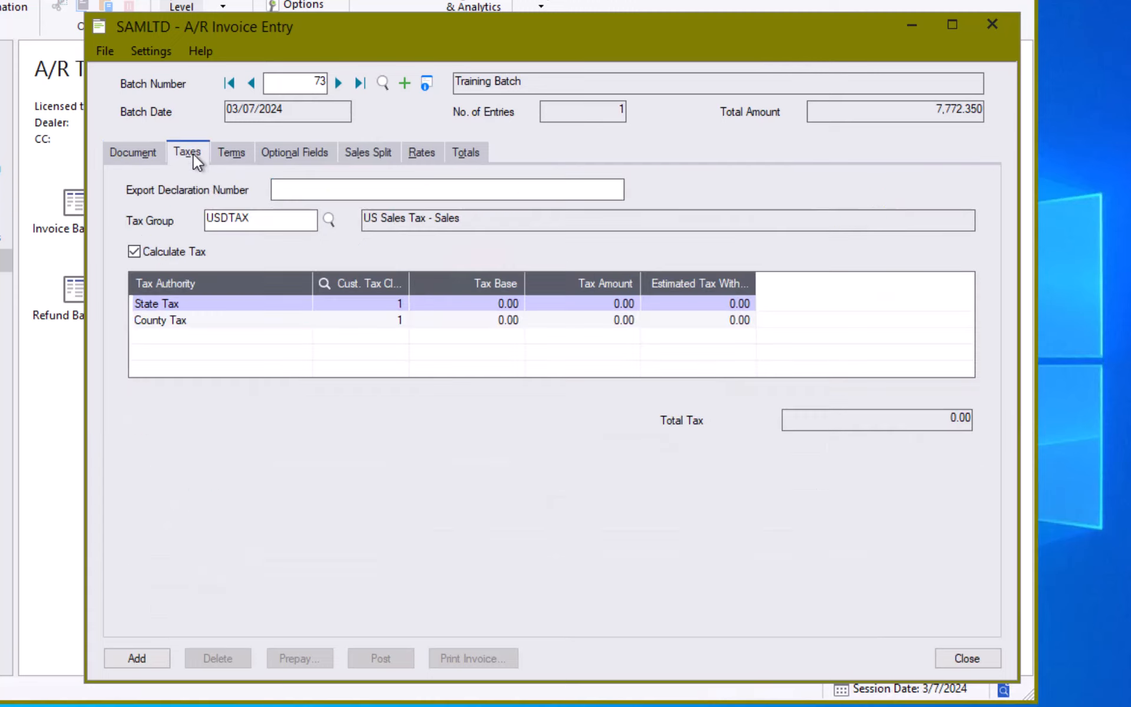
{"action": "left_click", "coordinate": [330, 220]}
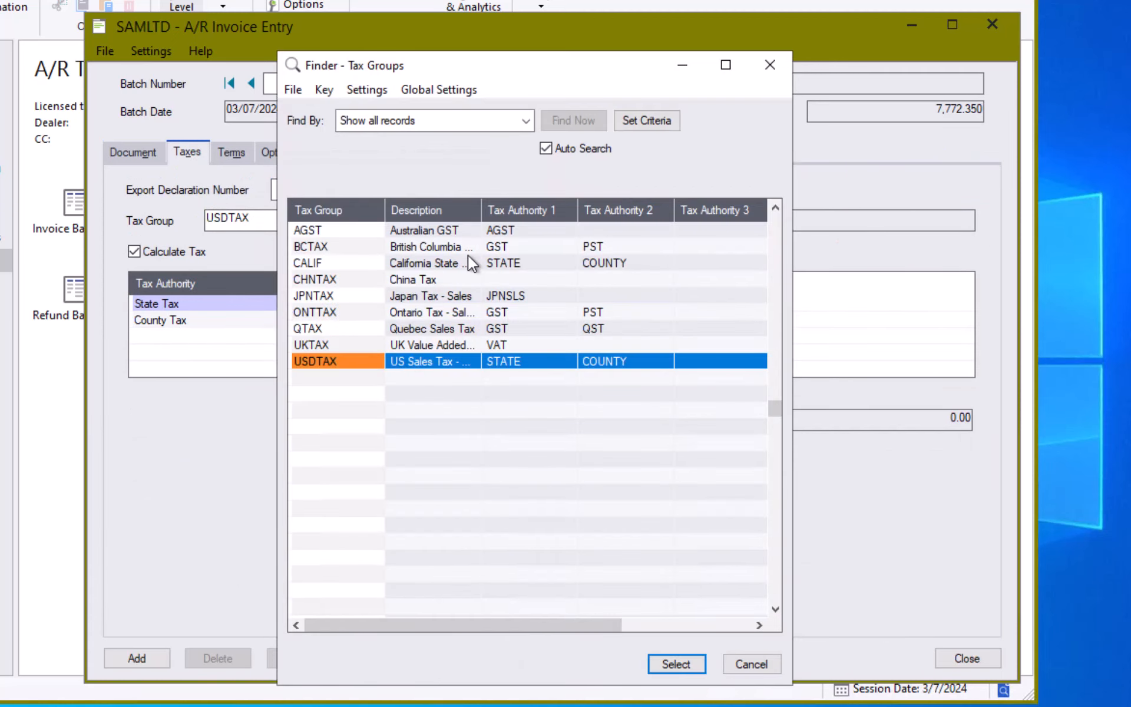
{"action": "left_click", "coordinate": [451, 264]}
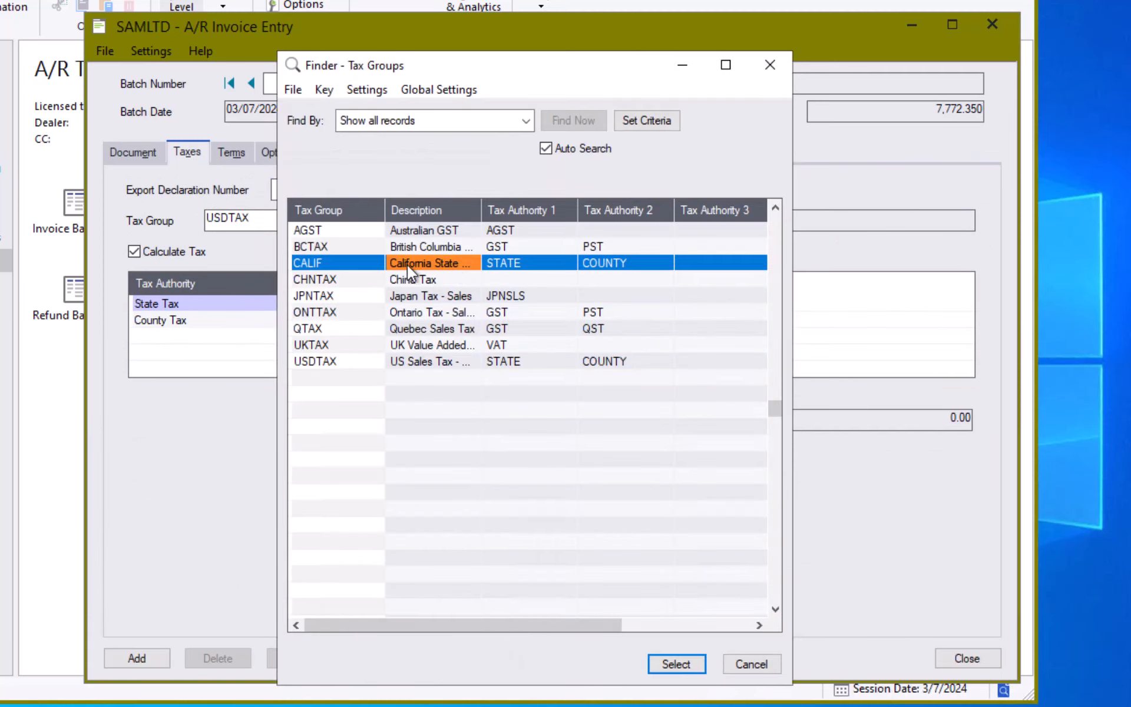
{"action": "left_click", "coordinate": [386, 360]}
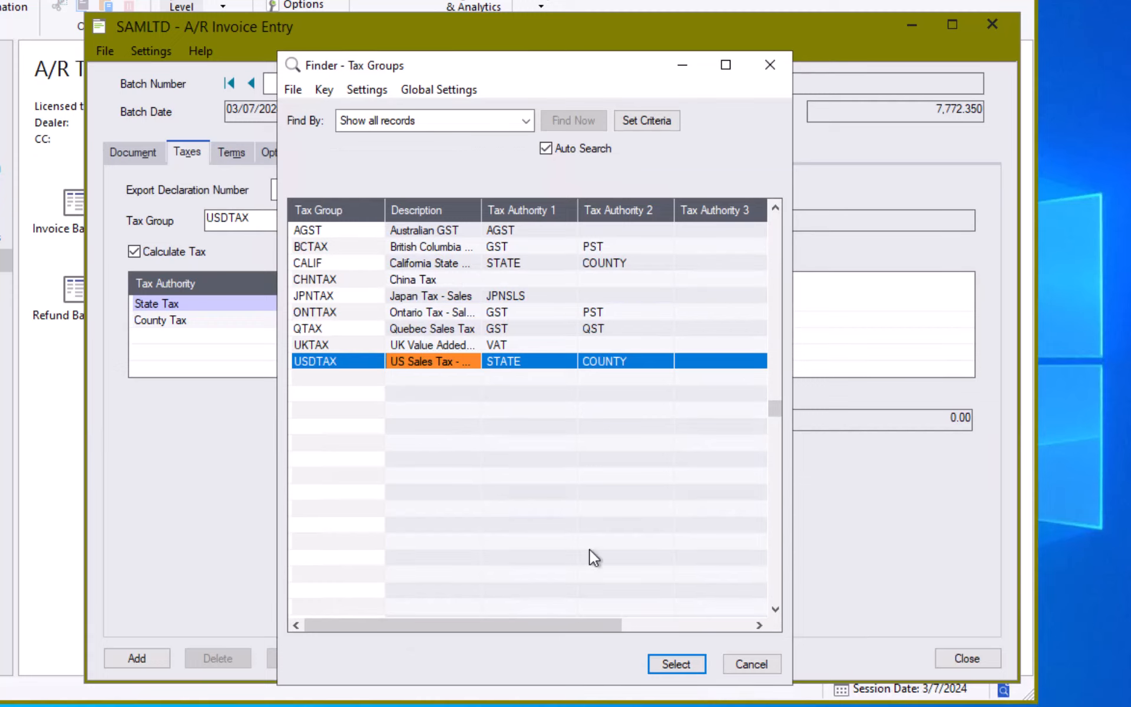
{"action": "left_click", "coordinate": [674, 665]}
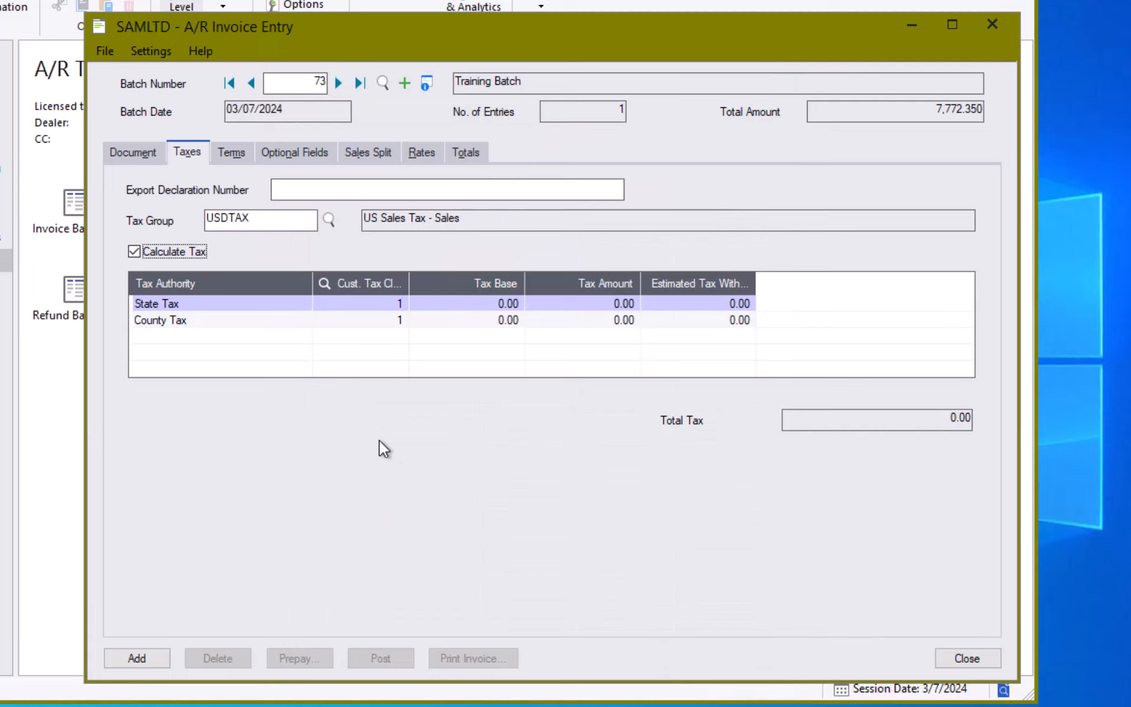
- Set the customer tax class to 2 for both State Tax and County Tax
{"action": "left_click", "coordinate": [356, 301]}
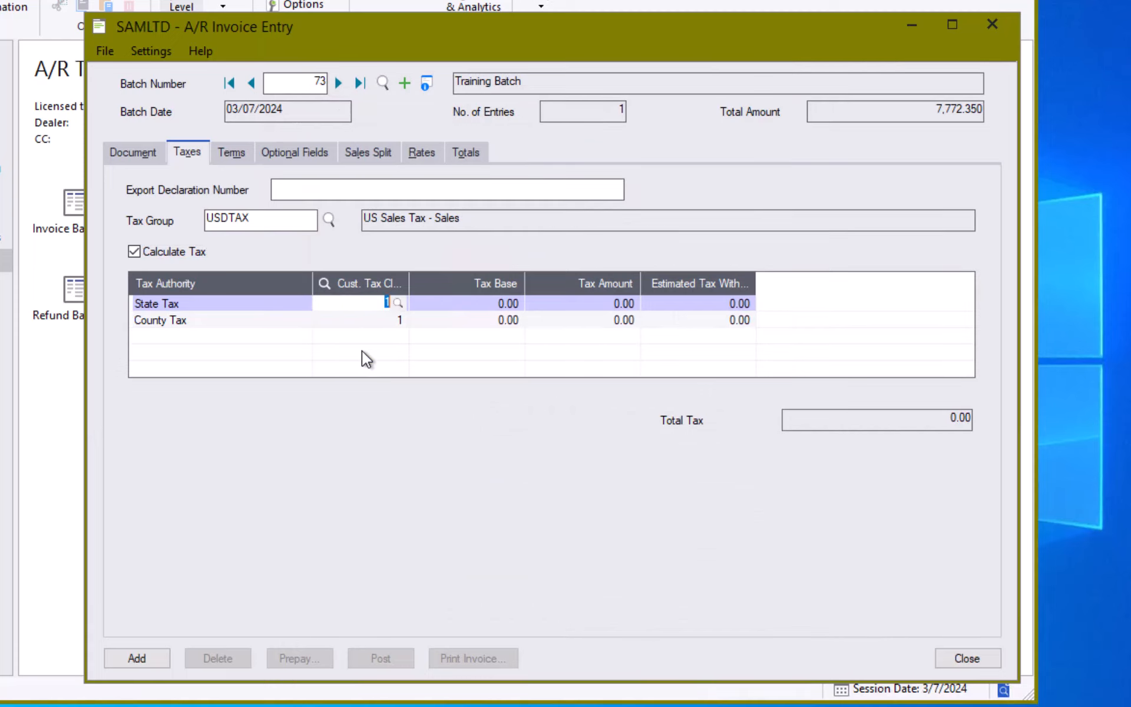
{"action": "type", "text": "2"}
{"action": "left_click", "coordinate": [380, 323]}
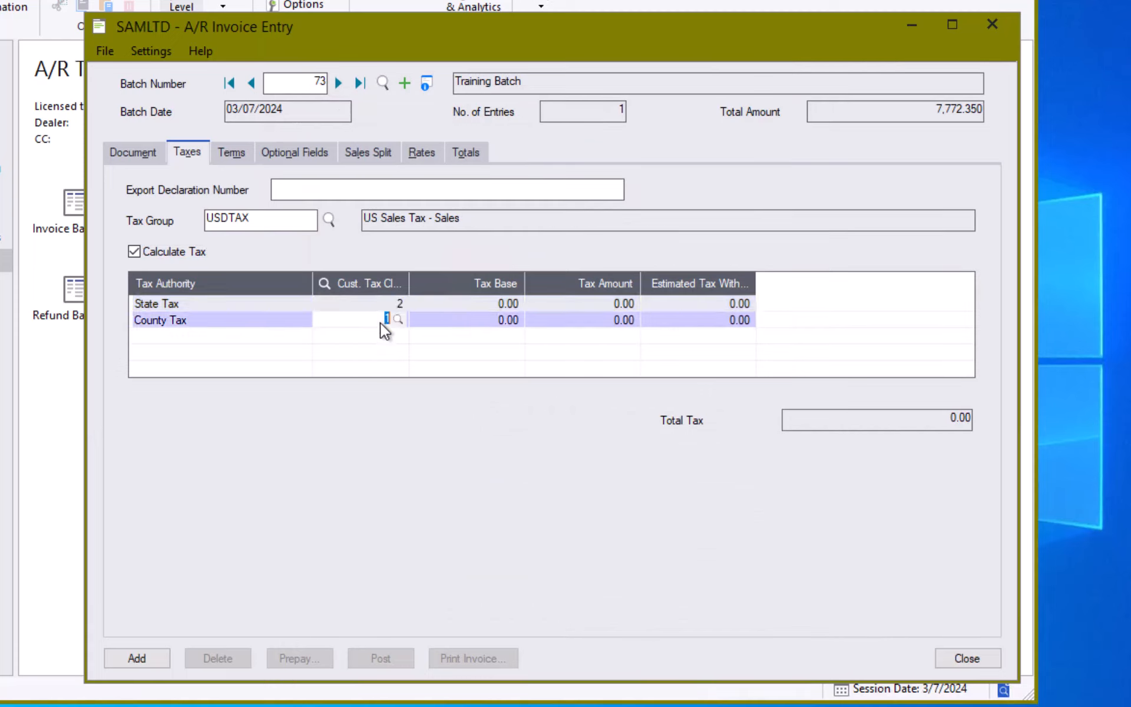
{"action": "type", "text": "2"}
{"action": "key", "text": "Return"}
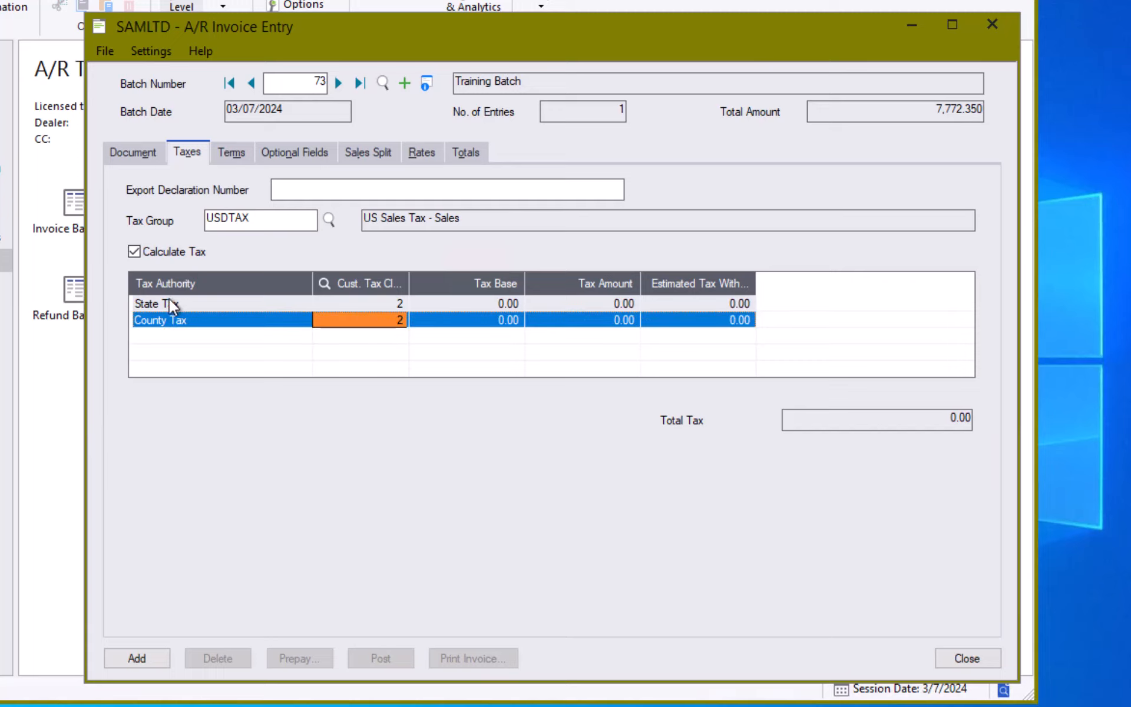
- Look up the State Tax authority's customer tax classes to see their descriptions, without selecting another class
{"action": "left_click", "coordinate": [172, 303]}
{"action": "left_click", "coordinate": [403, 304]}
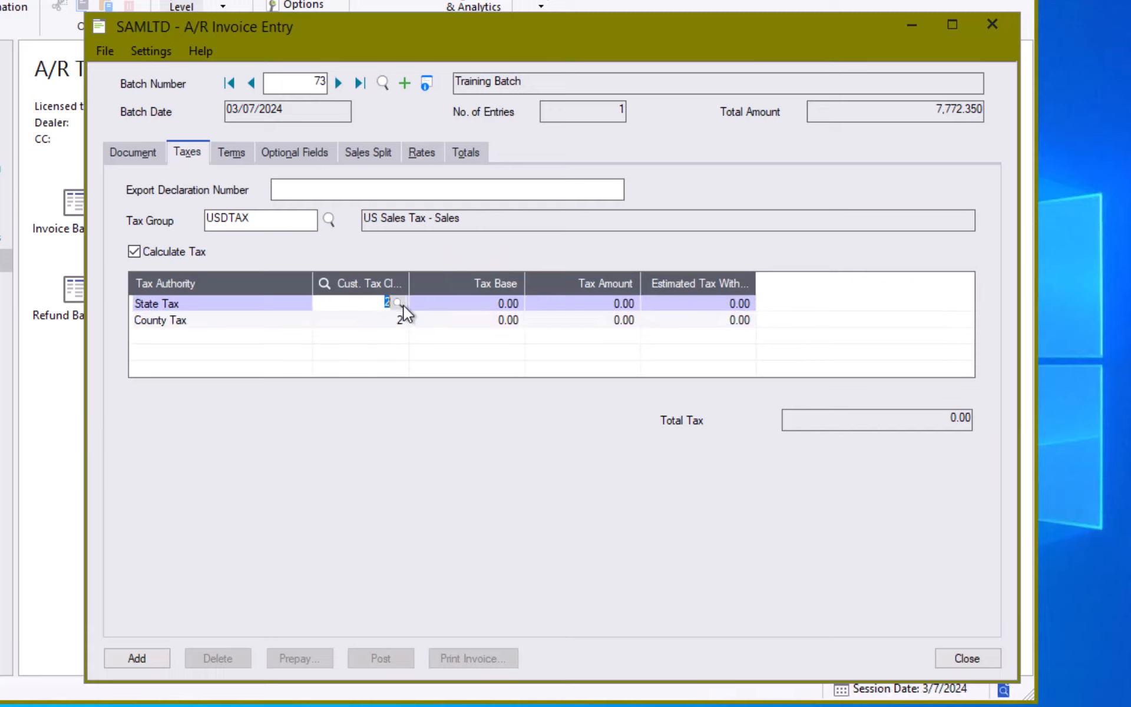
{"action": "left_click", "coordinate": [403, 302]}
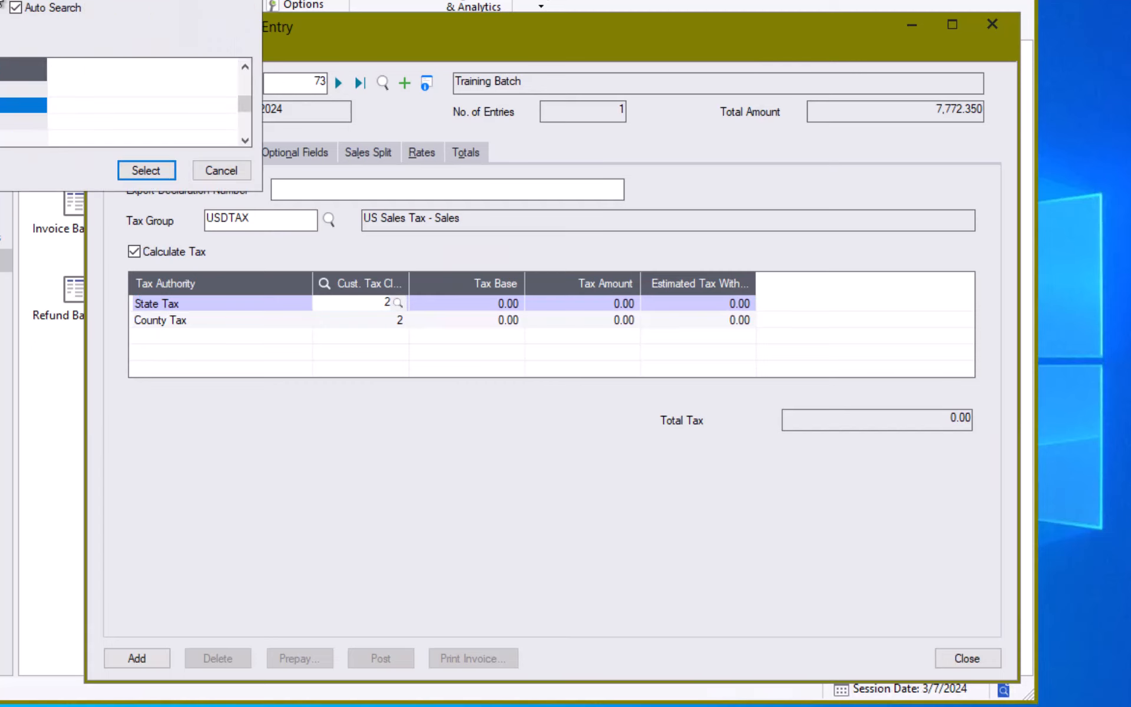
{"action": "left_click_drag", "start_coordinate": [595, 366], "coordinate": [695, 360]}
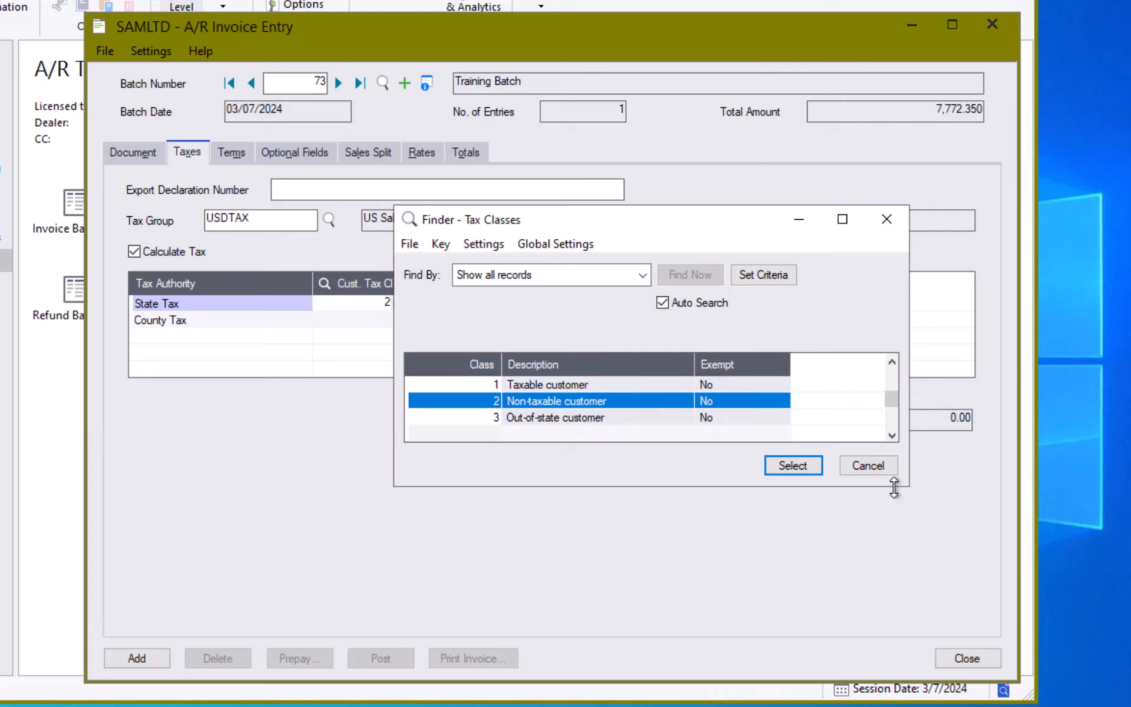
{"action": "left_click", "coordinate": [876, 470]}
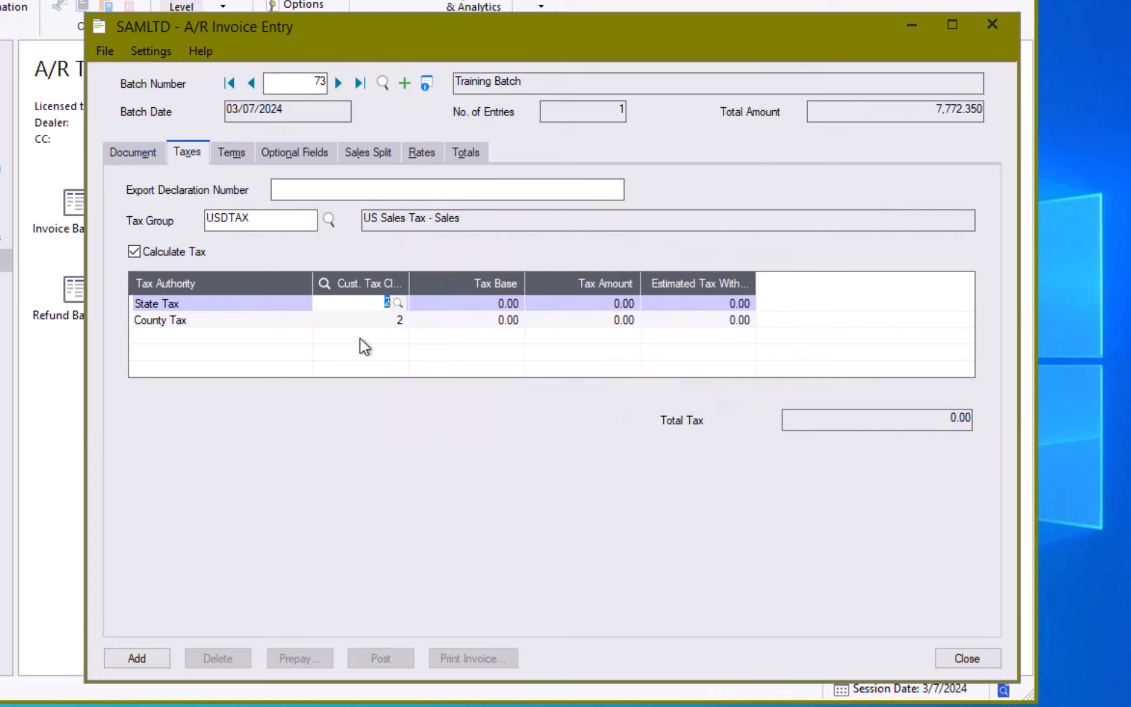
- Check the invoice's document date and set its terms code to 2N30
{"action": "left_click", "coordinate": [154, 153]}
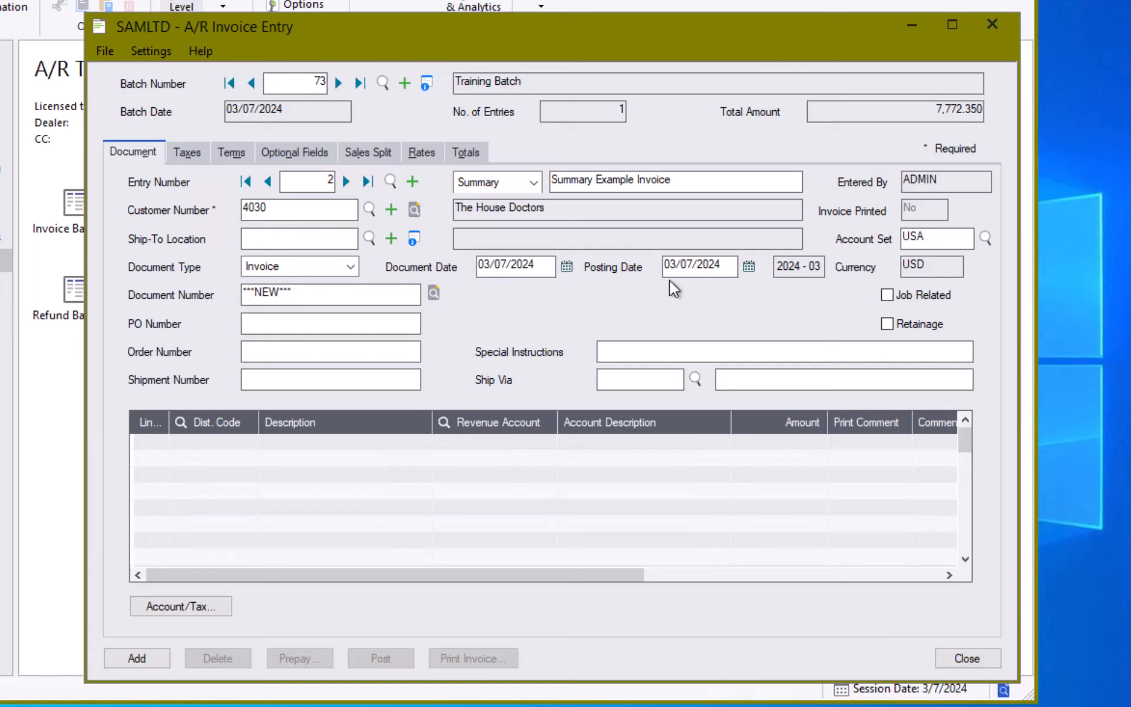
{"action": "left_click", "coordinate": [230, 154]}
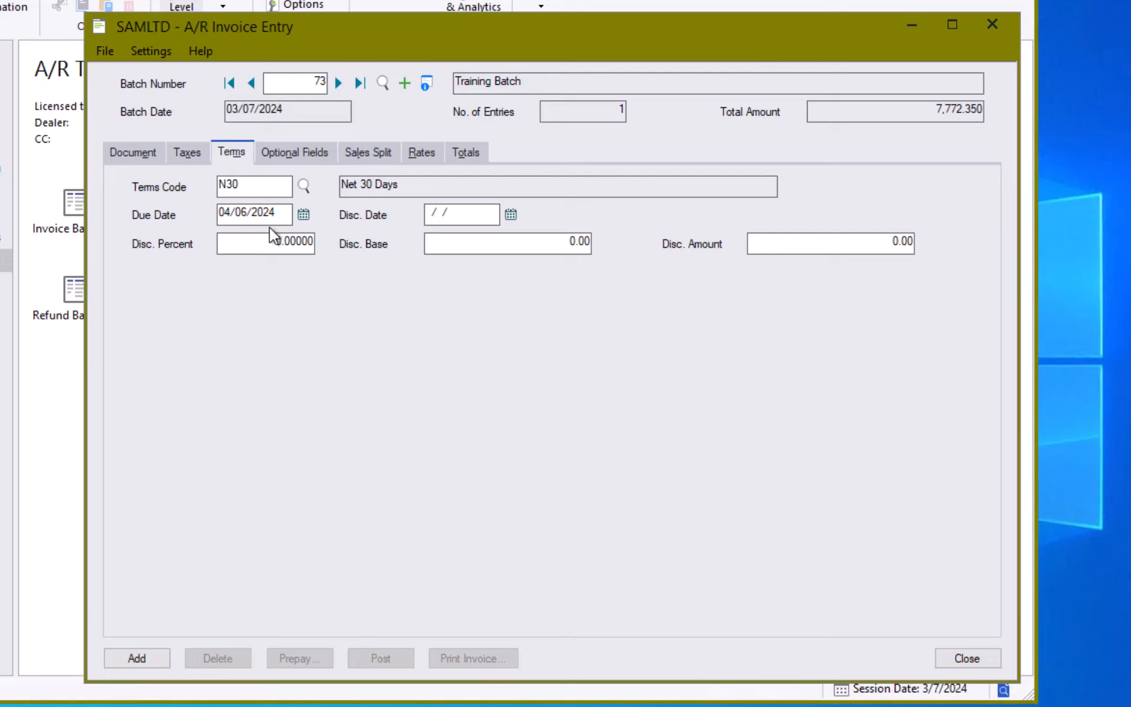
{"action": "left_click", "coordinate": [304, 186]}
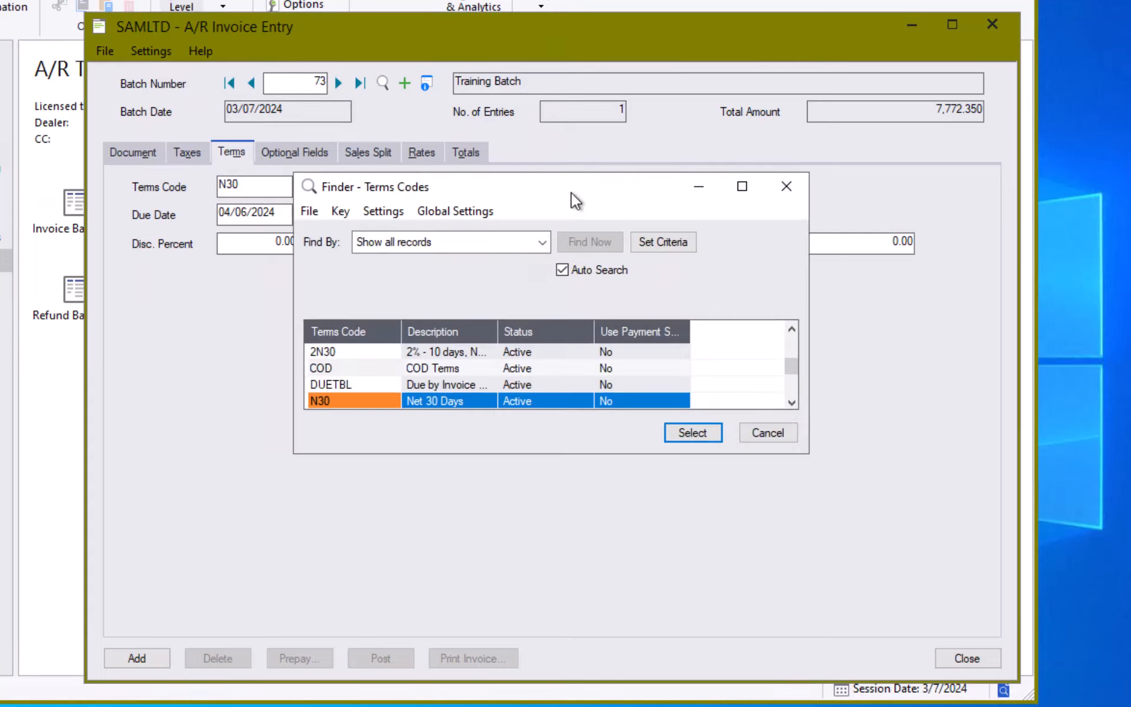
{"action": "left_click", "coordinate": [483, 351]}
{"action": "left_click", "coordinate": [678, 433]}
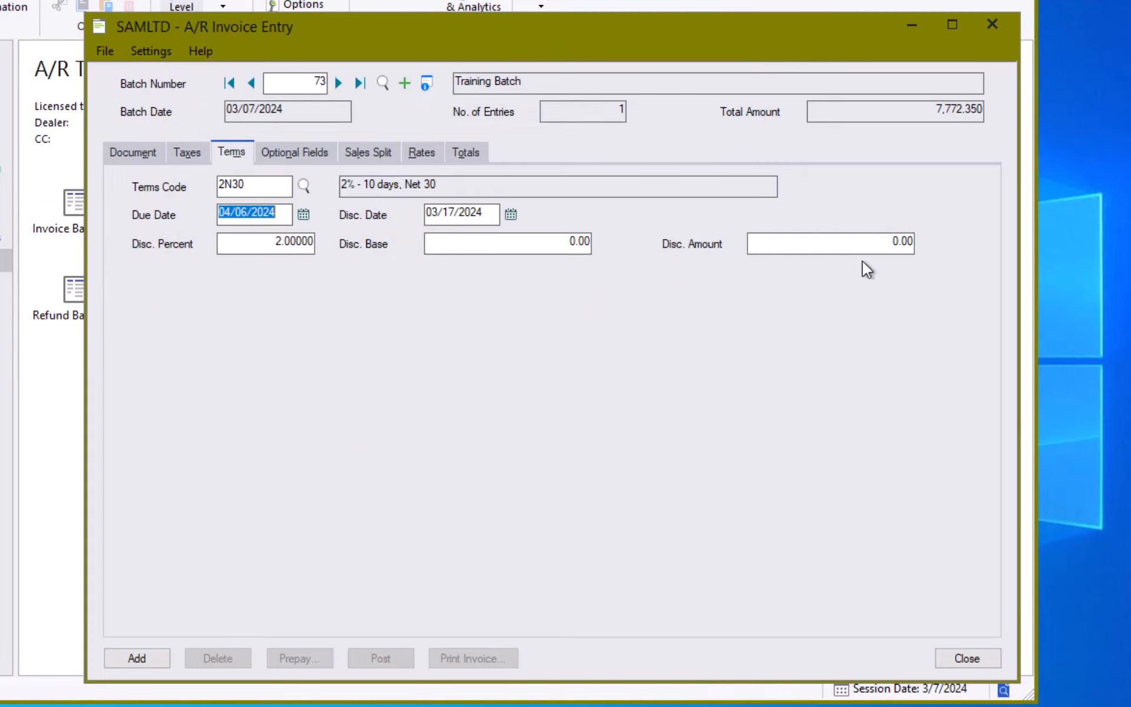
- Start the first detail line and browse the revenue account list down to the sales accounts, without selecting one
{"action": "left_click", "coordinate": [146, 154]}
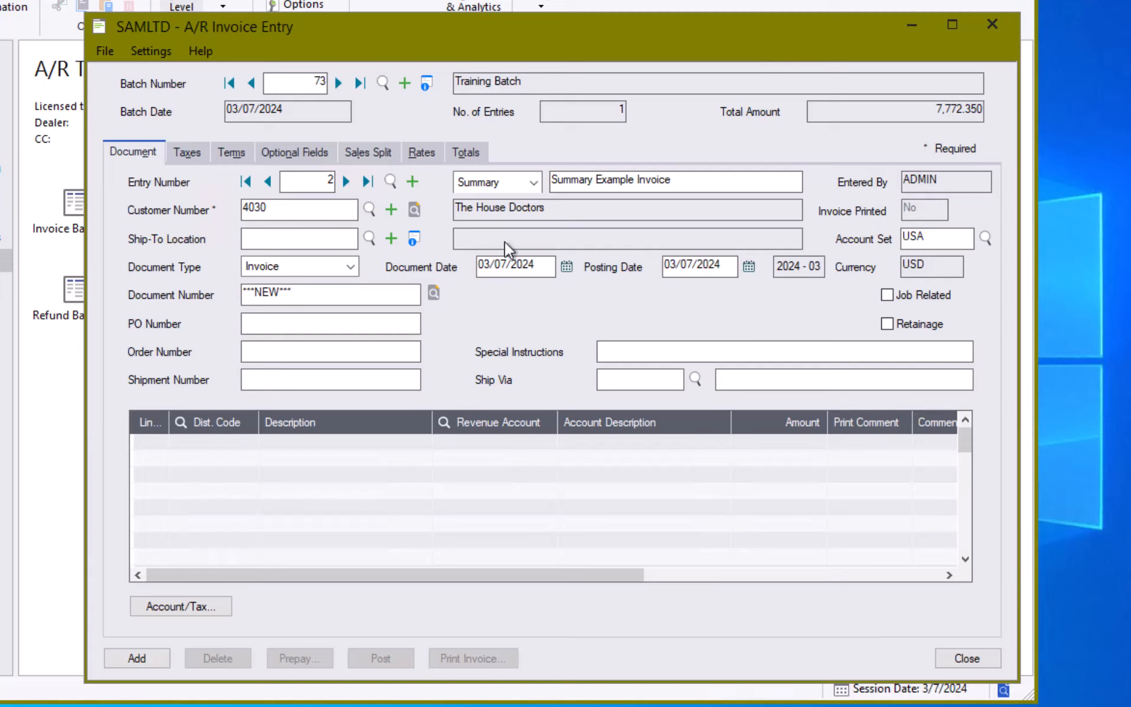
{"action": "left_click", "coordinate": [486, 442]}
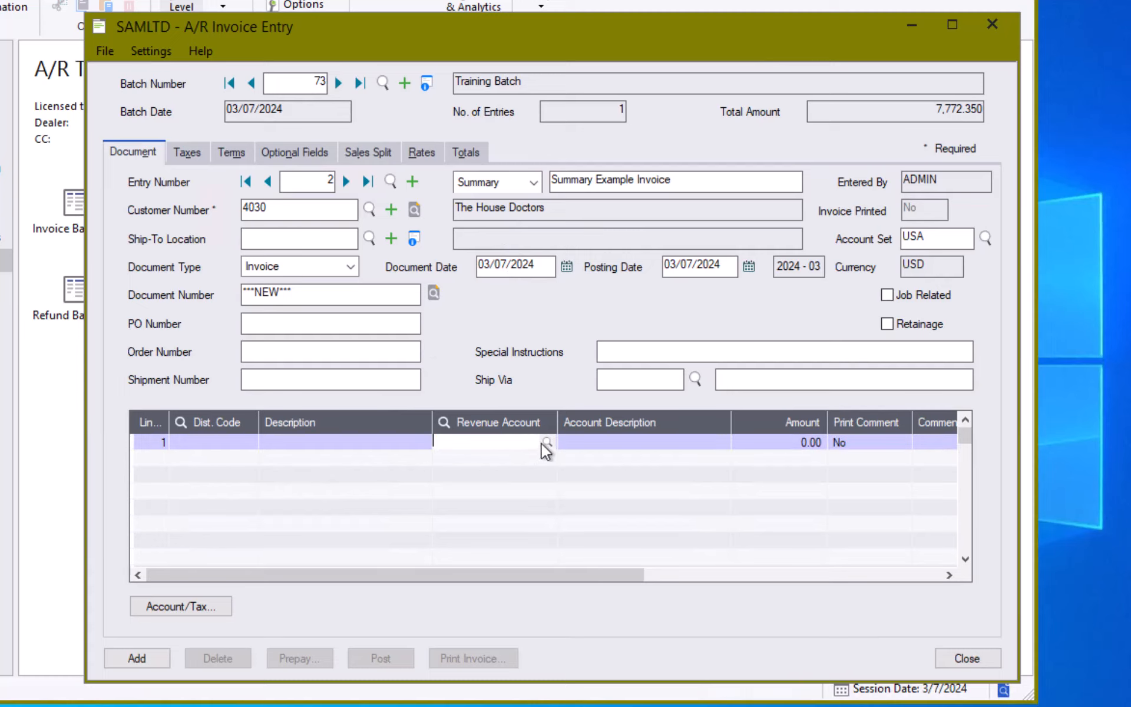
{"action": "left_click", "coordinate": [546, 441]}
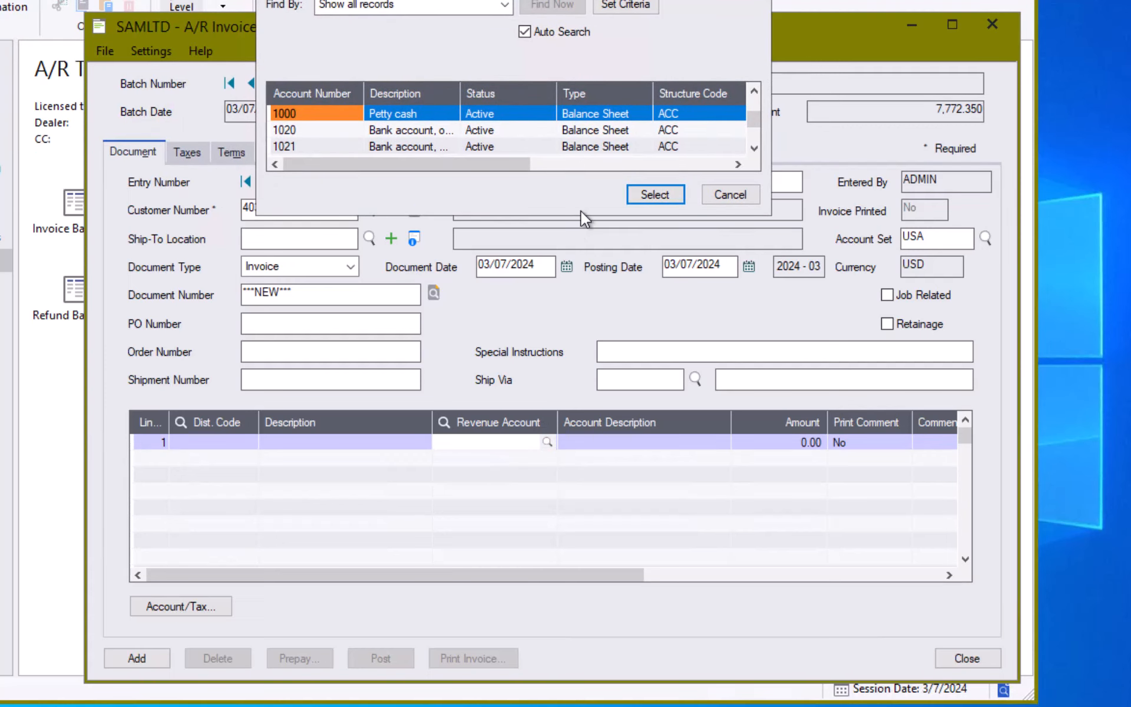
{"action": "left_click_drag", "start_coordinate": [582, 215], "coordinate": [565, 694]}
{"action": "key", "text": "Down"}
{"action": "key", "text": "Down"}
{"action": "key", "text": "Down"}
{"action": "key", "text": "Down"}
{"action": "key", "text": "Down"}
{"action": "key", "text": "Down"}
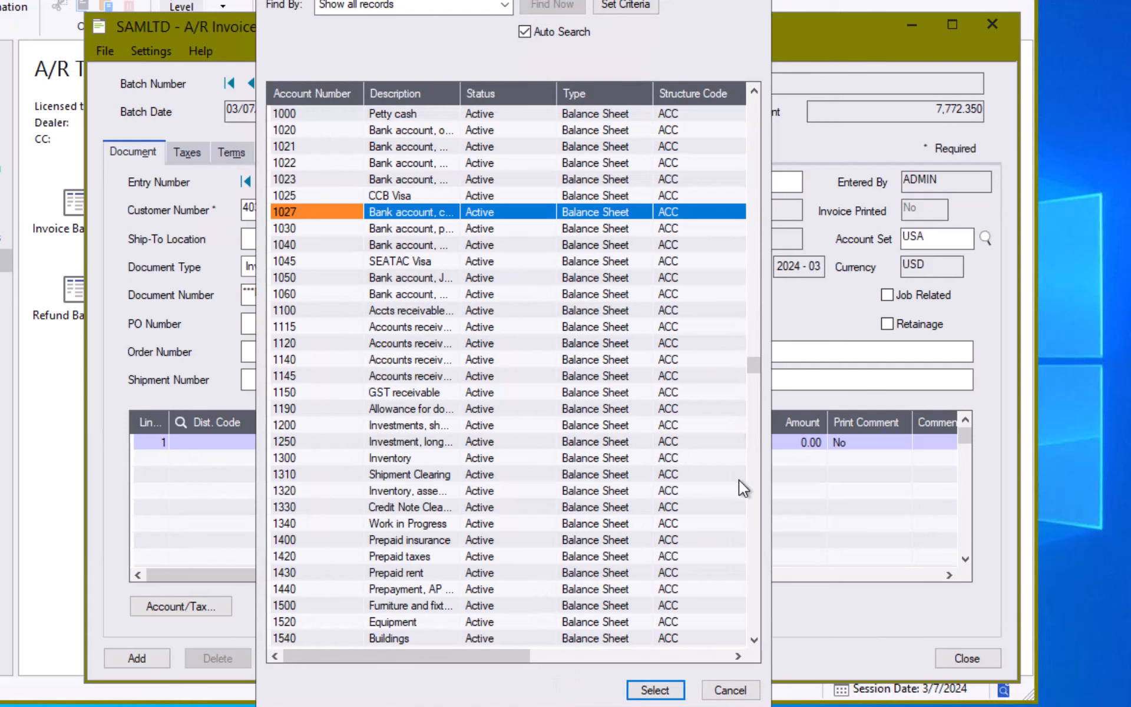
{"action": "key", "text": "Page_Down"}
{"action": "key", "text": "Page_Down"}
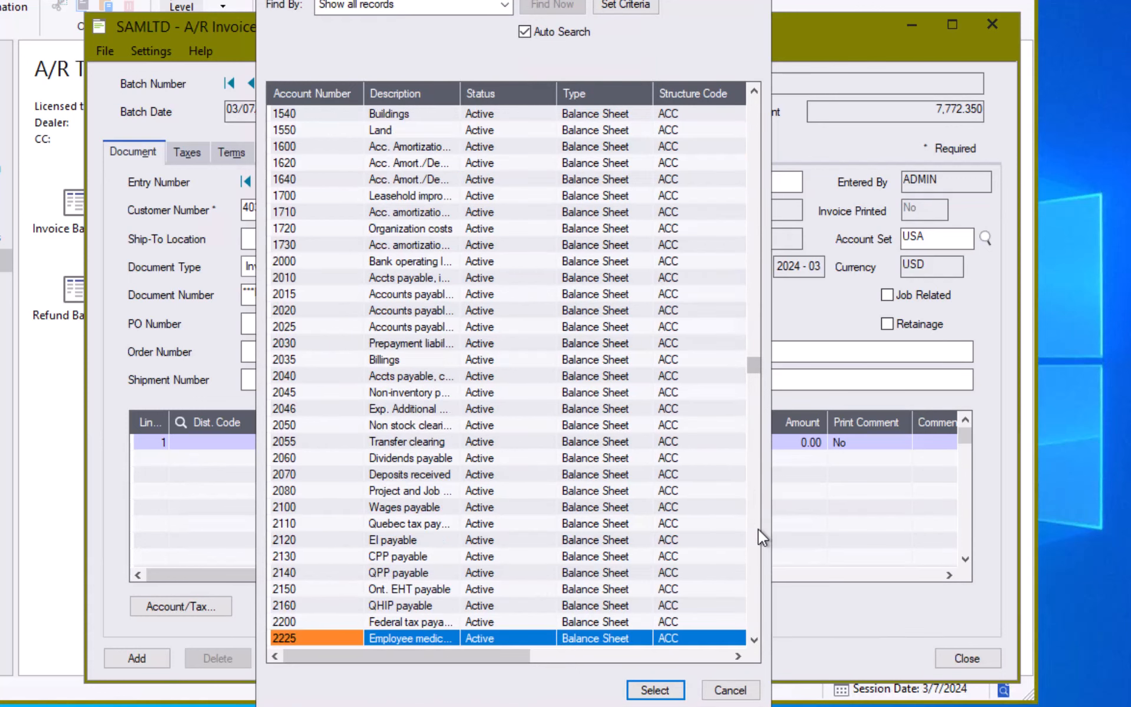
{"action": "key", "text": "Page_Down"}
{"action": "key", "text": "Page_Down"}
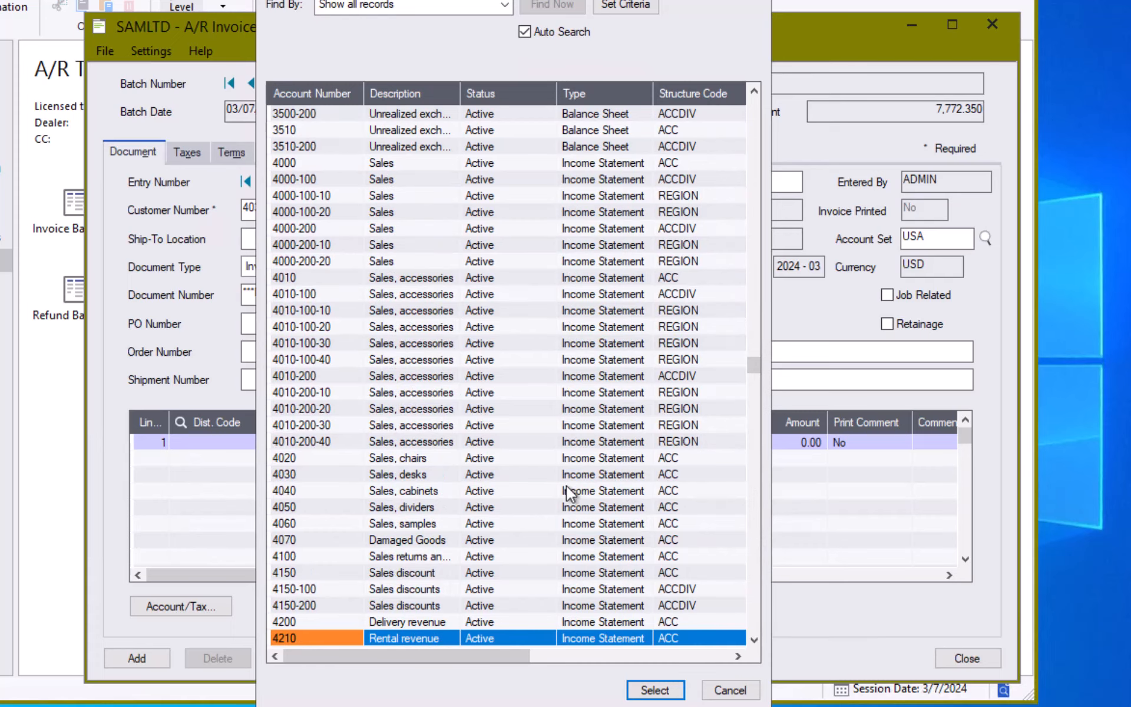
{"action": "left_click", "coordinate": [725, 689]}
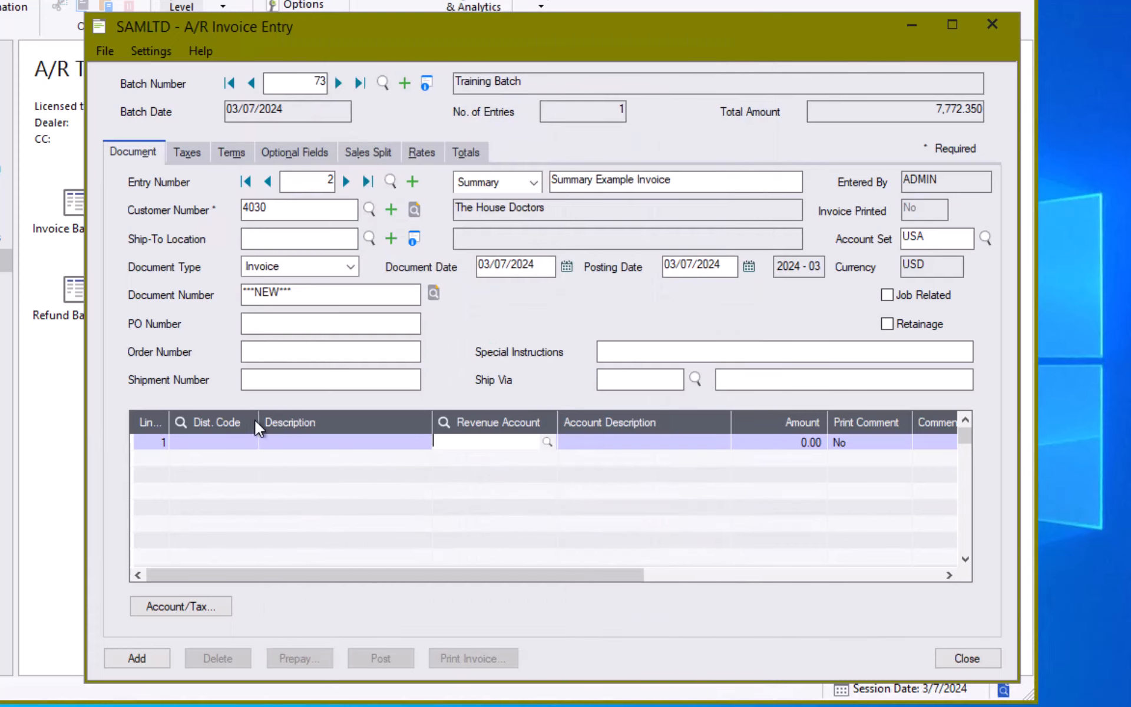
- Assign the RACCSN distribution code (Retail Sales - Northern) to detail line 1, widening the code list's description column to read it
{"action": "left_click", "coordinate": [249, 442]}
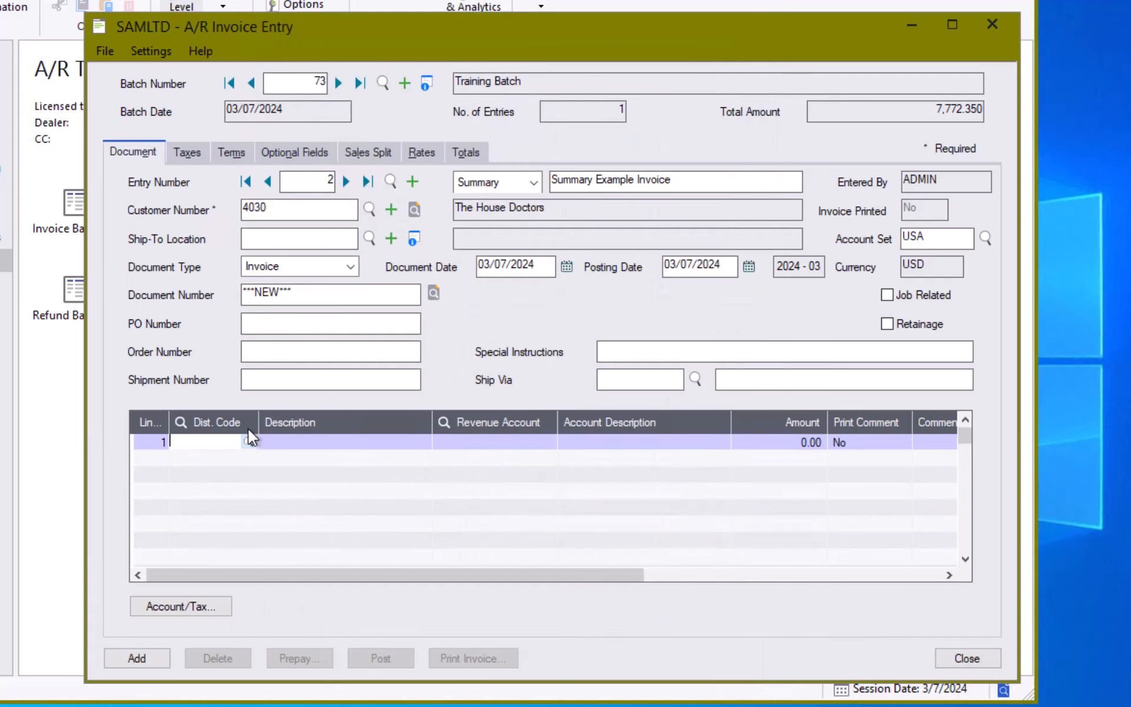
{"action": "left_click", "coordinate": [248, 442]}
{"action": "left_click_drag", "start_coordinate": [90, 0], "coordinate": [566, 21]}
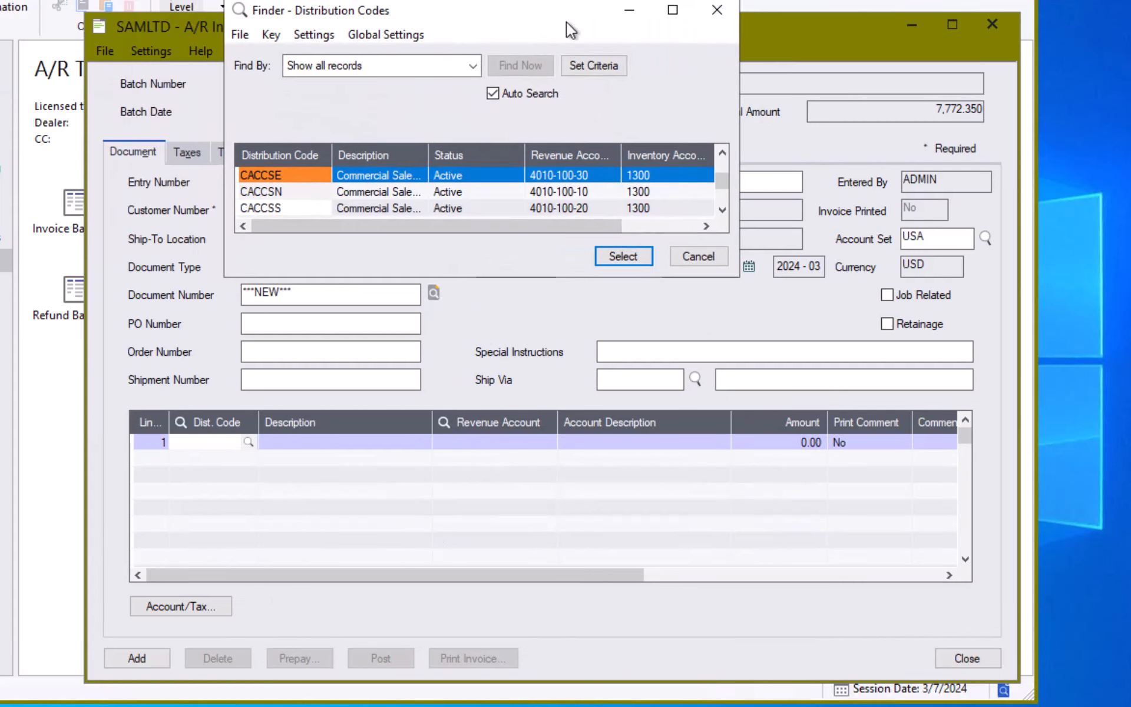
{"action": "left_click_drag", "start_coordinate": [739, 281], "coordinate": [1078, 706]}
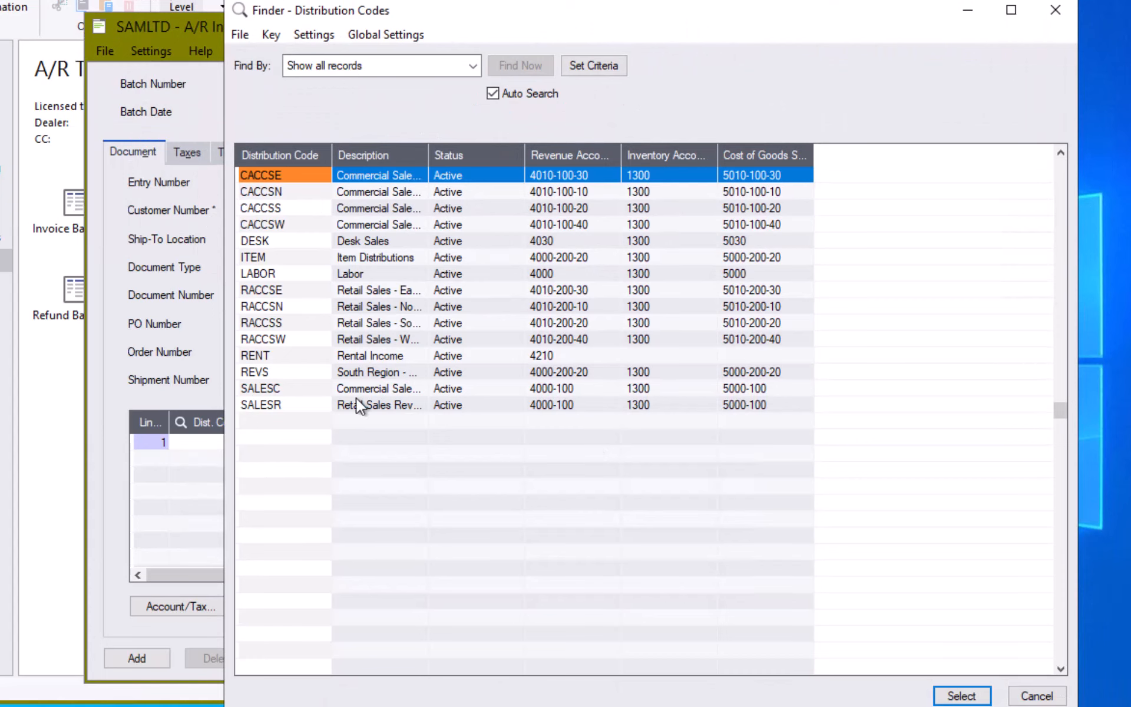
{"action": "left_click", "coordinate": [376, 354]}
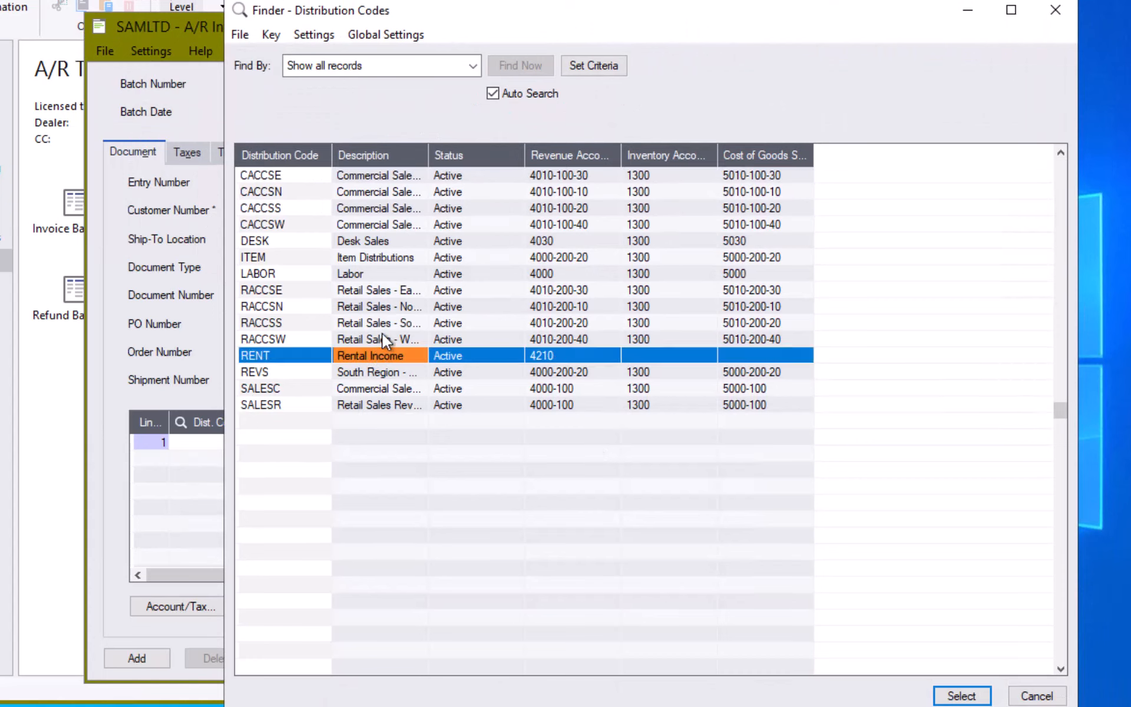
{"action": "left_click_drag", "start_coordinate": [429, 154], "coordinate": [534, 156]}
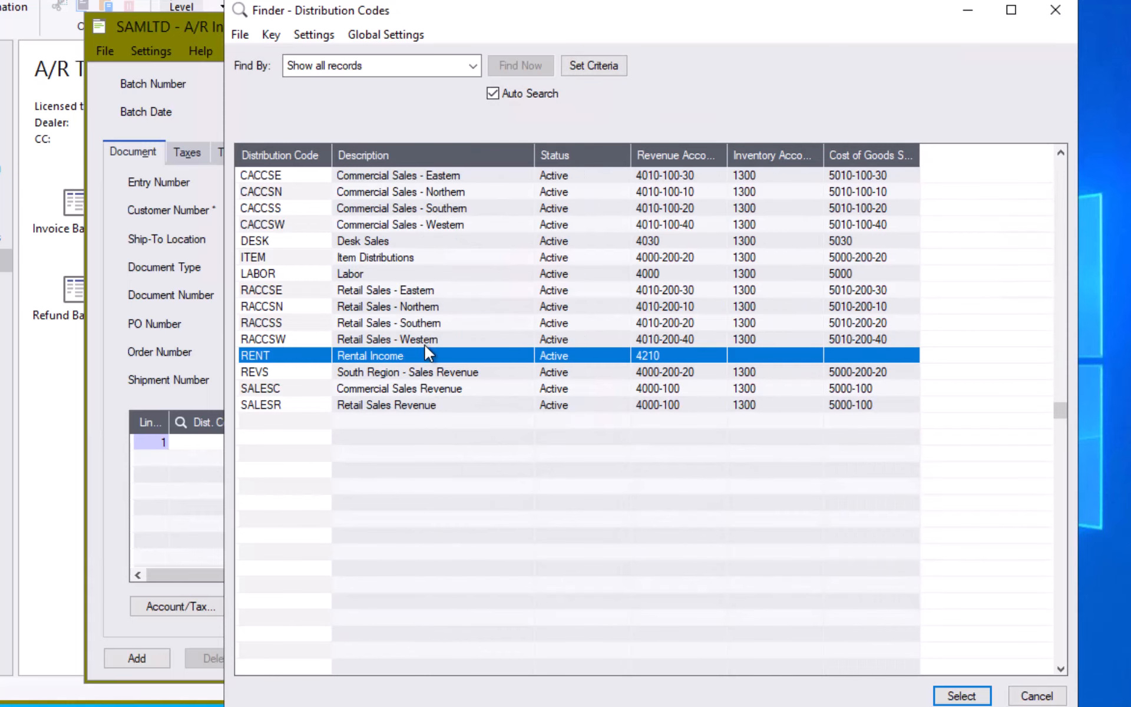
{"action": "left_click", "coordinate": [384, 307]}
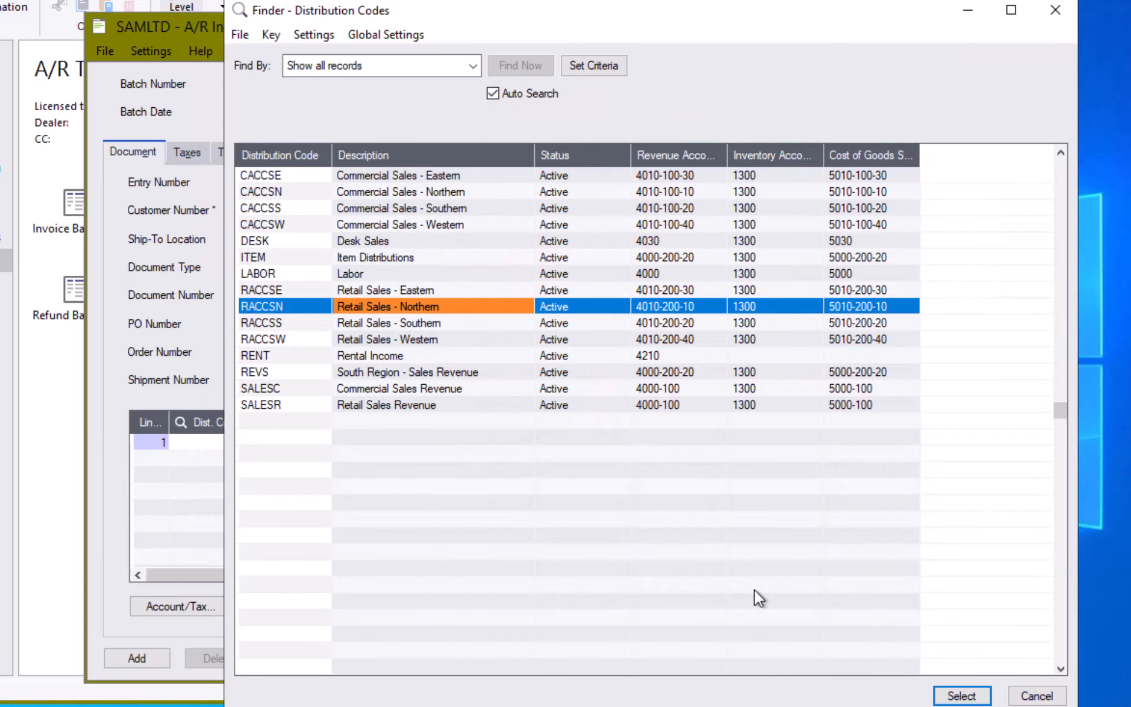
{"action": "left_click", "coordinate": [954, 688]}
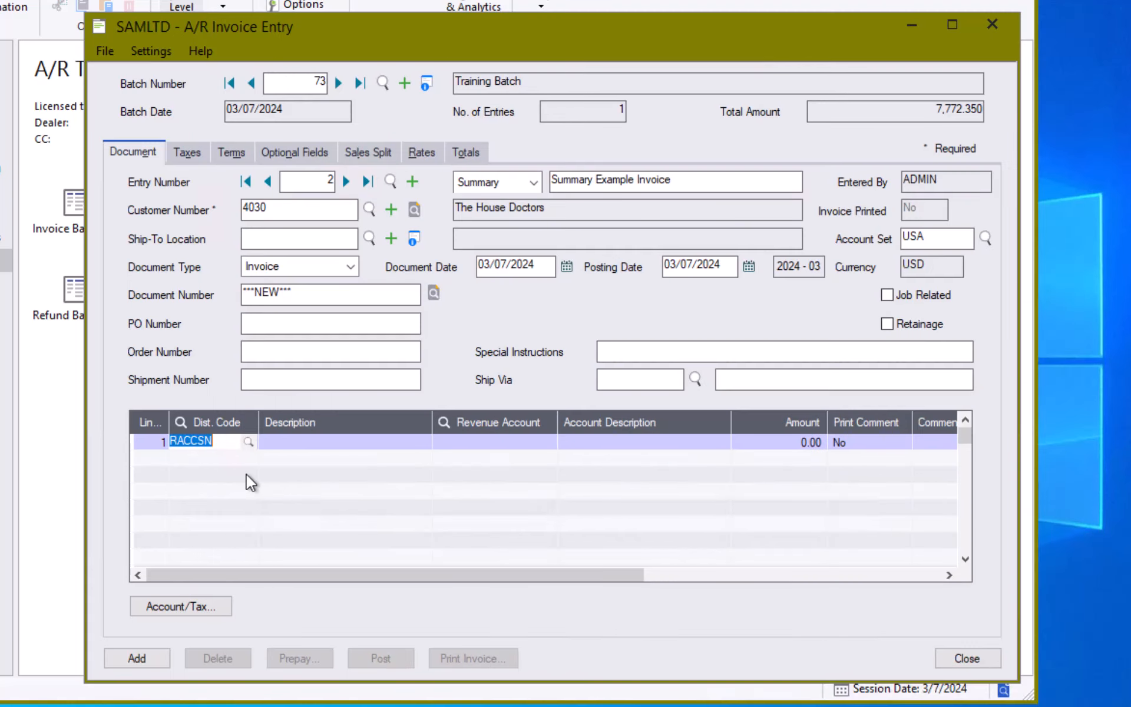
{"action": "key", "text": "Tab"}
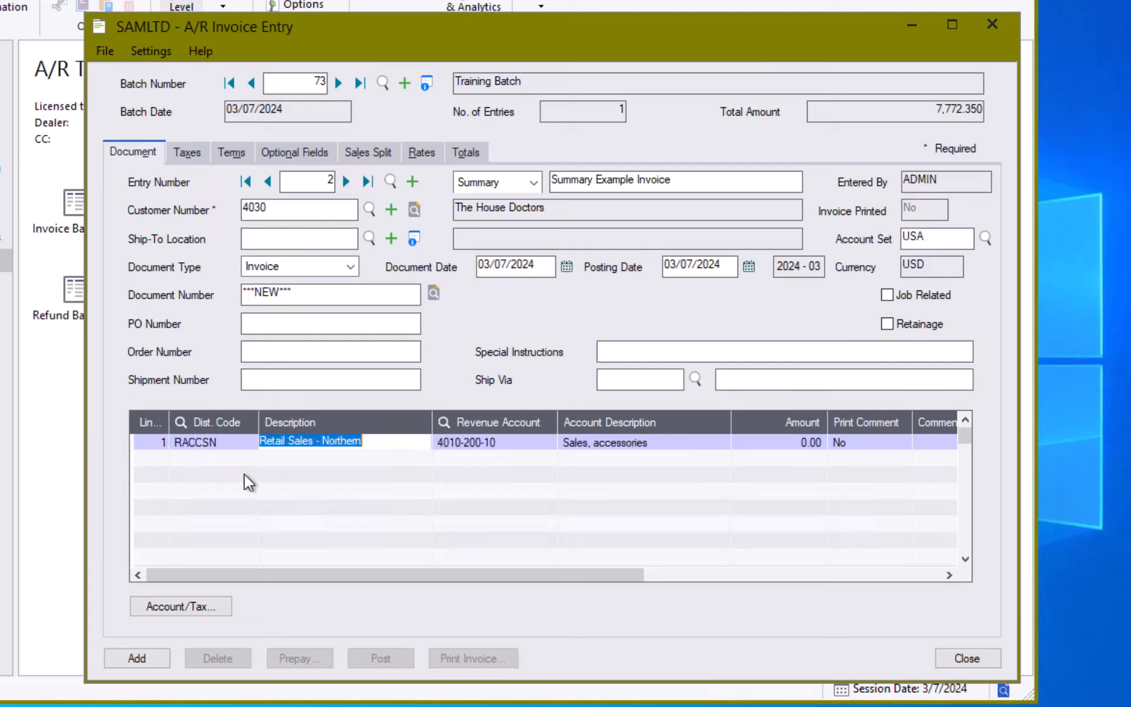
- Keep the default description and revenue account for line 1 and set its amount to 5,000.00
{"action": "key", "text": "Tab"}
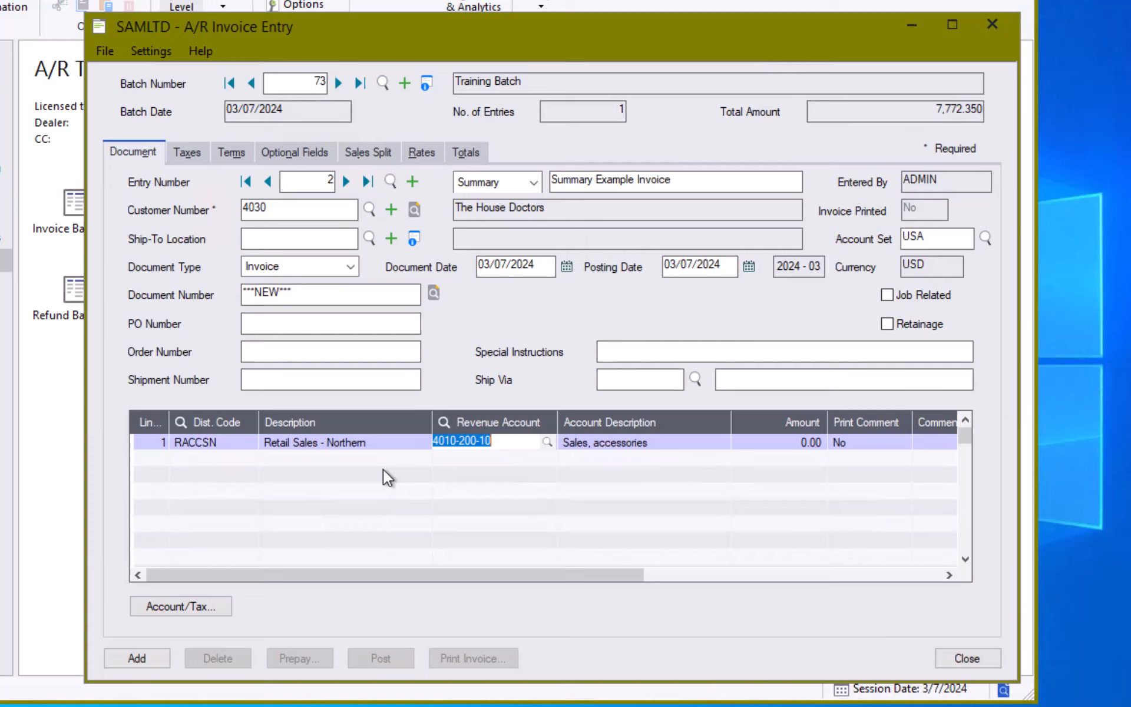
{"action": "key", "text": "Tab"}
{"action": "key", "text": "Tab"}
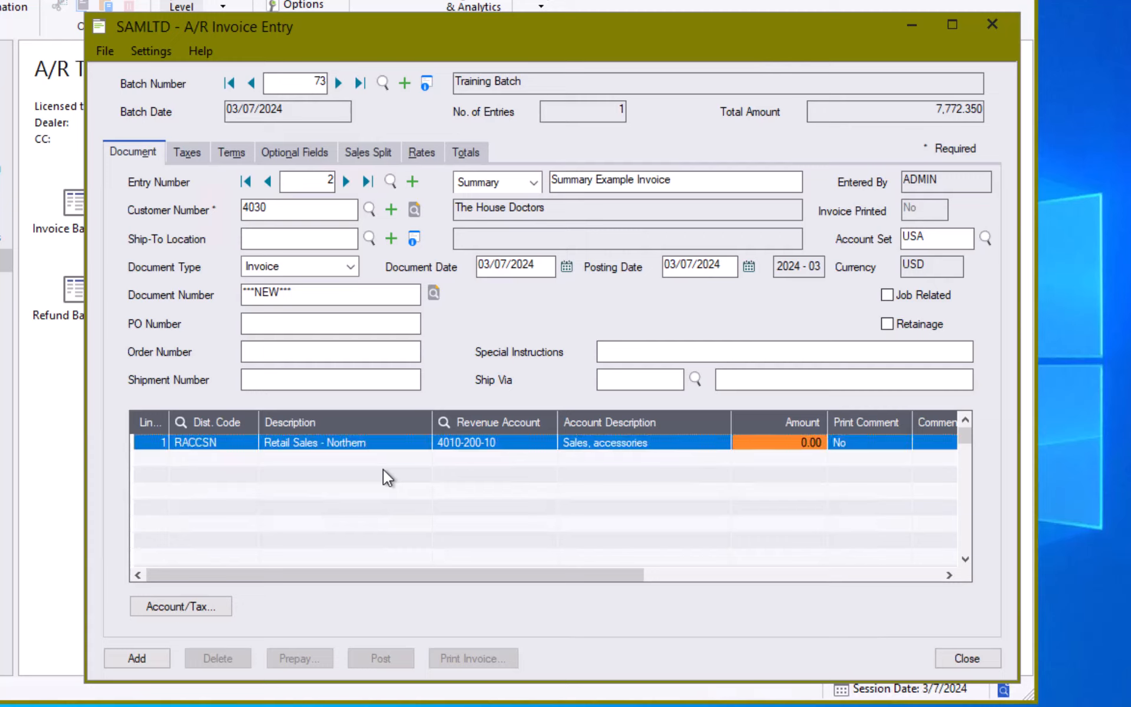
{"action": "type", "text": "5000"}
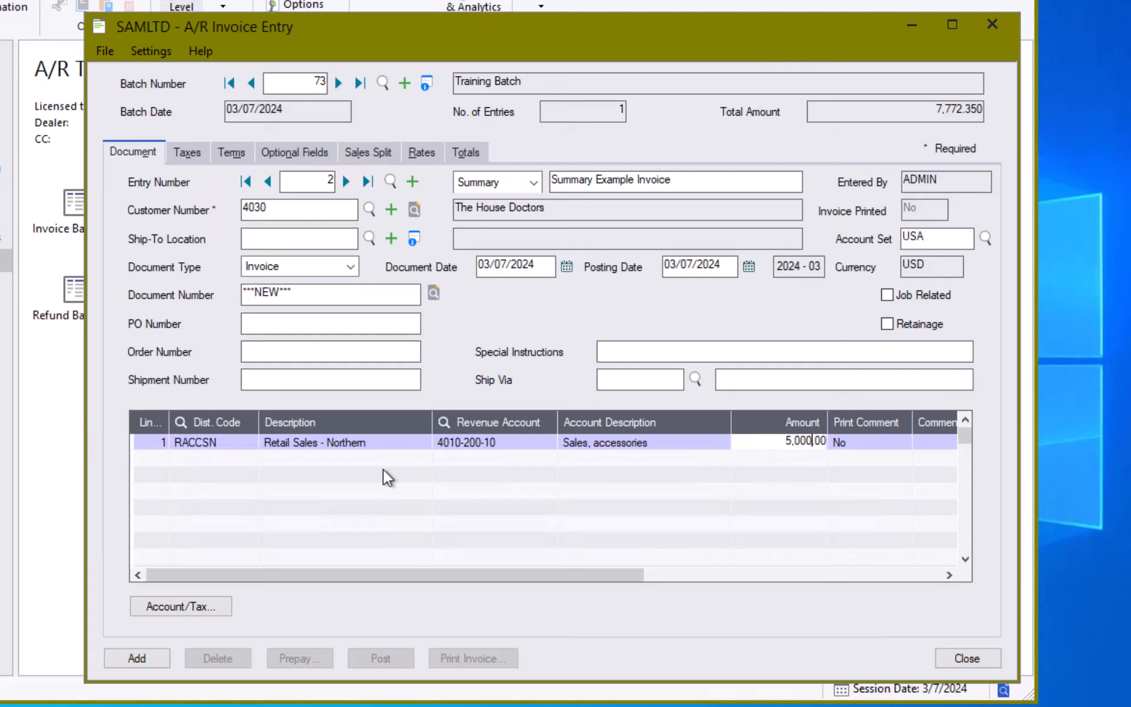
{"action": "key", "text": "Return"}
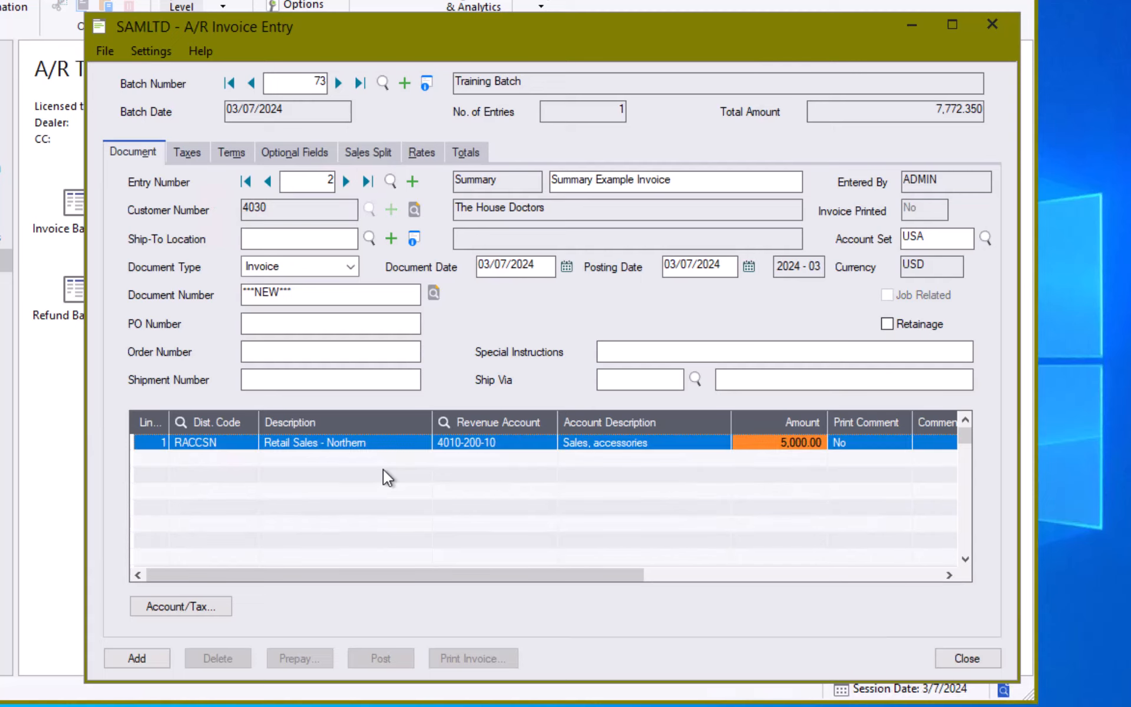
- Through the detail accounts and taxes window, add a second line with distribution code CACCSN and an amount of 2,500.00
{"action": "left_click", "coordinate": [186, 606]}
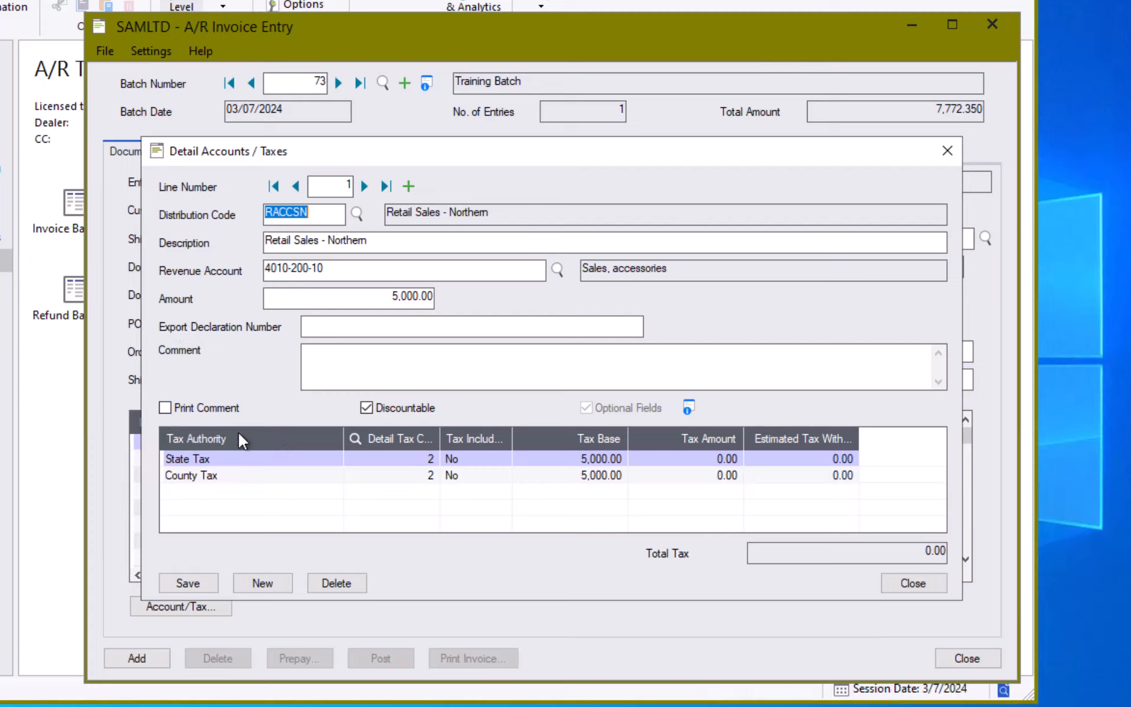
{"action": "left_click", "coordinate": [345, 266]}
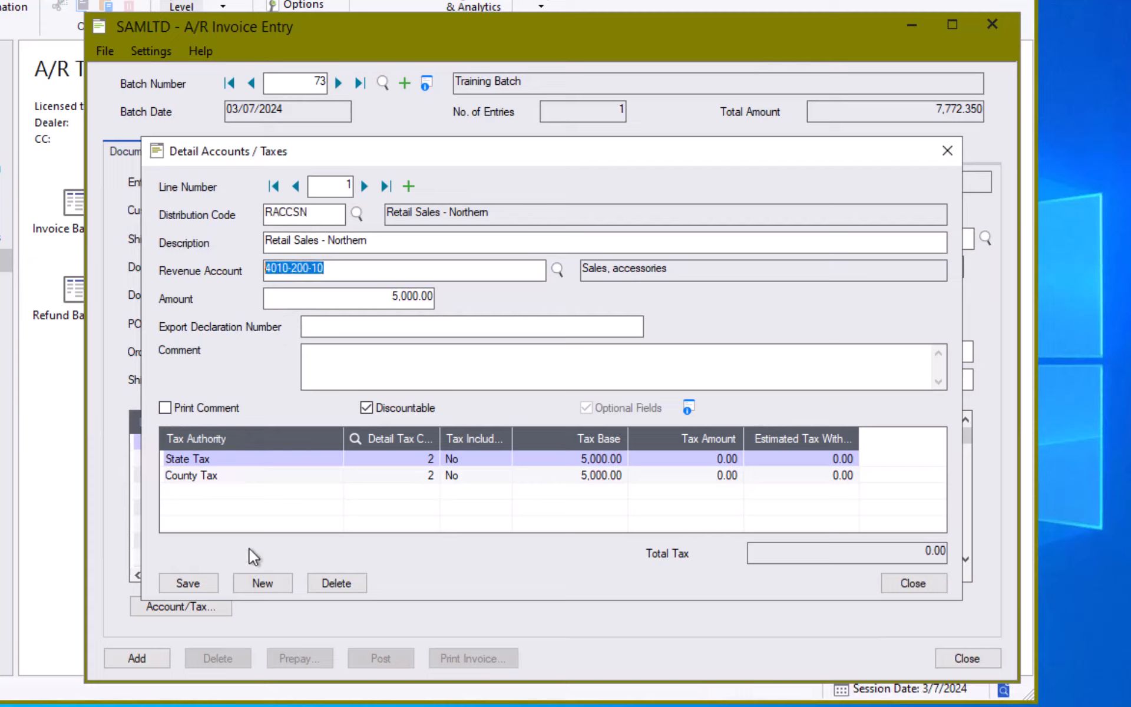
{"action": "left_click", "coordinate": [407, 186]}
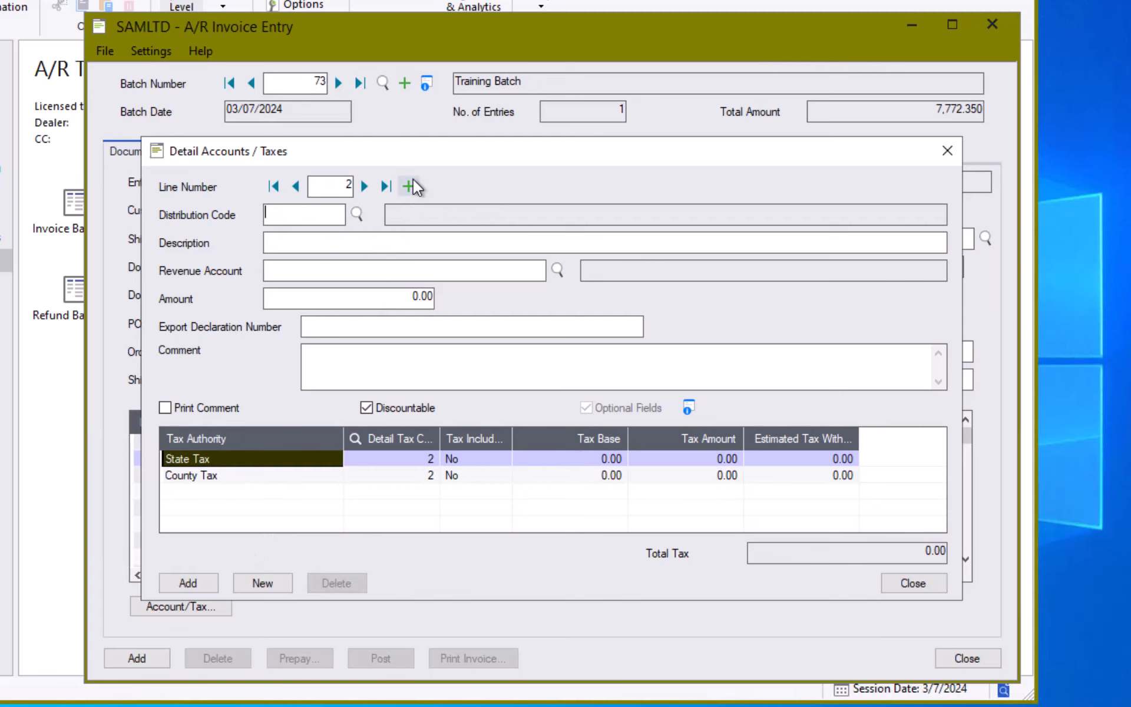
{"action": "left_click", "coordinate": [357, 213]}
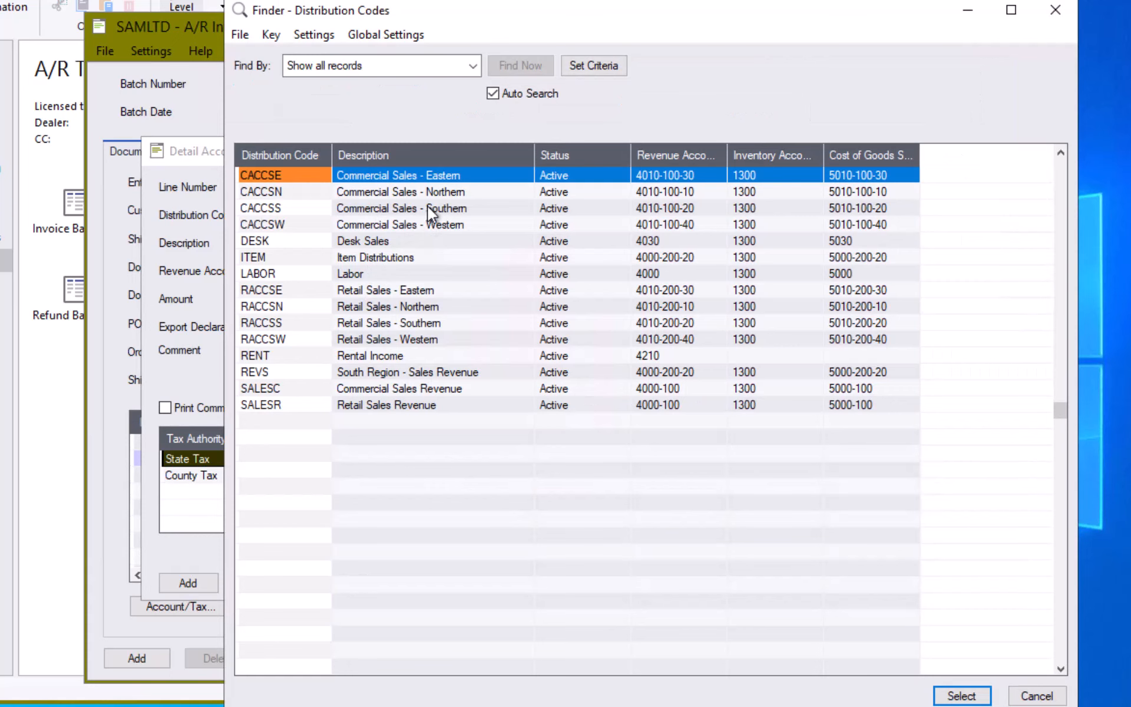
{"action": "double_click", "coordinate": [441, 193]}
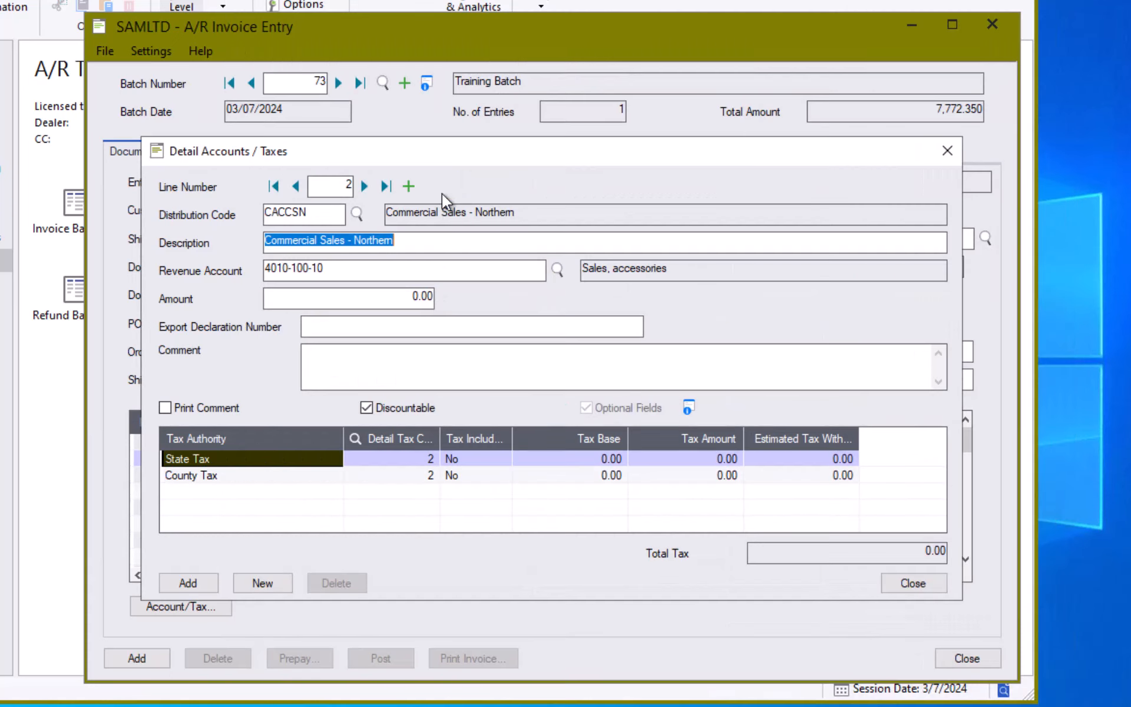
{"action": "left_click", "coordinate": [404, 301]}
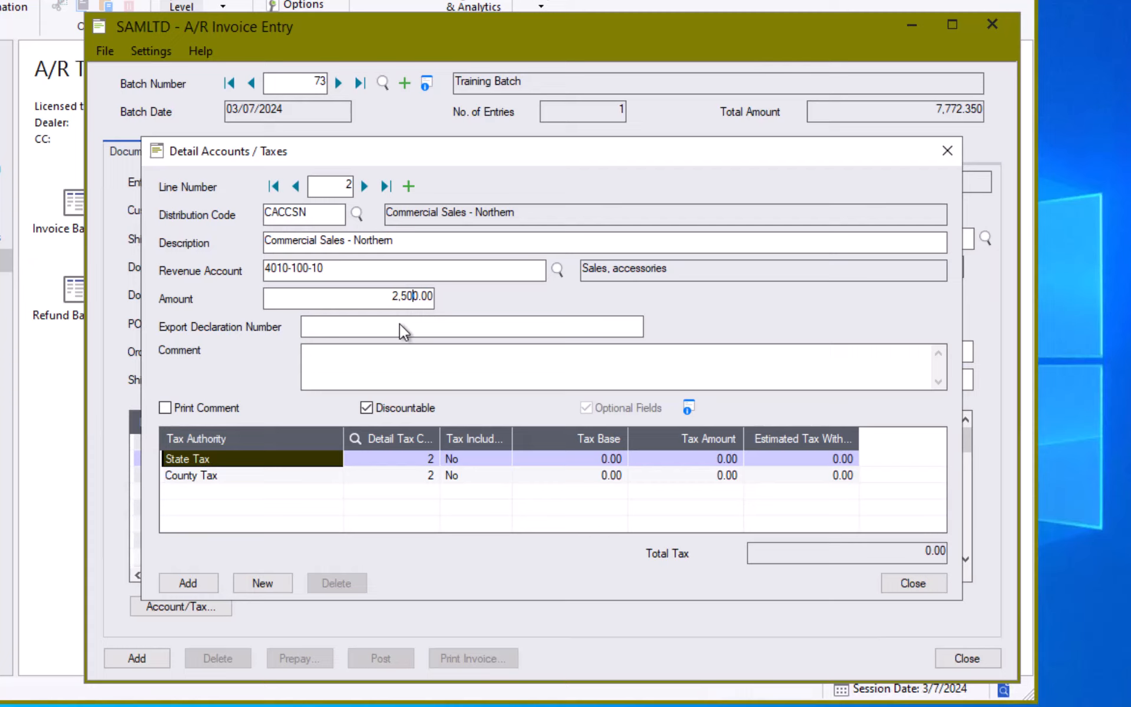
{"action": "left_click", "coordinate": [166, 584]}
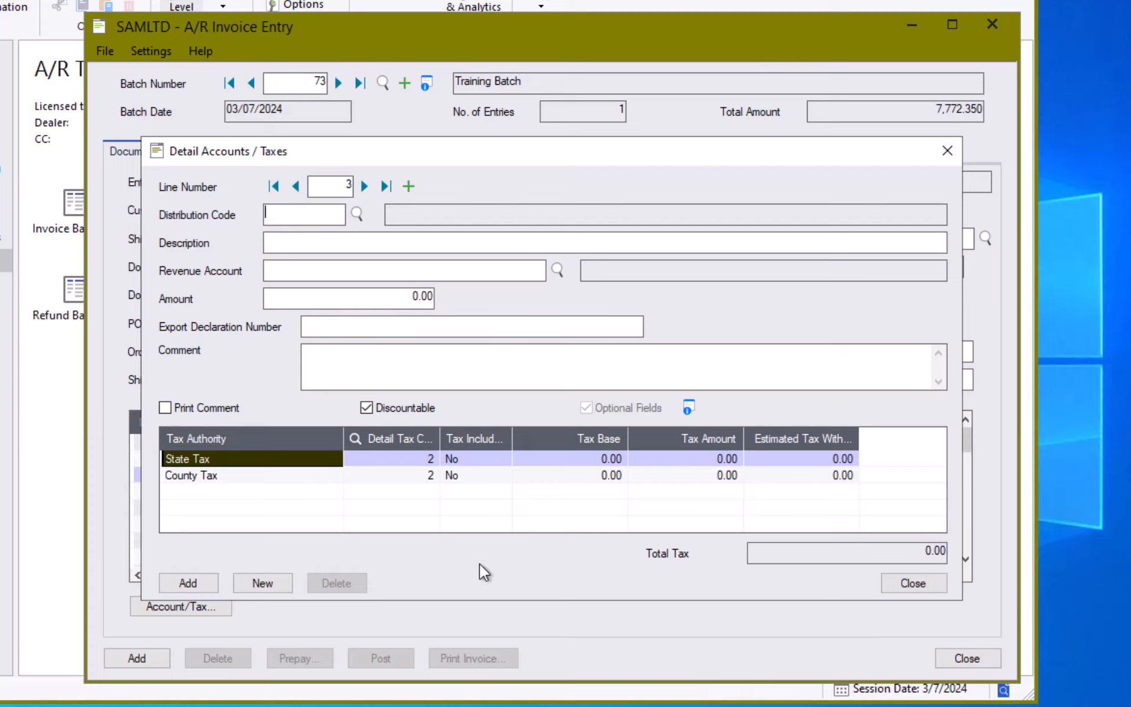
{"action": "left_click", "coordinate": [932, 588]}
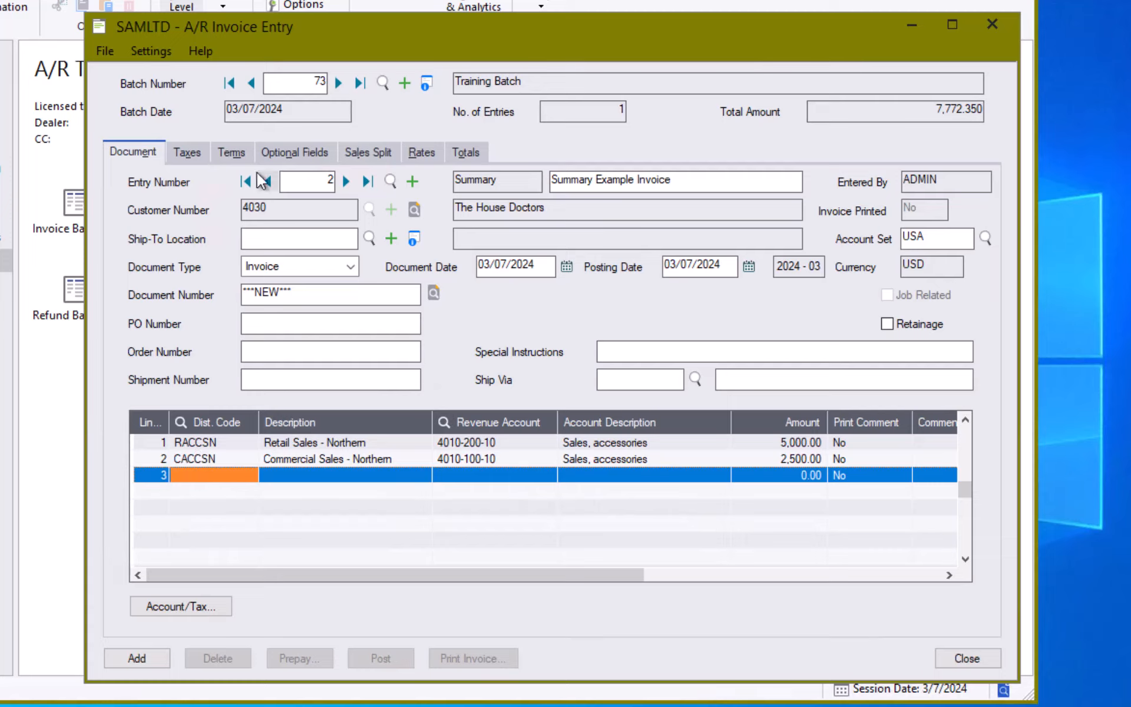
- Review the summary invoice's taxes, terms with discount base and amount, optional fields, sales split, exchange rate and totals
{"action": "left_click", "coordinate": [186, 152]}
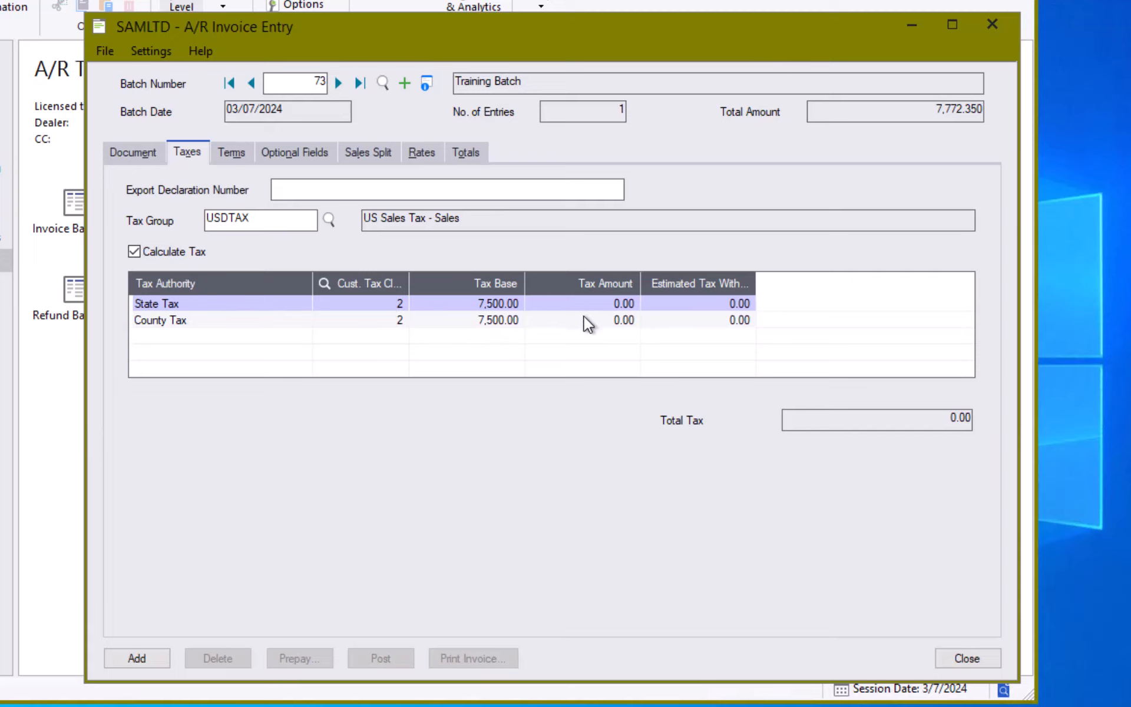
{"action": "left_click", "coordinate": [235, 153]}
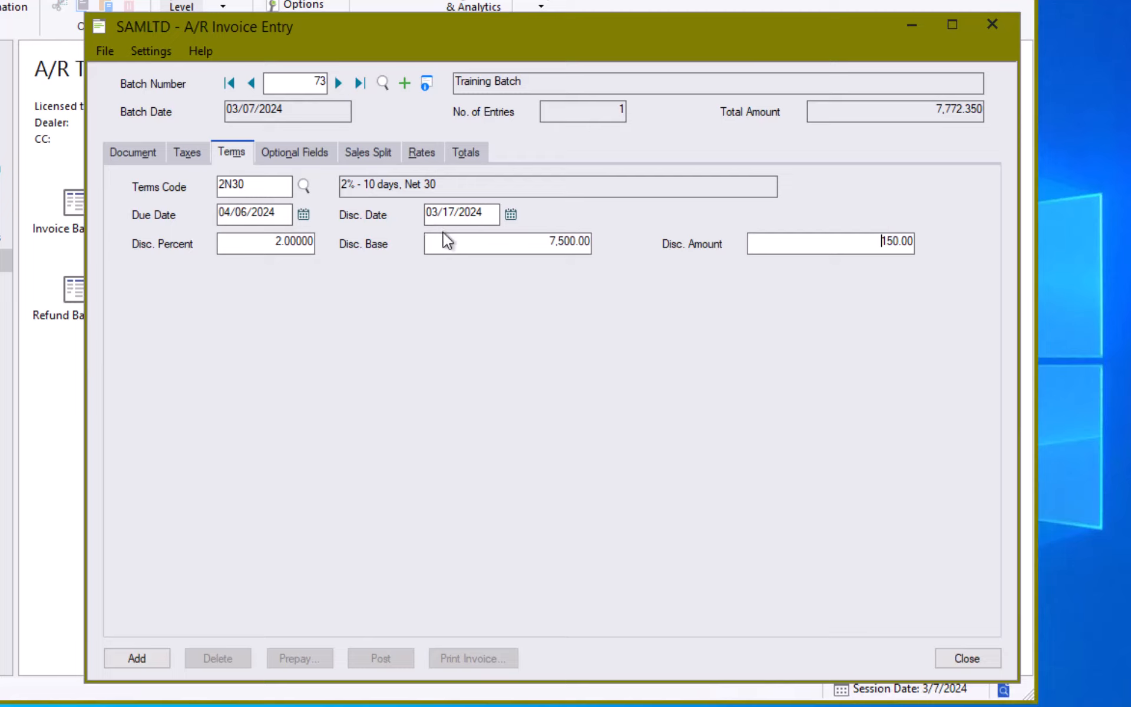
{"action": "left_click_drag", "start_coordinate": [476, 248], "coordinate": [594, 245]}
{"action": "left_click", "coordinate": [801, 247]}
{"action": "left_click", "coordinate": [295, 151]}
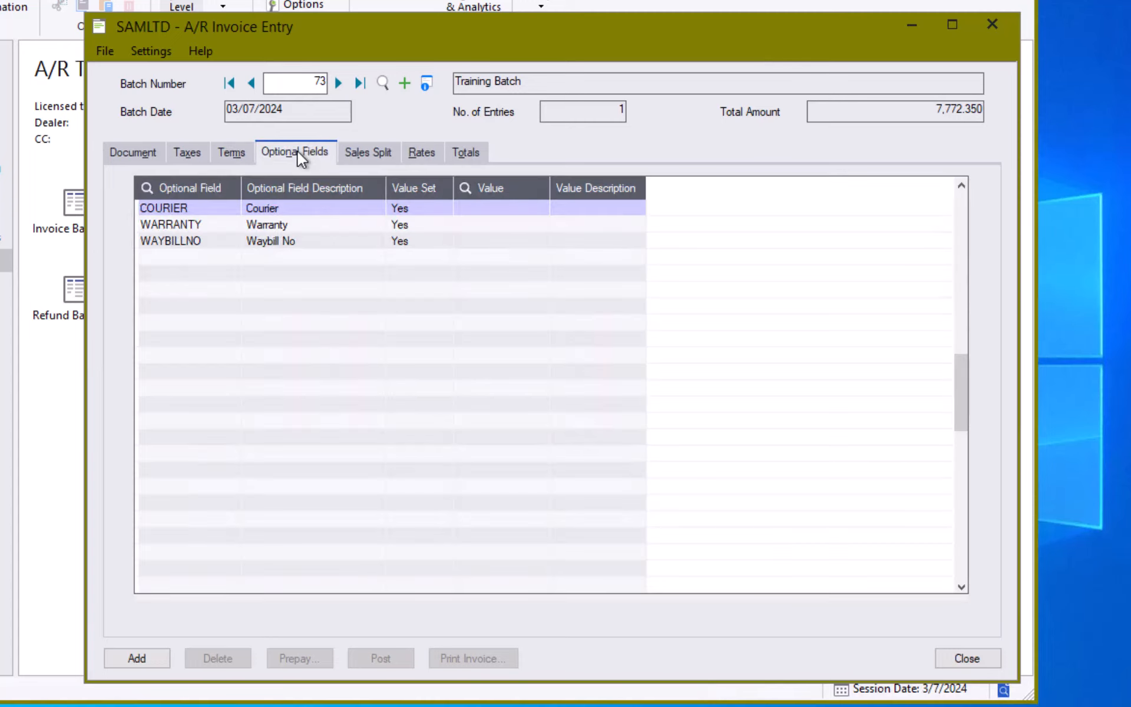
{"action": "left_click", "coordinate": [358, 156]}
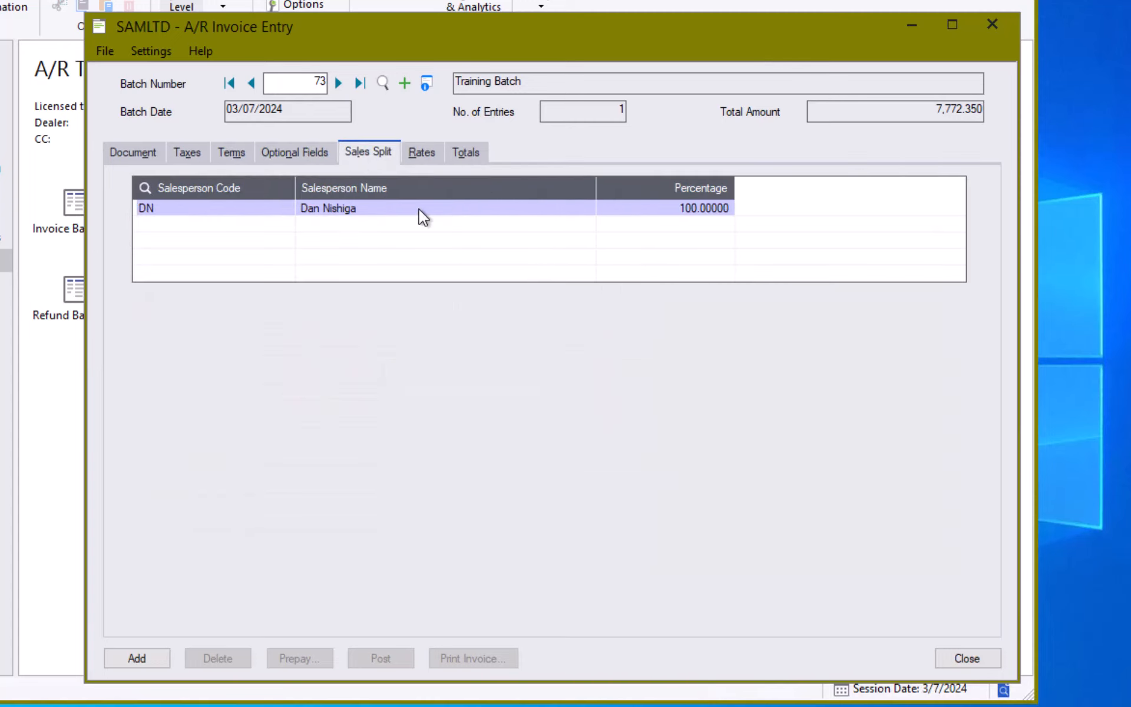
{"action": "left_click", "coordinate": [418, 153]}
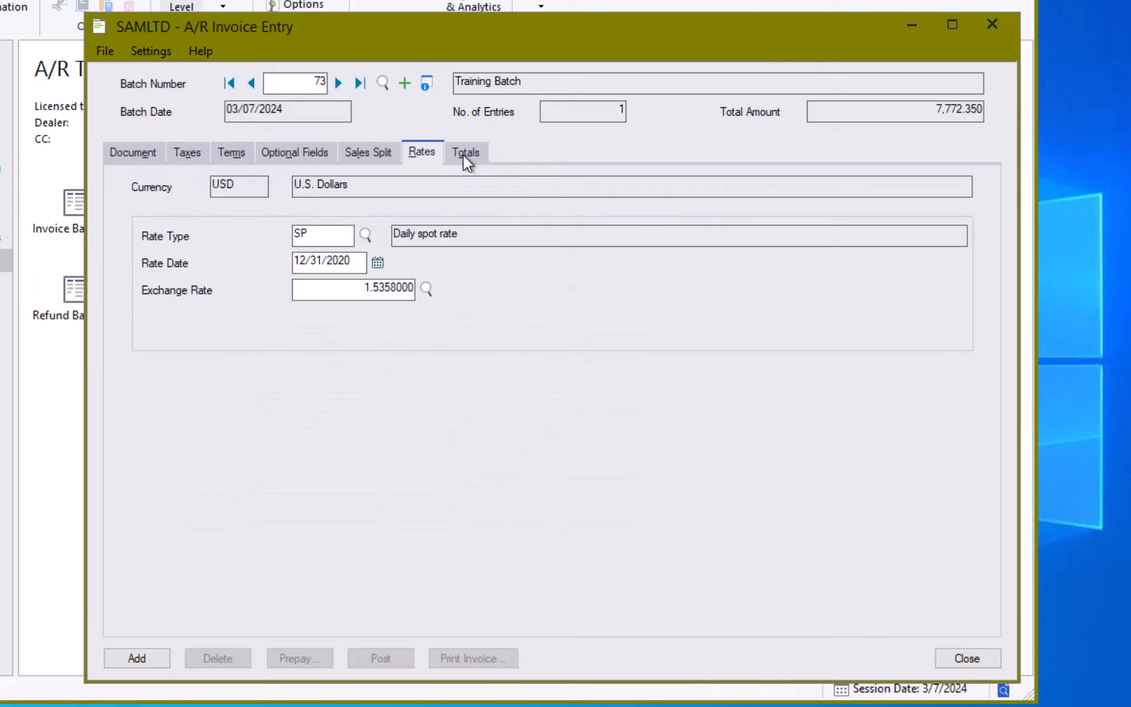
{"action": "left_click", "coordinate": [468, 155]}
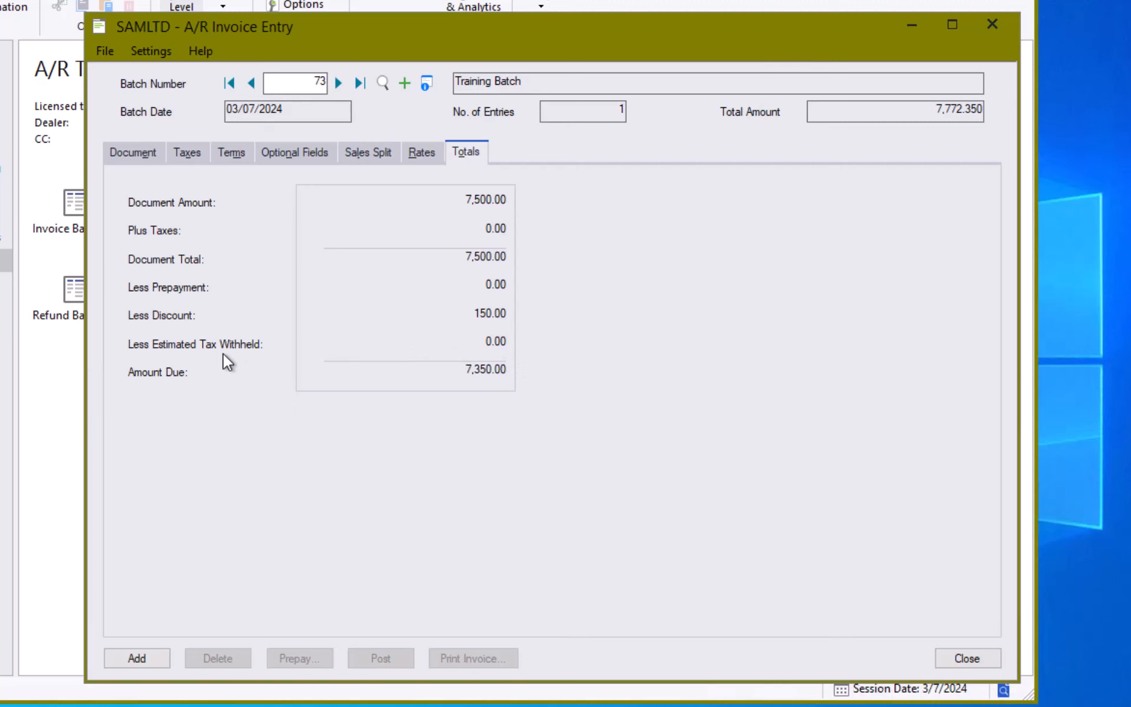
- Return to the document details and add the completed summary invoice to the batch
{"action": "left_click", "coordinate": [155, 154]}
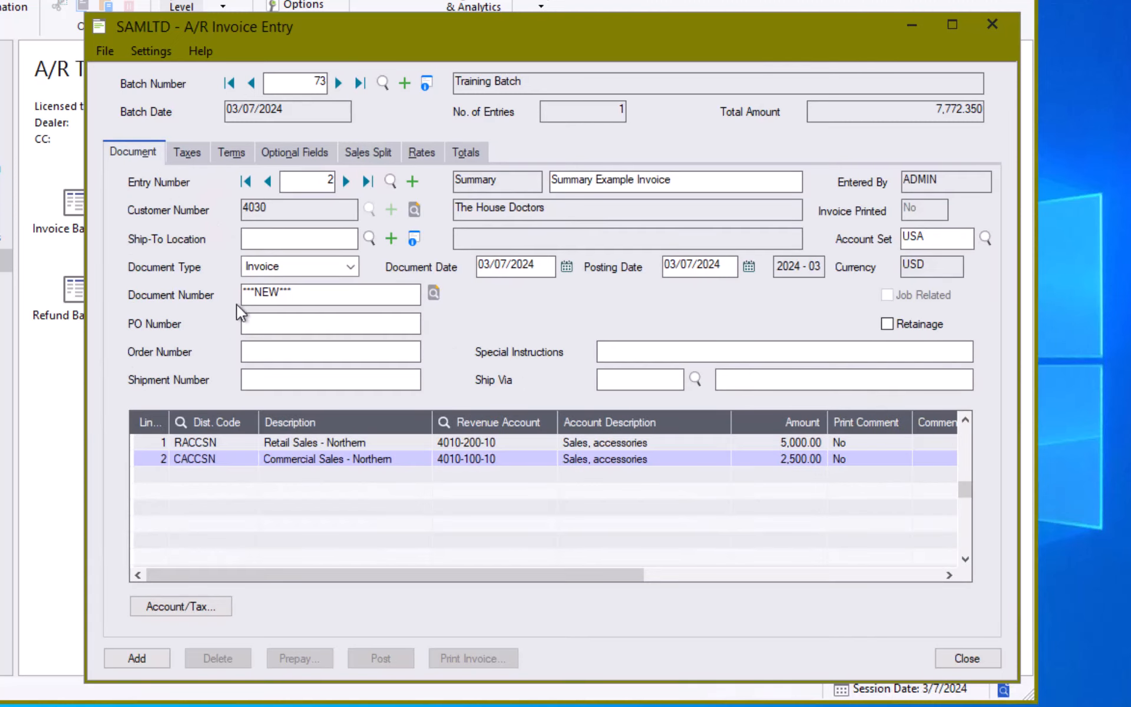
{"action": "left_click", "coordinate": [150, 656]}
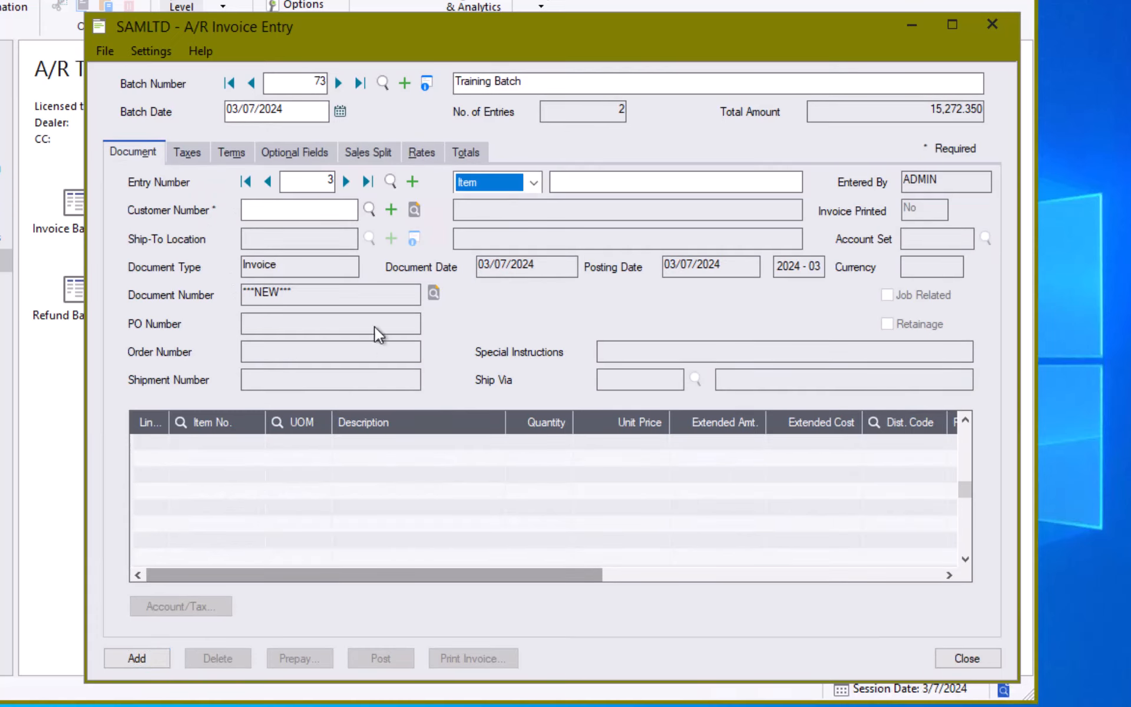
- Make the new entry a Summary type described as "Example Credit Memo" and select the doctor's customer record for it
{"action": "left_click", "coordinate": [533, 182]}
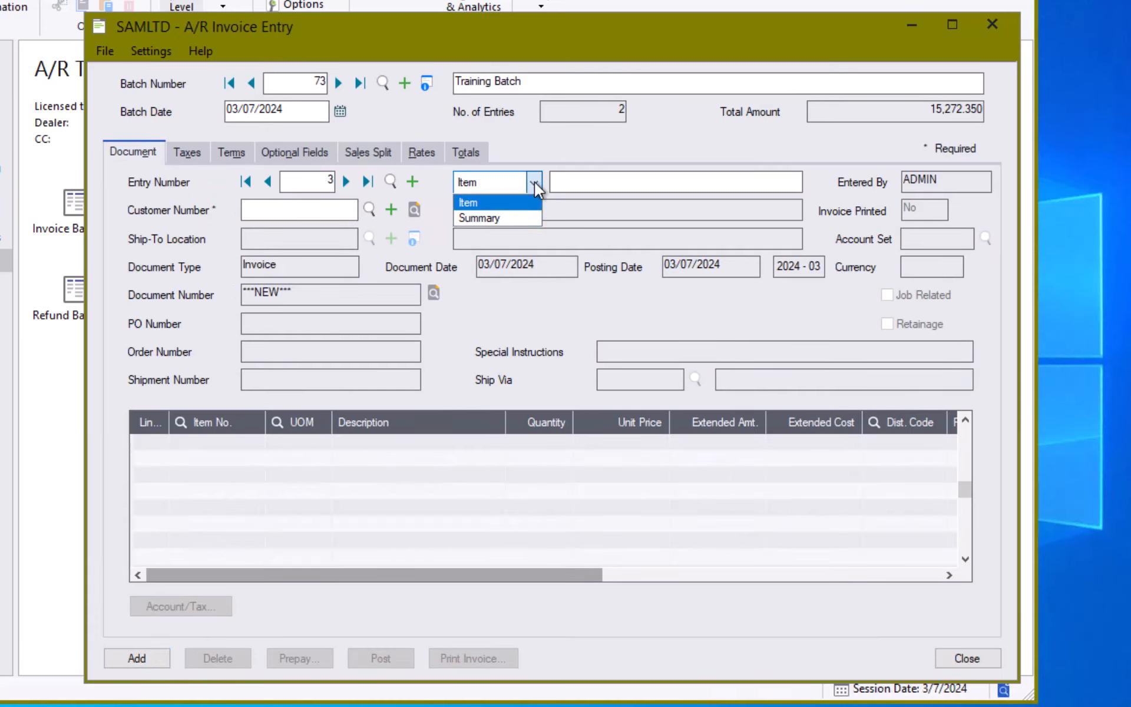
{"action": "left_click", "coordinate": [515, 219]}
{"action": "left_click", "coordinate": [565, 183]}
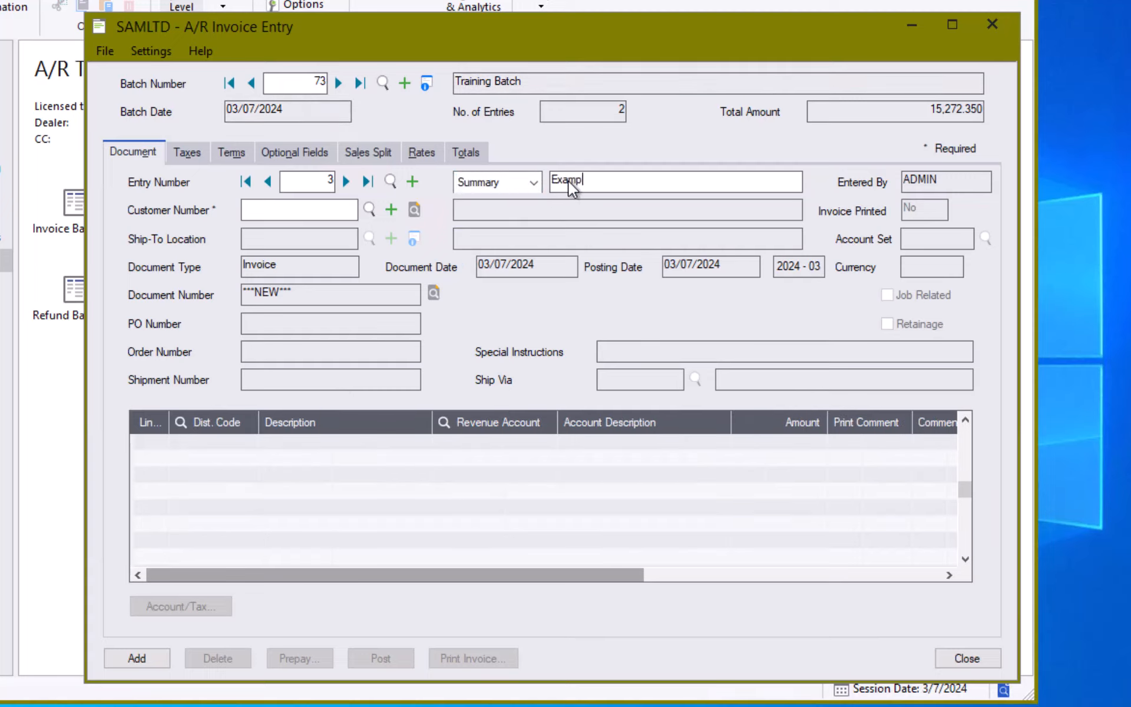
{"action": "type", "text": "Example Credit Memo"}
{"action": "left_click", "coordinate": [369, 208]}
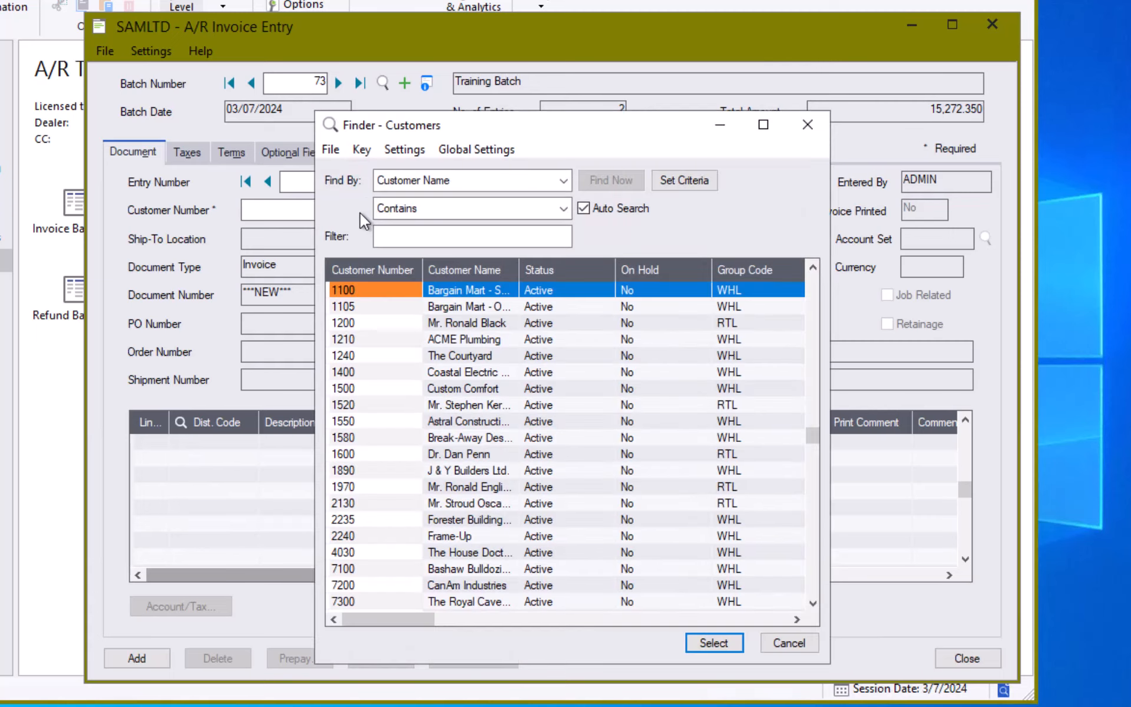
{"action": "double_click", "coordinate": [497, 454]}
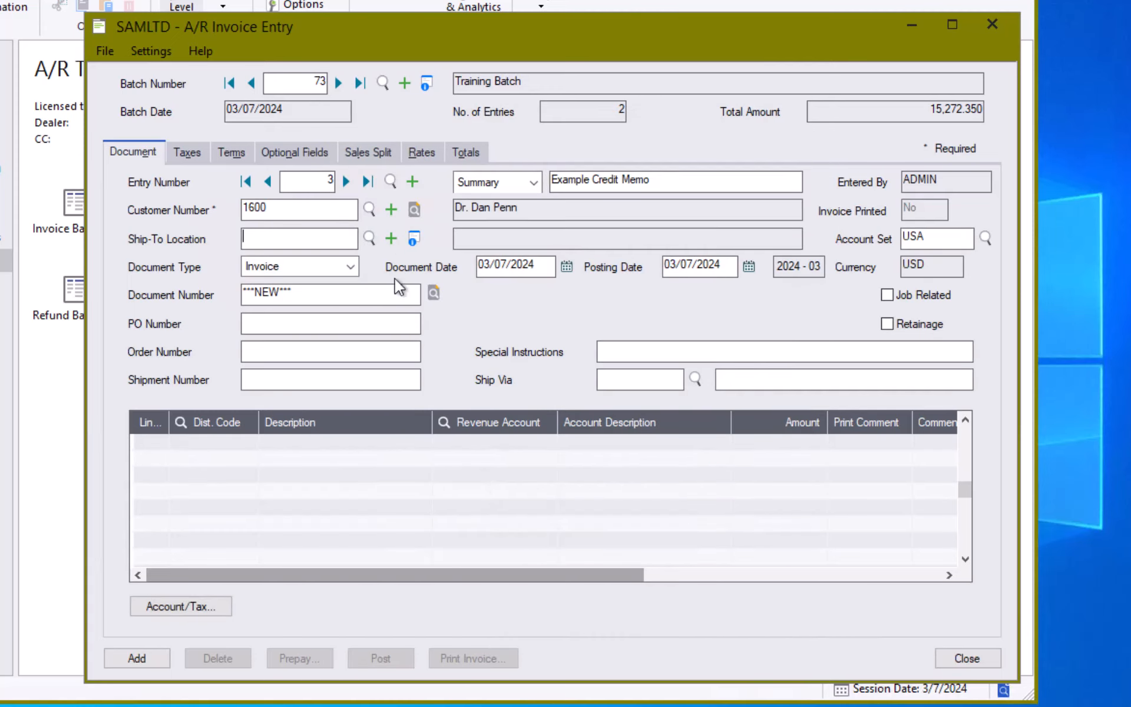
- Set the entry's document type to Credit Note and place the cursor in its document number
{"action": "left_click", "coordinate": [352, 266]}
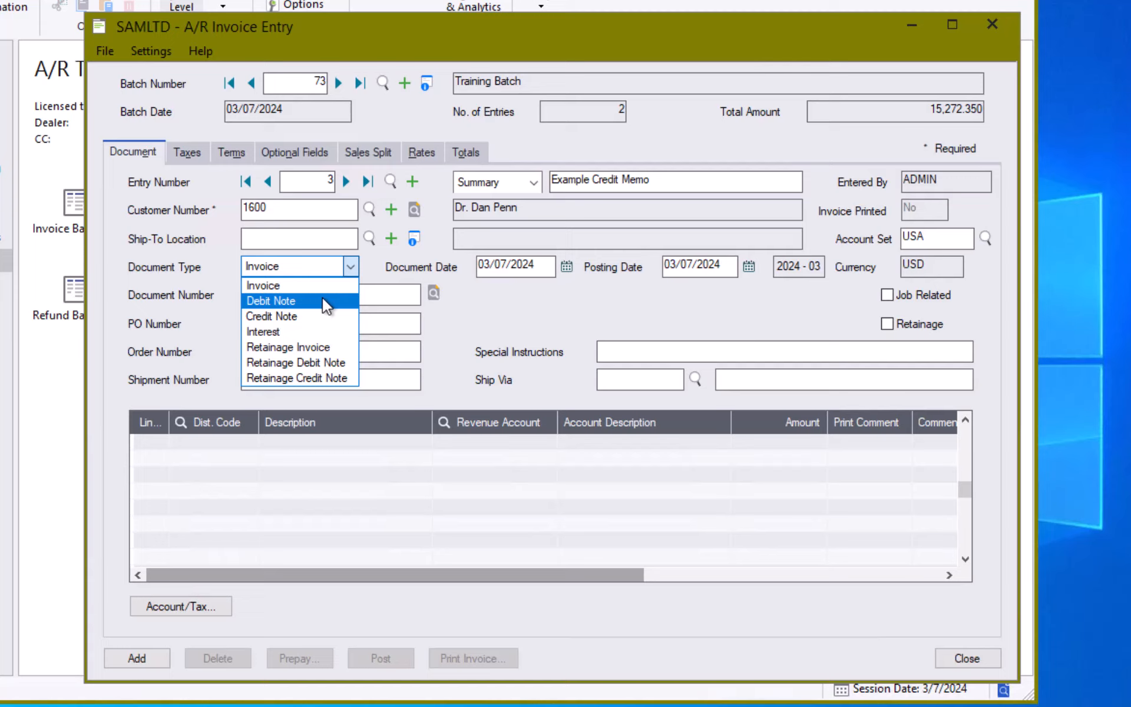
{"action": "left_click", "coordinate": [314, 312]}
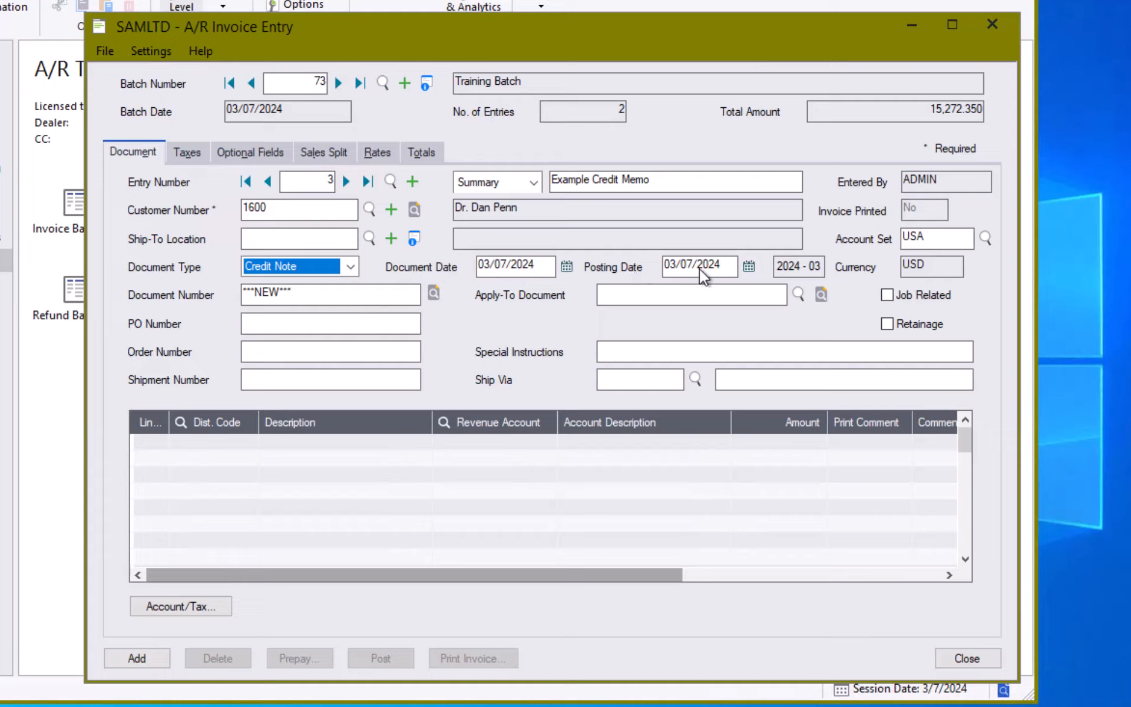
{"action": "left_click", "coordinate": [356, 299]}
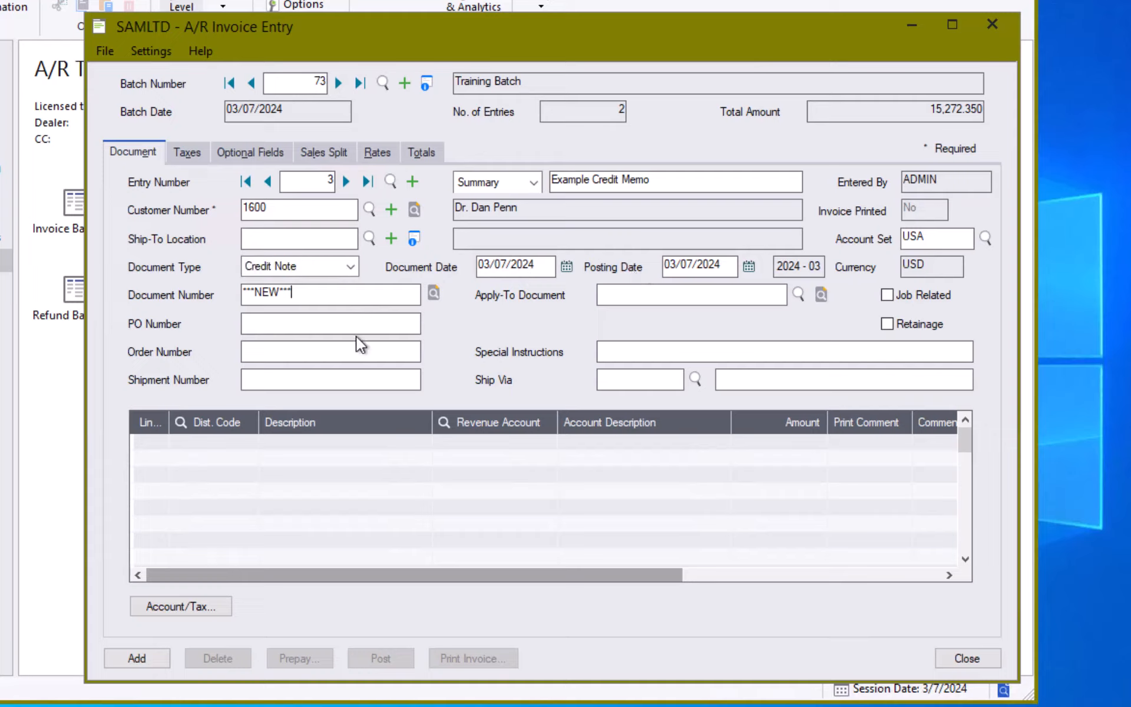
- Apply the credit note to document TR-INV-010.1, picked from the customer's document list
{"action": "left_click", "coordinate": [799, 292]}
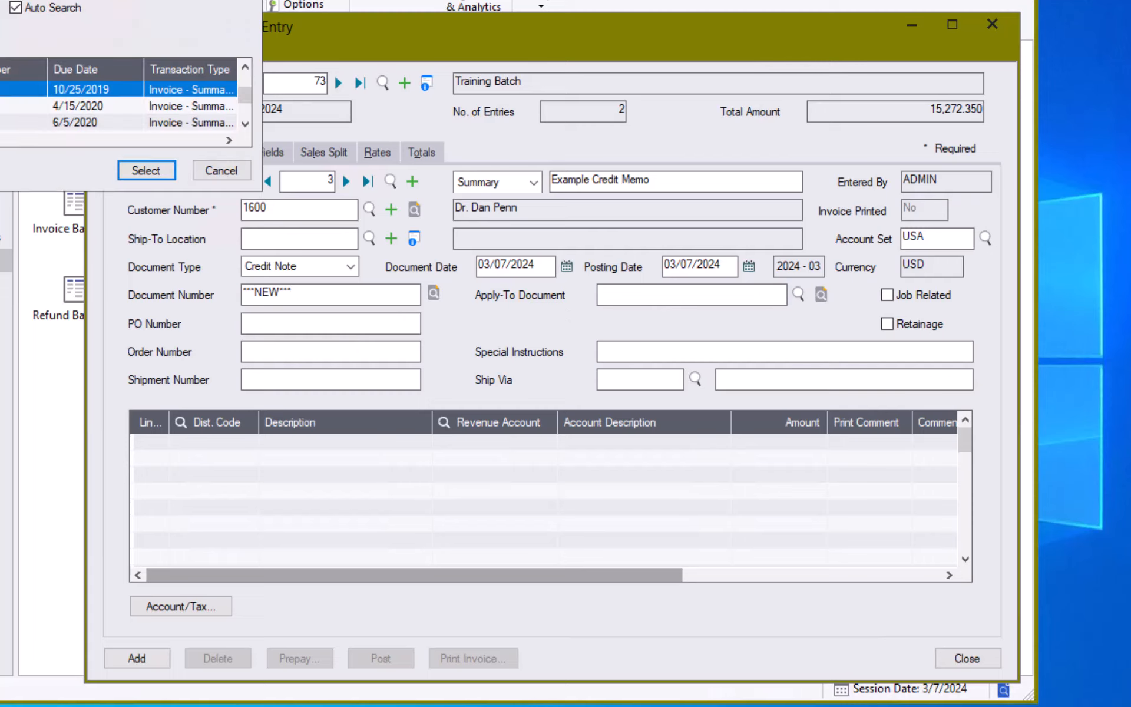
{"action": "left_click_drag", "start_coordinate": [173, 1], "coordinate": [465, 19]}
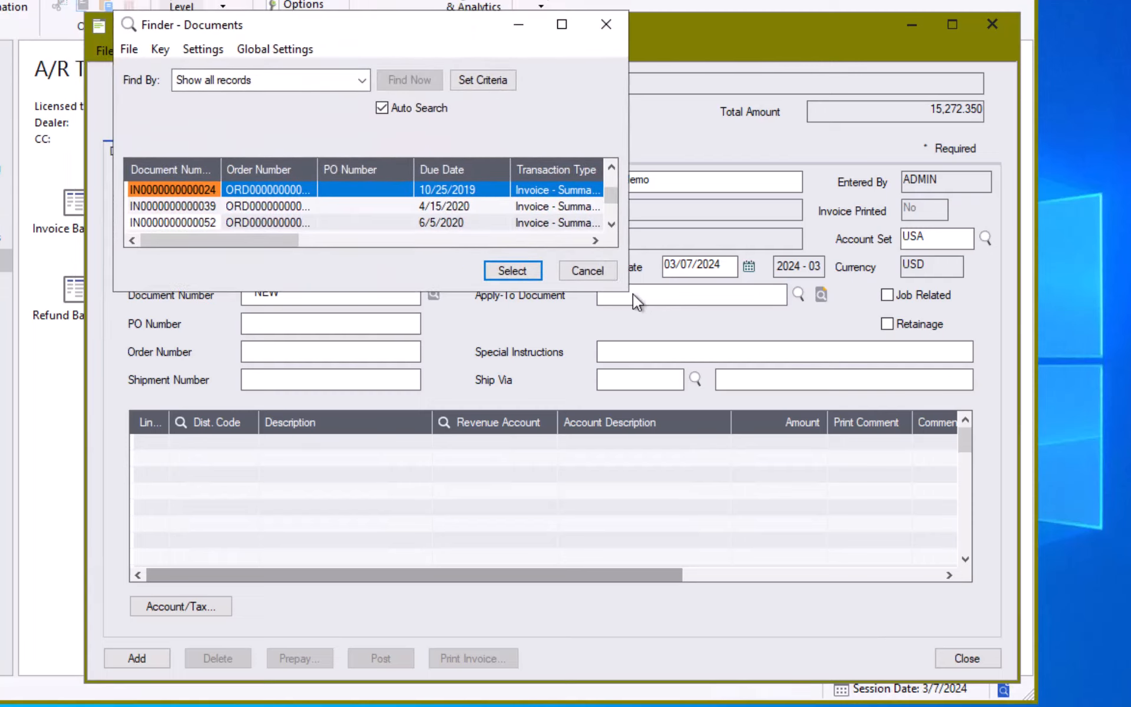
{"action": "left_click_drag", "start_coordinate": [628, 291], "coordinate": [1030, 661]}
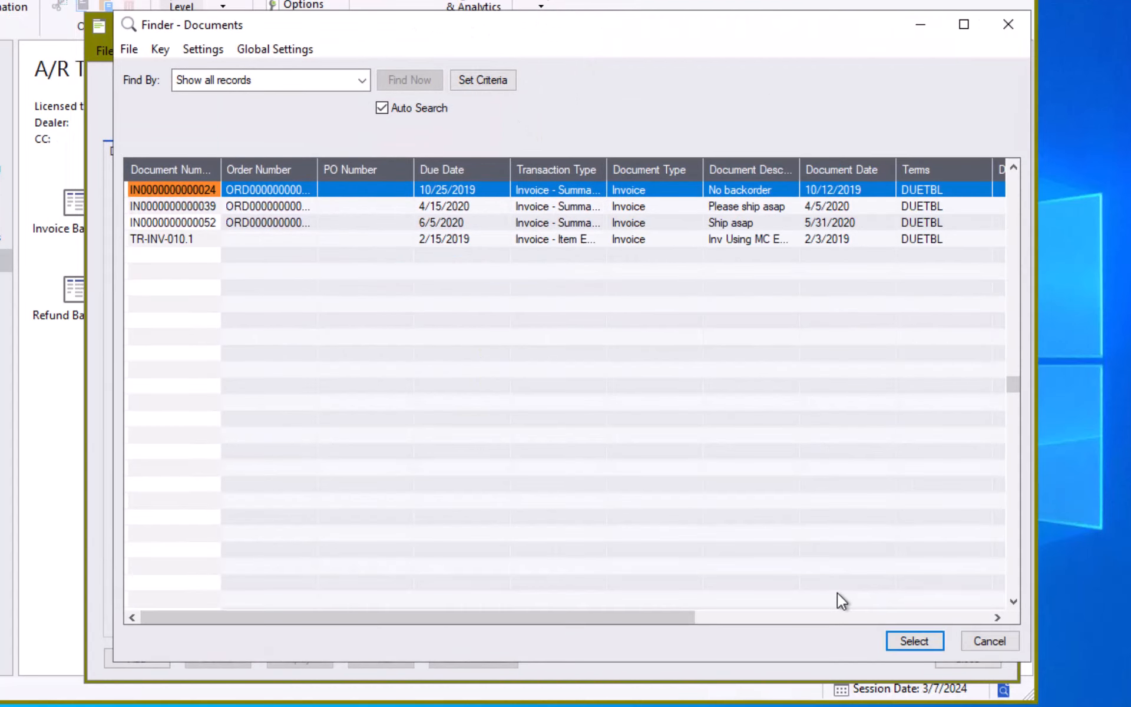
{"action": "left_click", "coordinate": [150, 239]}
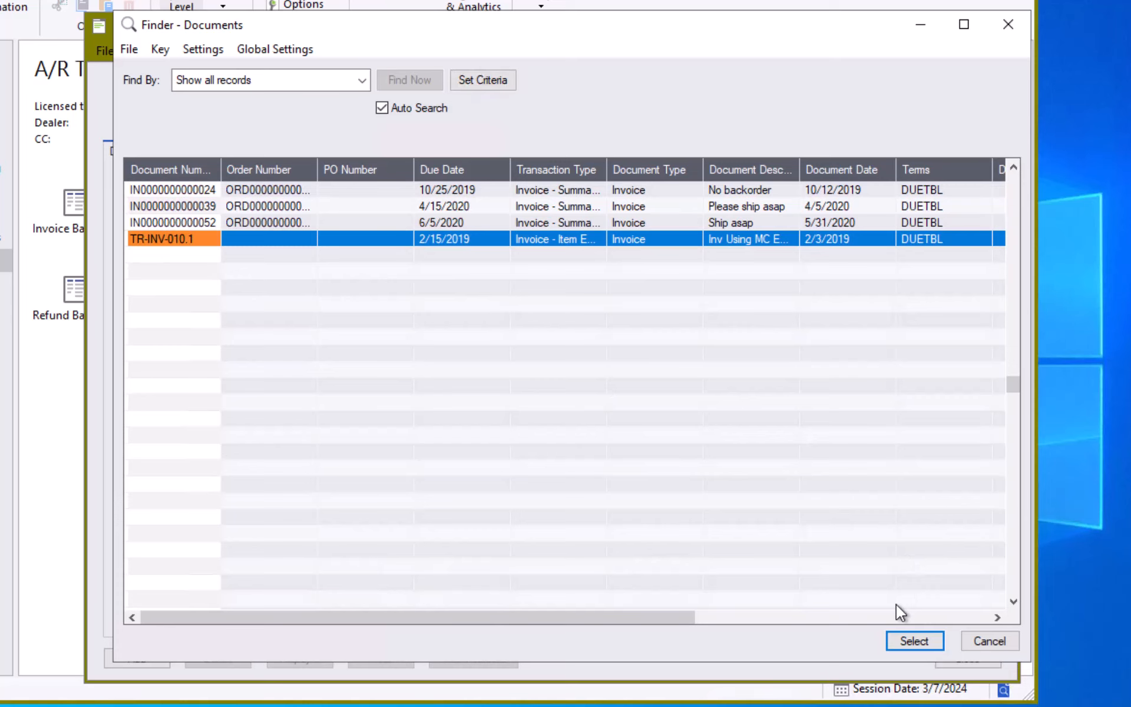
{"action": "left_click", "coordinate": [917, 644]}
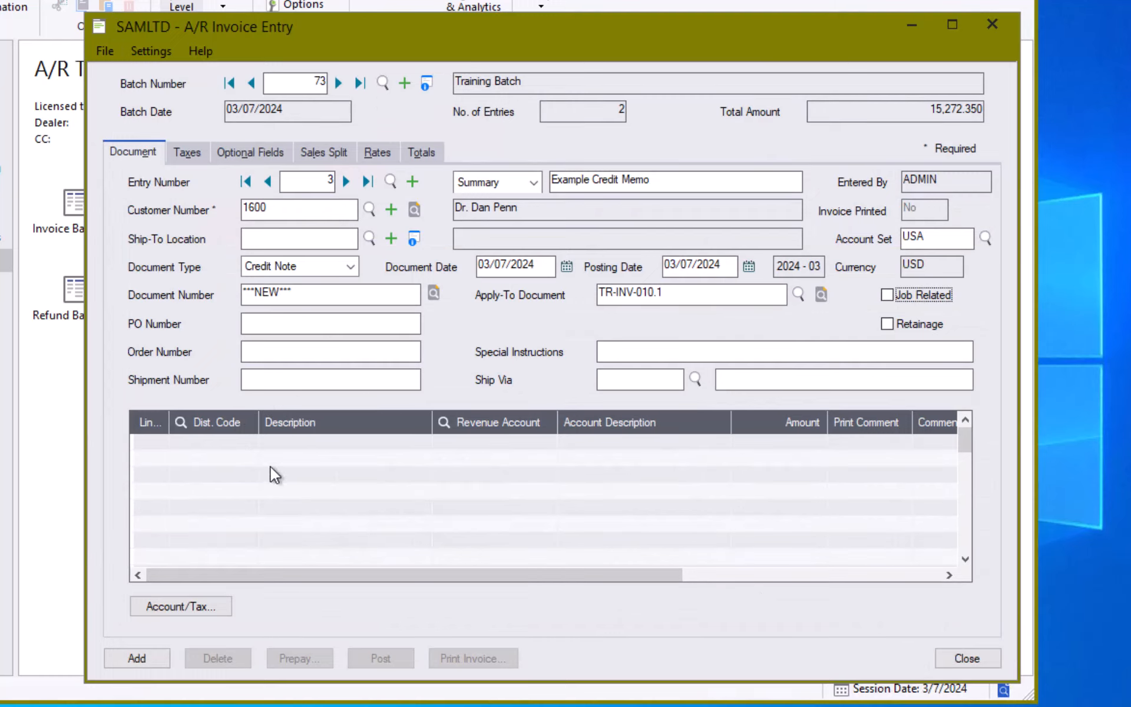
- Add a detail line with distribution code RACCSE (Retail Sales - Eastern) and an amount of 500
{"action": "left_click", "coordinate": [234, 443]}
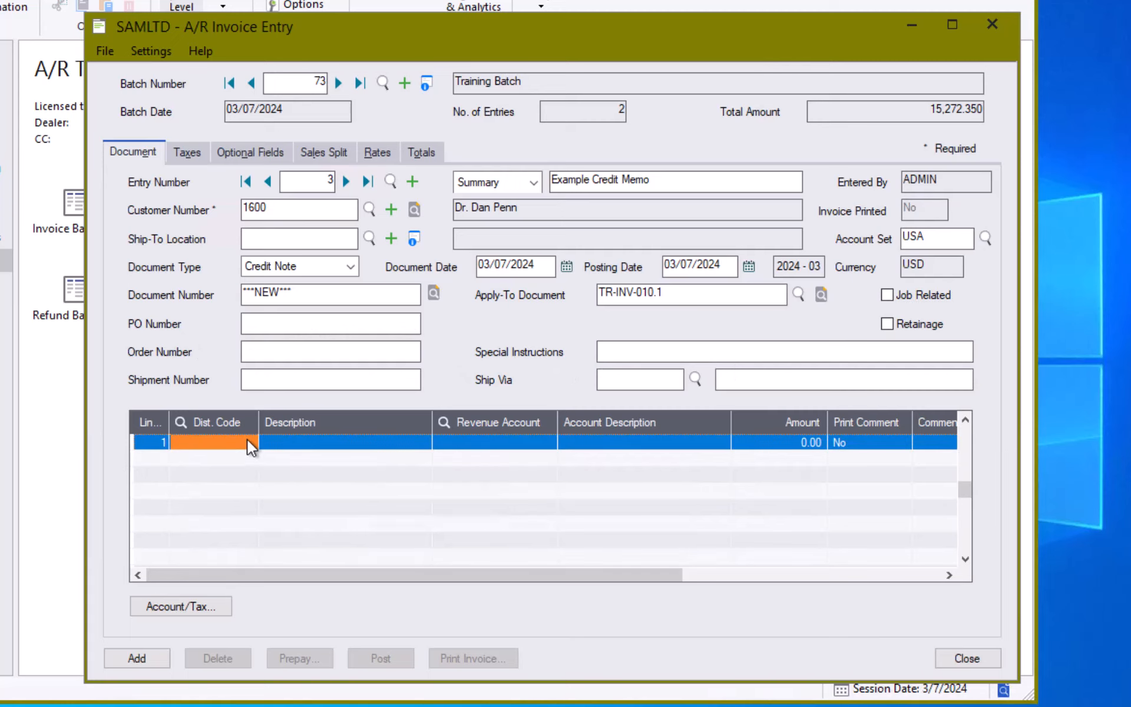
{"action": "left_click", "coordinate": [247, 440]}
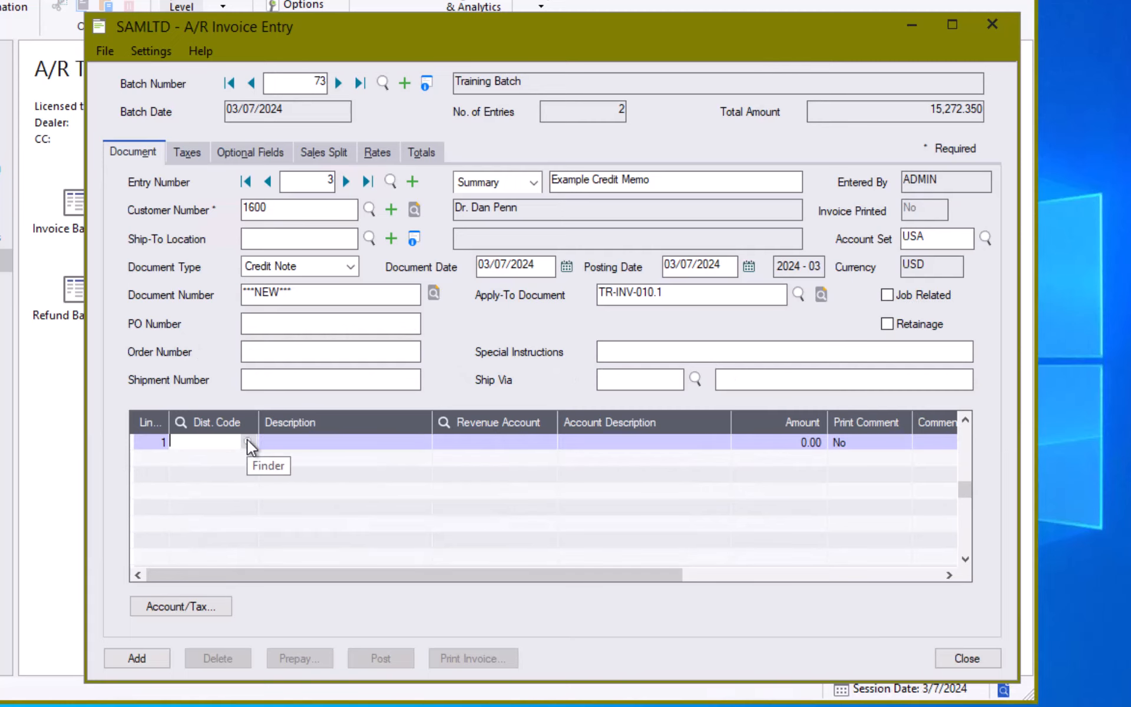
{"action": "left_click", "coordinate": [248, 442]}
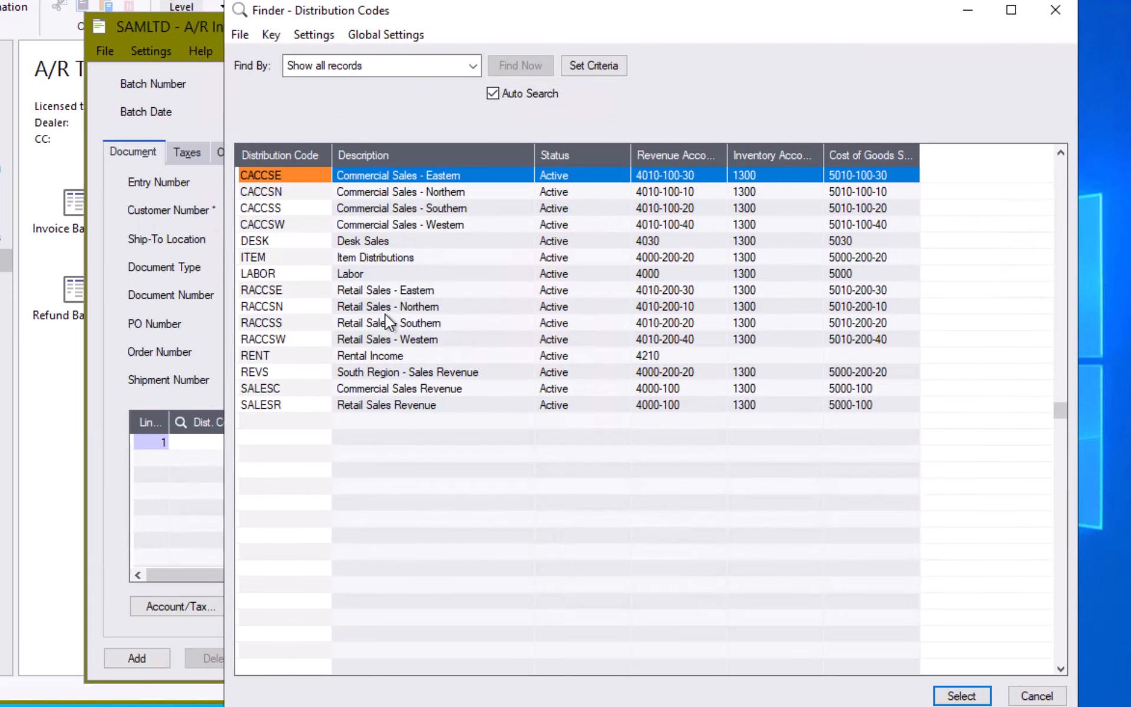
{"action": "double_click", "coordinate": [386, 291]}
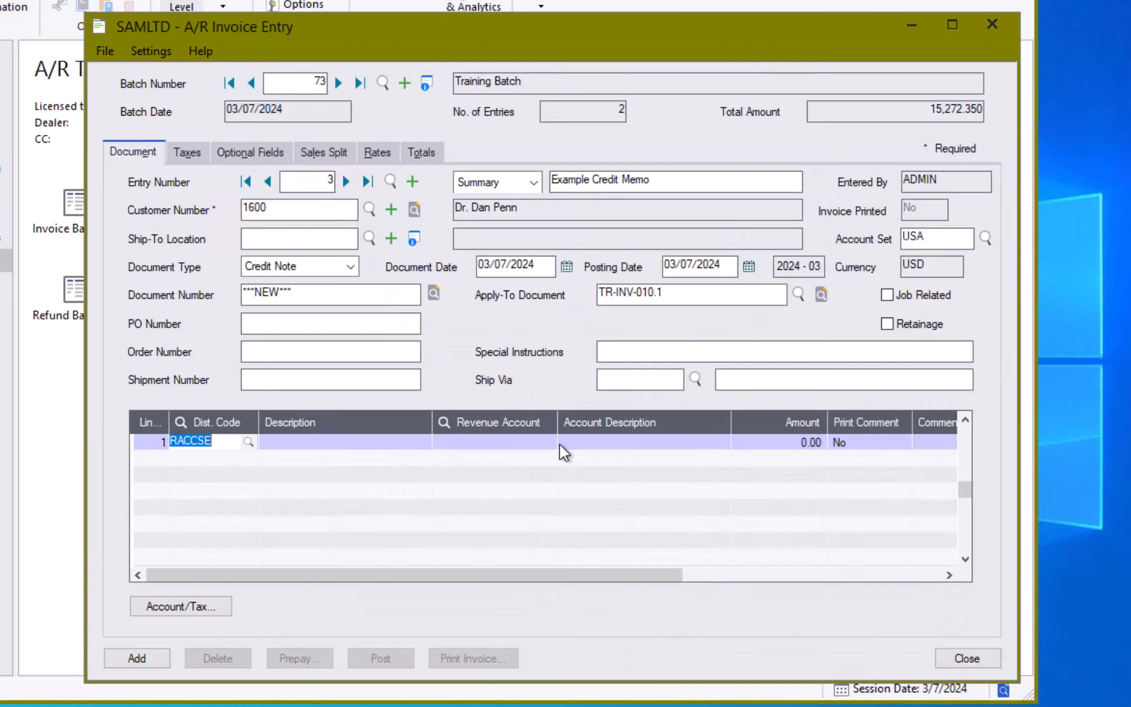
{"action": "left_click", "coordinate": [761, 440]}
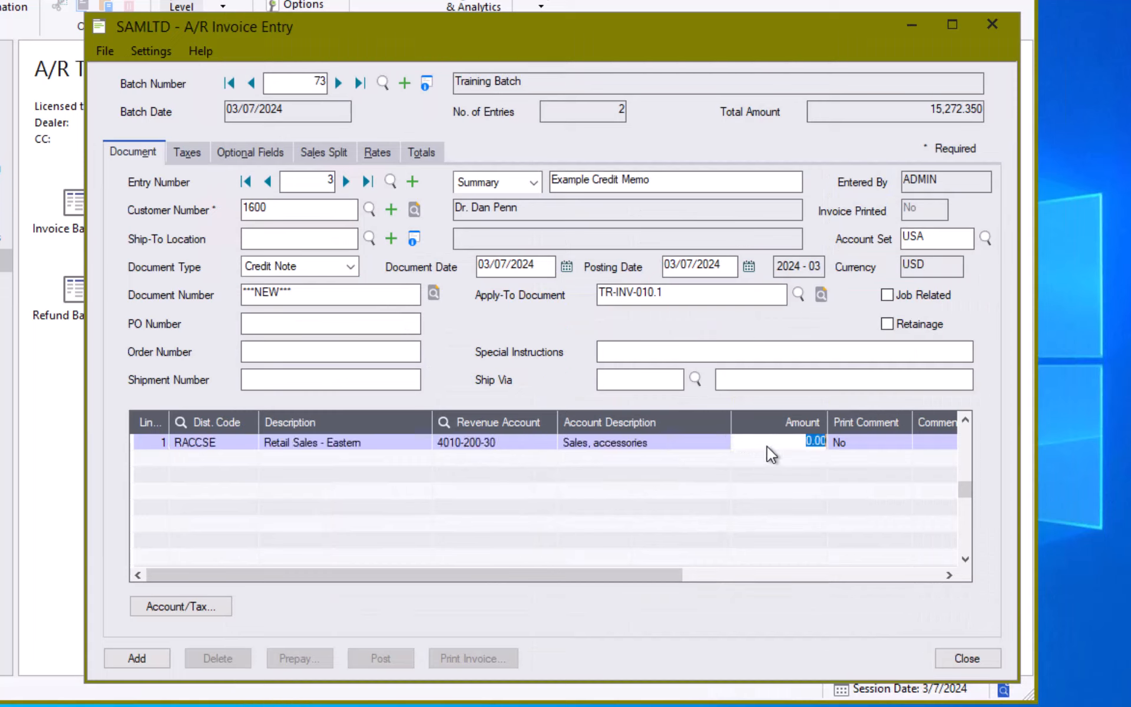
{"action": "type", "text": "500"}
{"action": "left_click", "coordinate": [798, 380]}
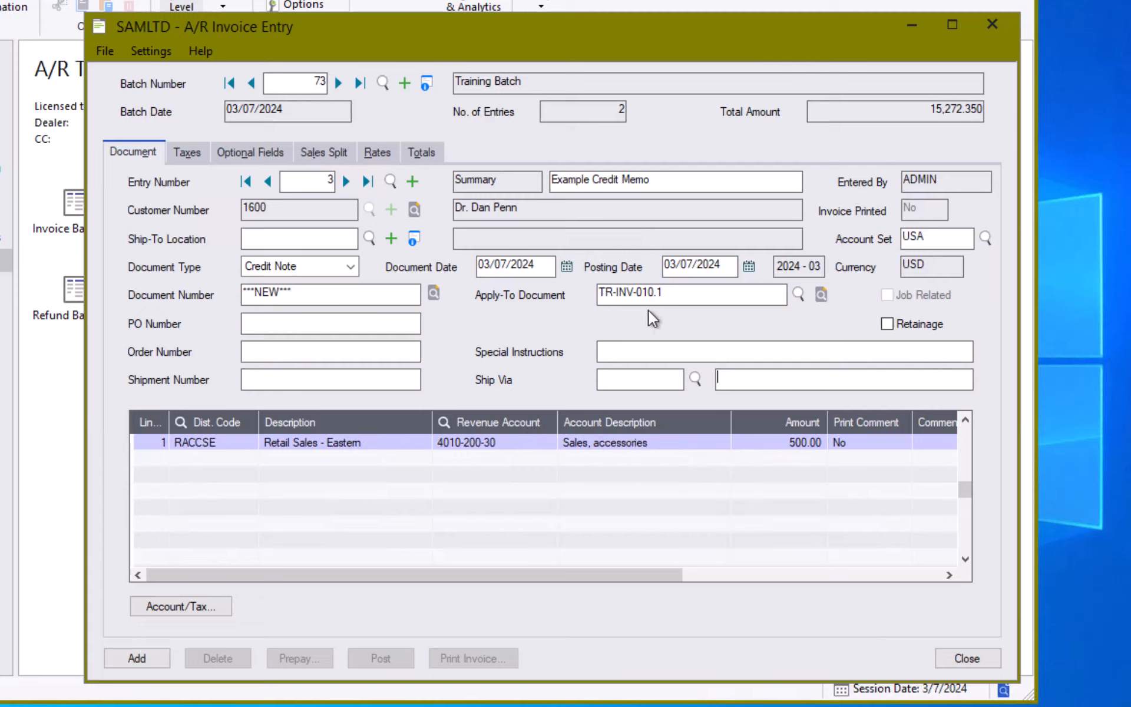
- Check the credit note's apply-to document and line amount and add the entry to the batch
{"action": "left_click_drag", "start_coordinate": [682, 295], "coordinate": [510, 351]}
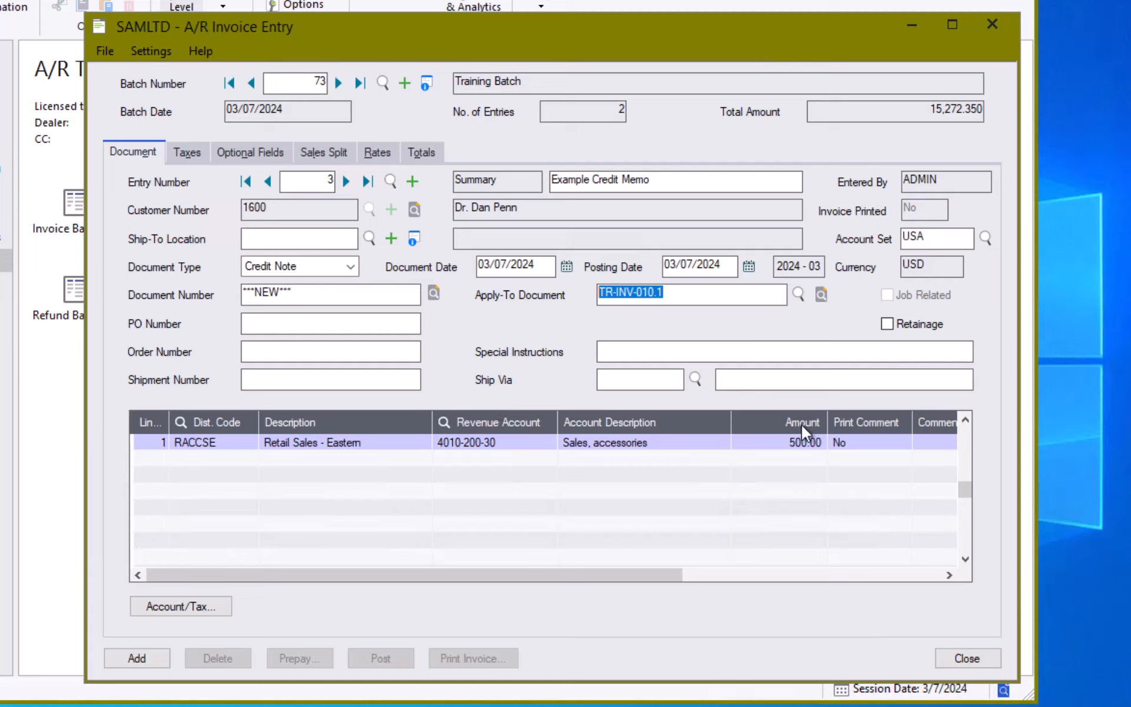
{"action": "left_click", "coordinate": [803, 446]}
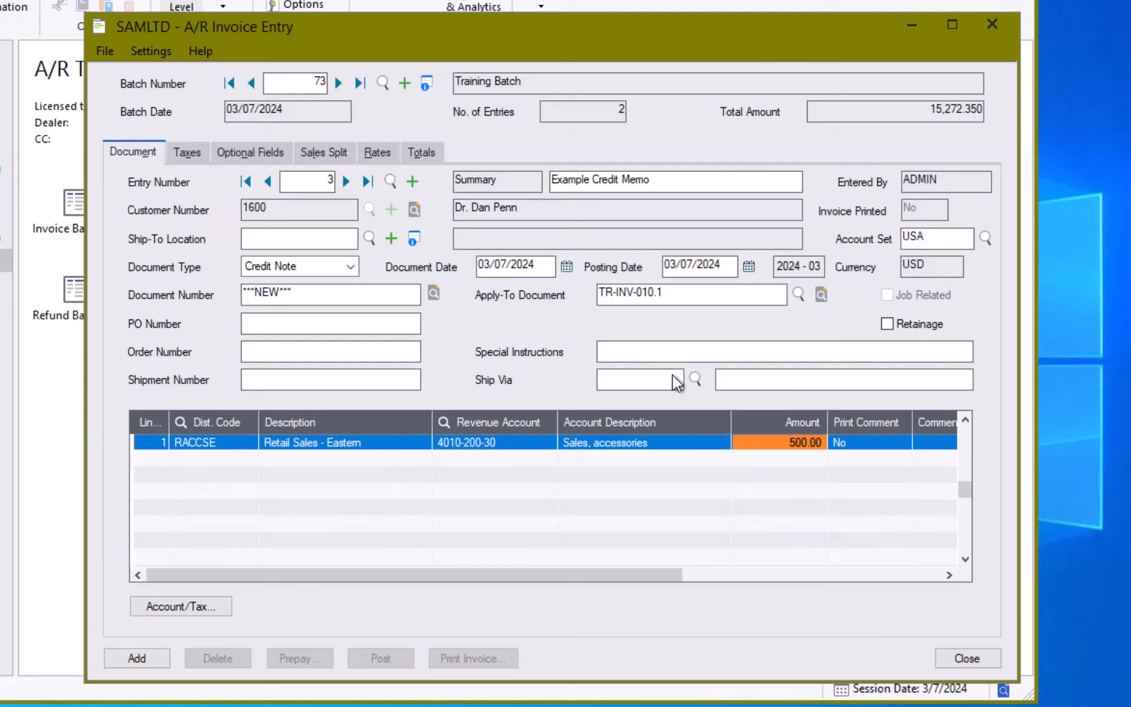
{"action": "left_click", "coordinate": [139, 659]}
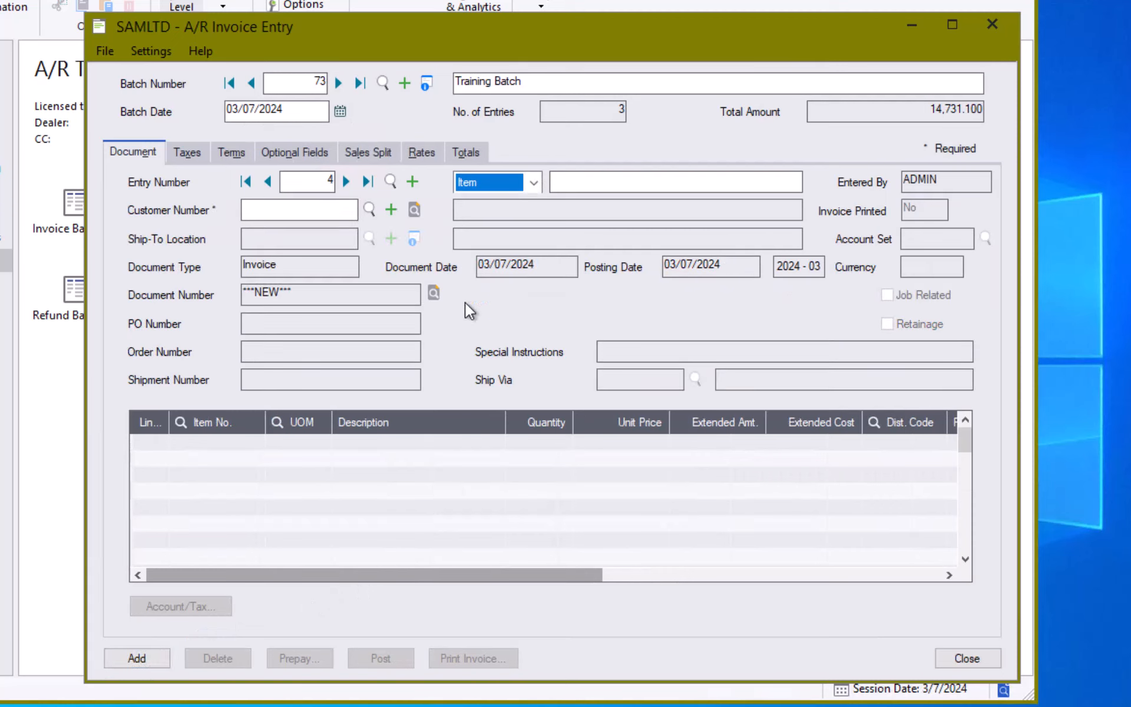
- Return to the saved credit note entry and print the invoices of batch 73 for entries 1 to 3
{"action": "left_click", "coordinate": [267, 176]}
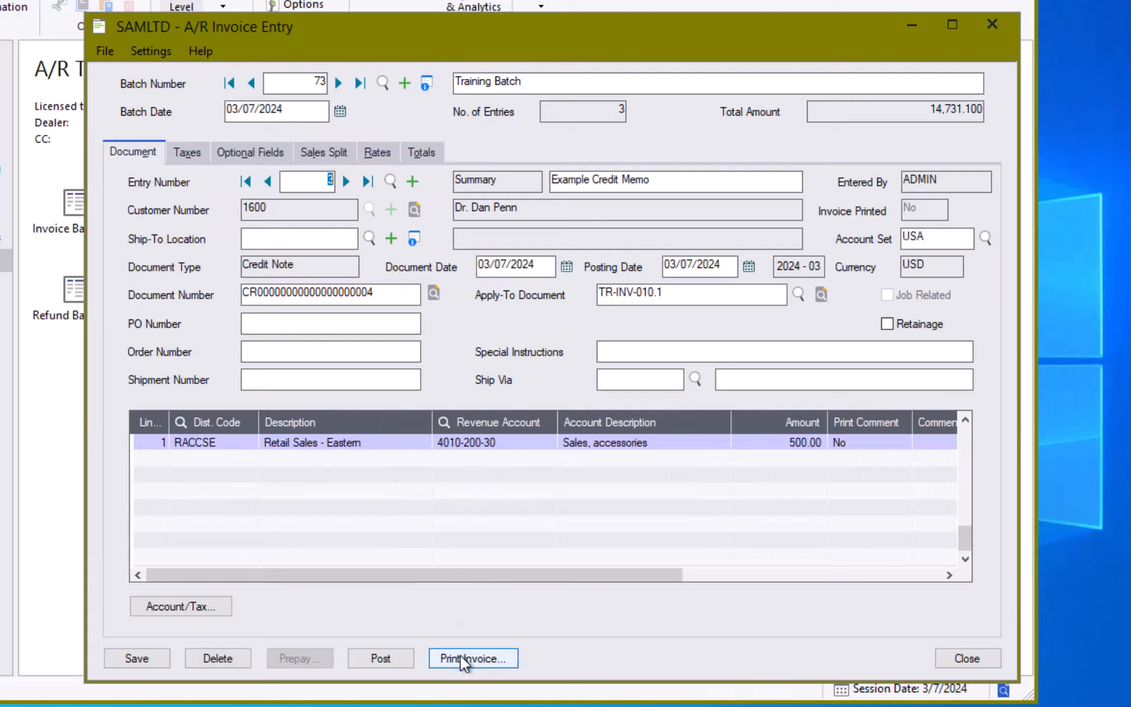
{"action": "left_click", "coordinate": [464, 661]}
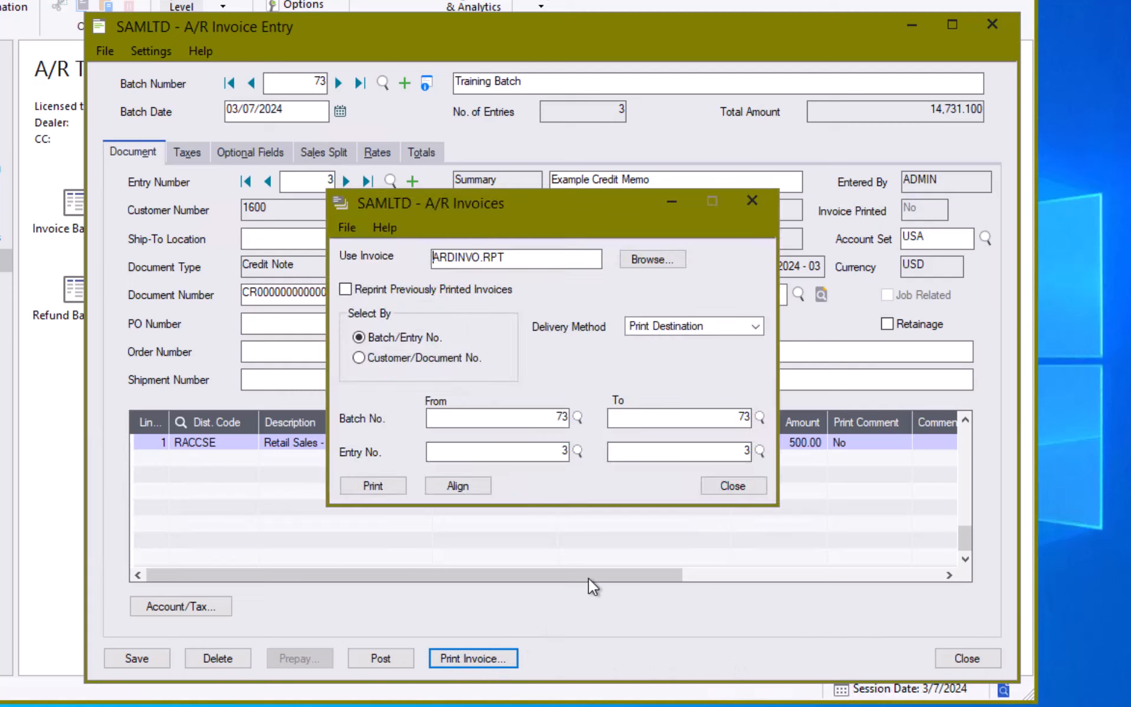
{"action": "left_click", "coordinate": [500, 457]}
{"action": "type", "text": "1"}
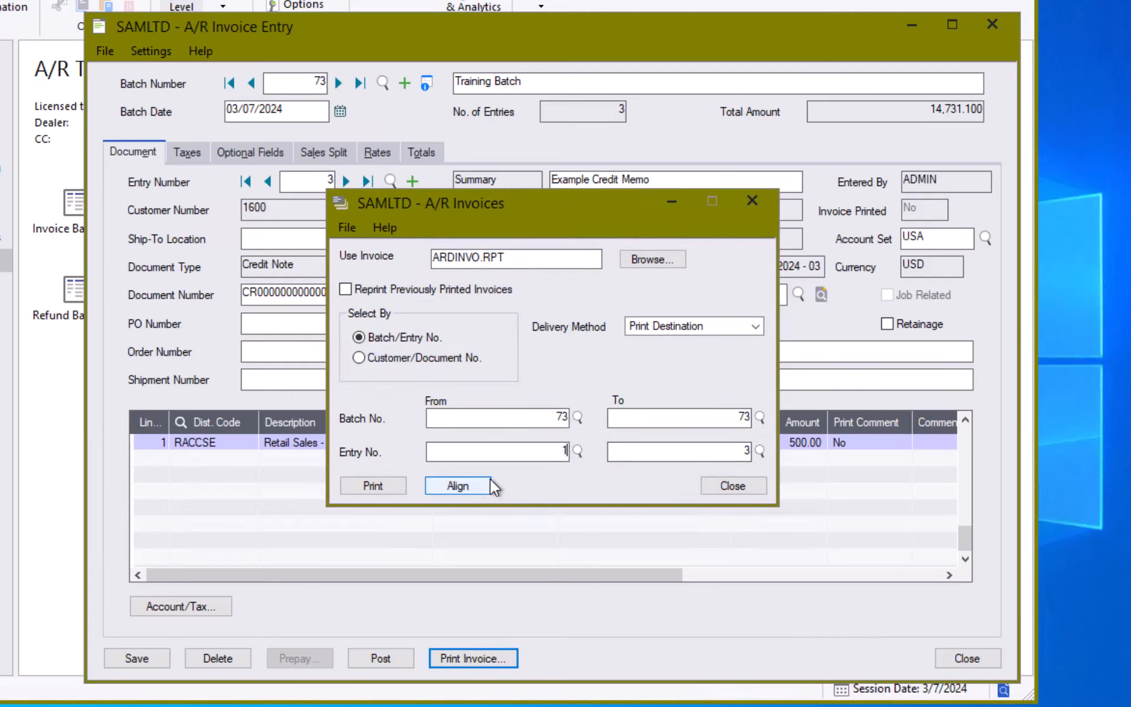
{"action": "left_click", "coordinate": [670, 453]}
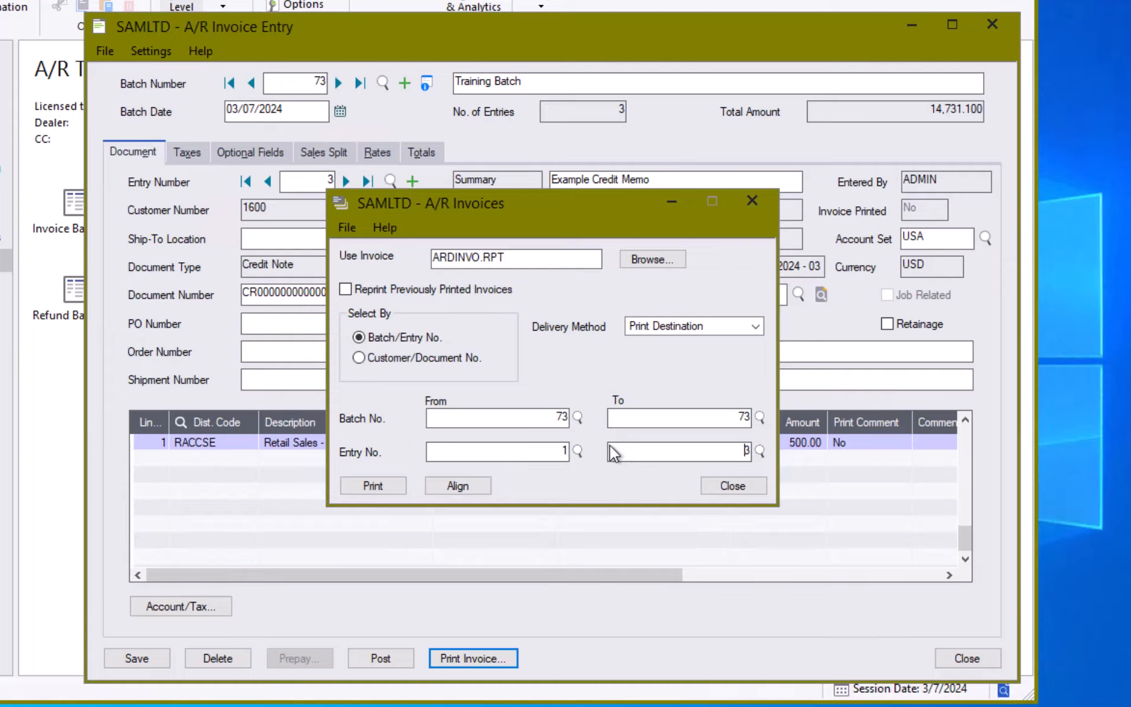
{"action": "left_click", "coordinate": [369, 486]}
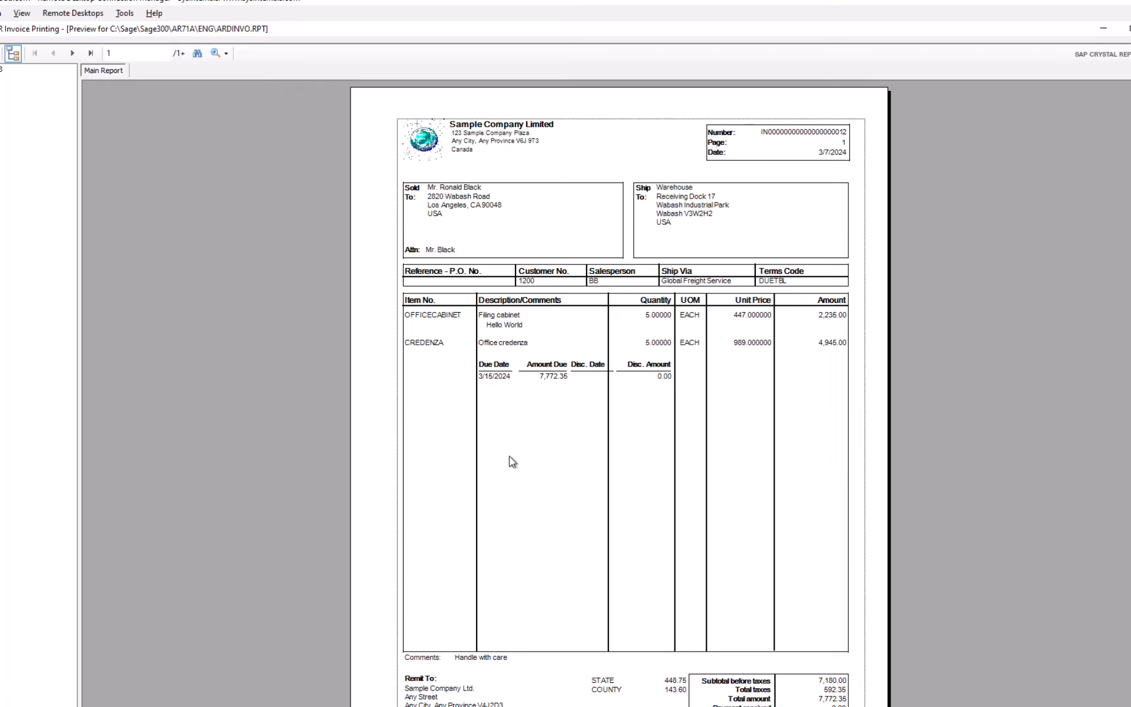
- Review the printed item invoice, summary invoice and credit note page by page and close the preview
{"action": "scroll", "coordinate": [743, 490], "scroll_direction": "down", "scroll_amount": 1}
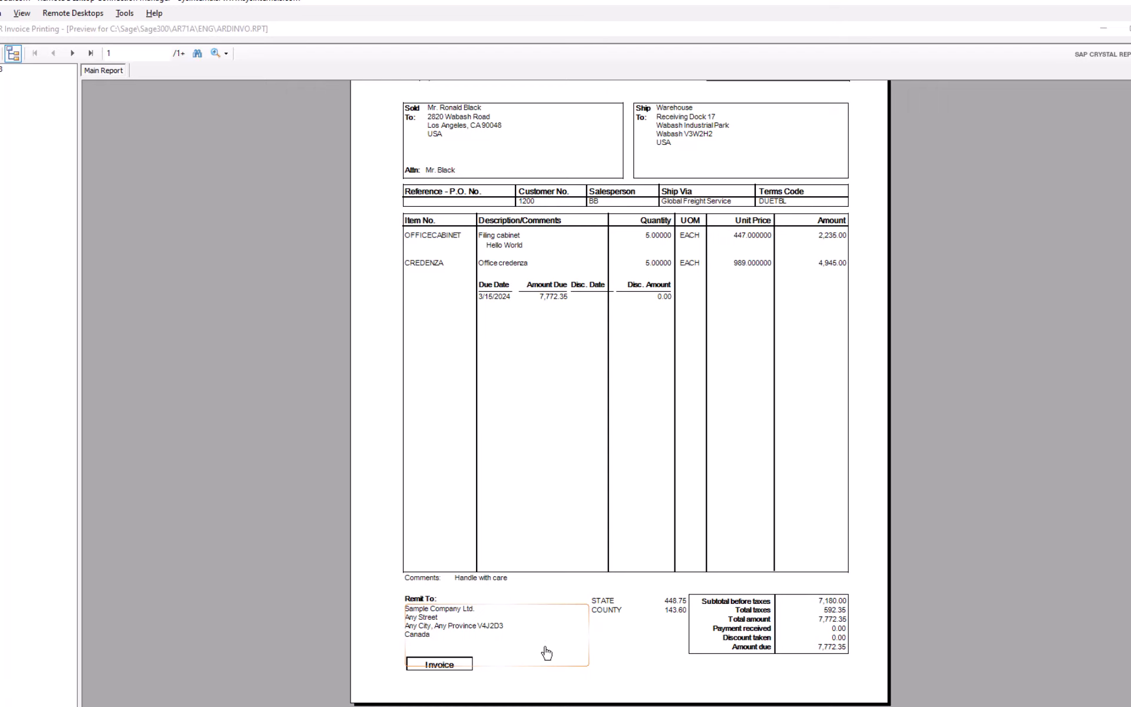
{"action": "scroll", "coordinate": [737, 394], "scroll_direction": "up", "scroll_amount": 2}
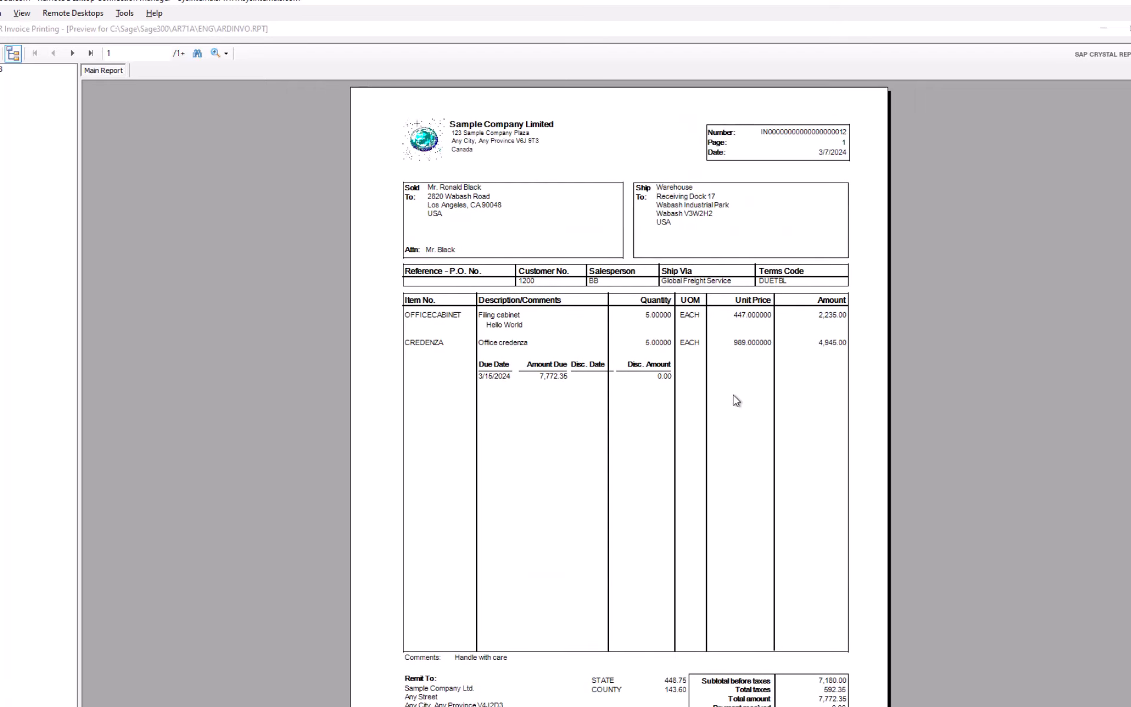
{"action": "left_click", "coordinate": [74, 54]}
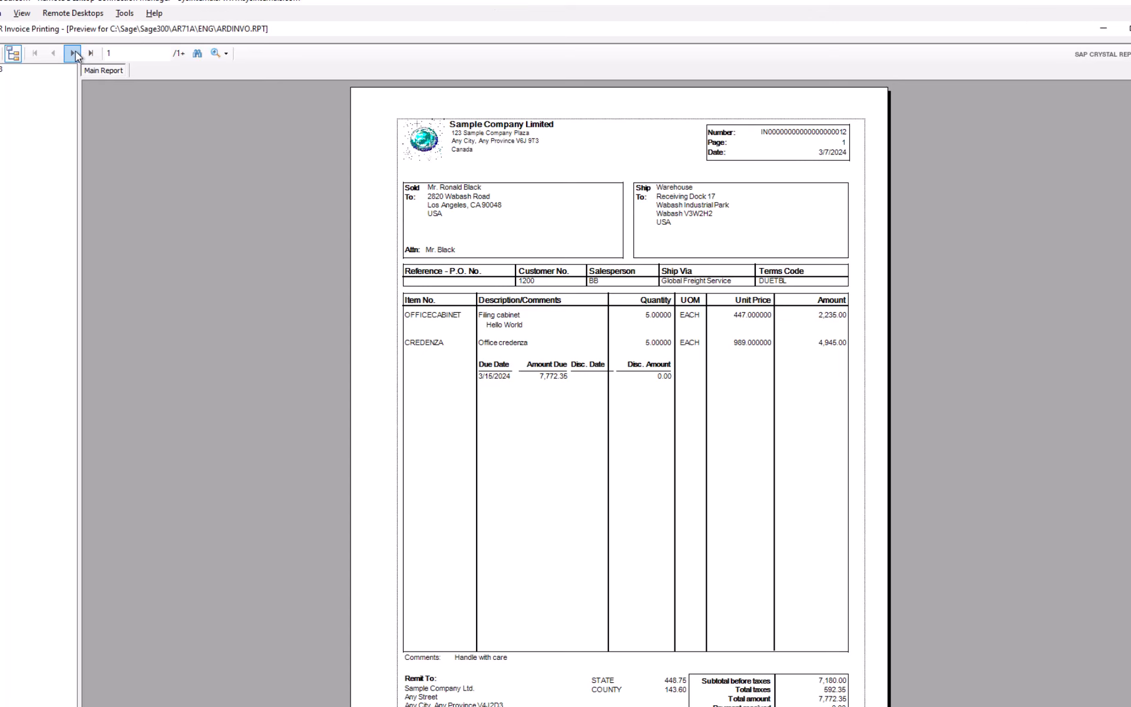
{"action": "left_click", "coordinate": [74, 53]}
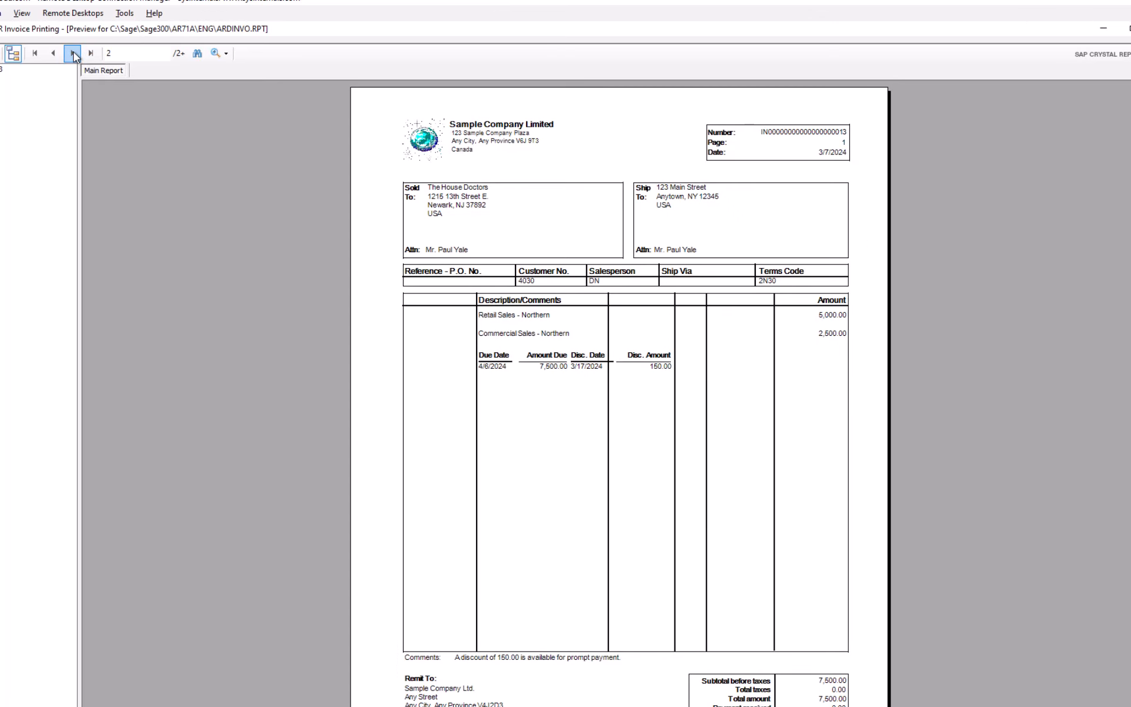
{"action": "left_click", "coordinate": [73, 53]}
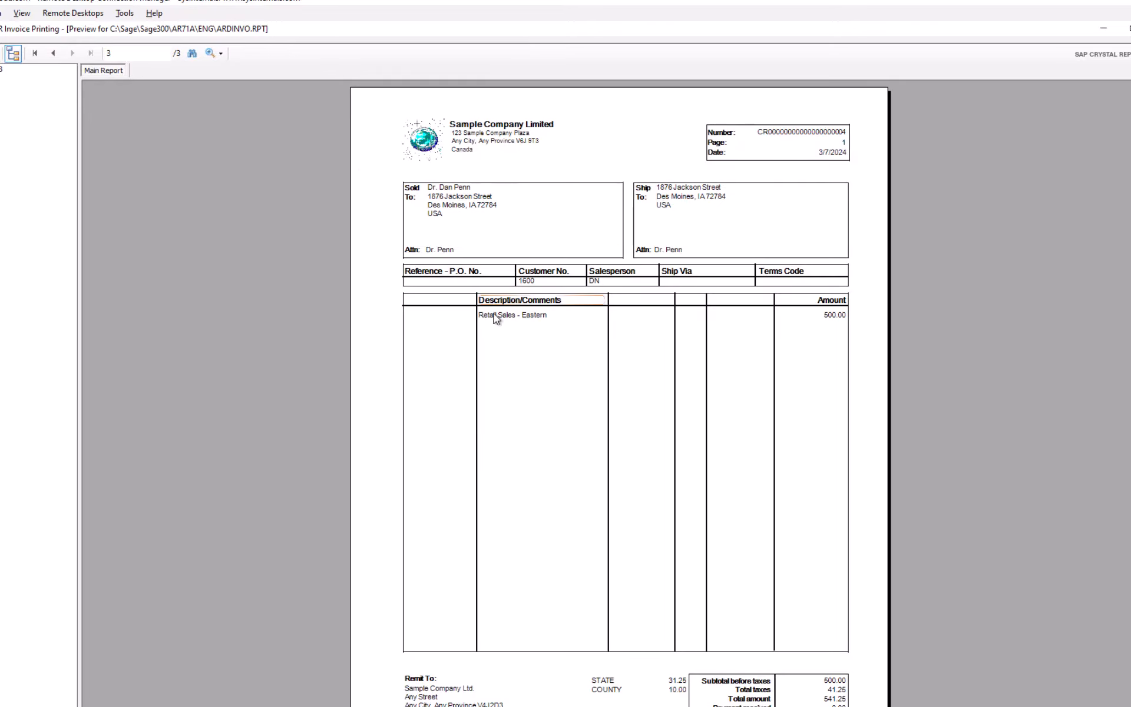
{"action": "scroll", "coordinate": [498, 320], "scroll_direction": "down", "scroll_amount": 2}
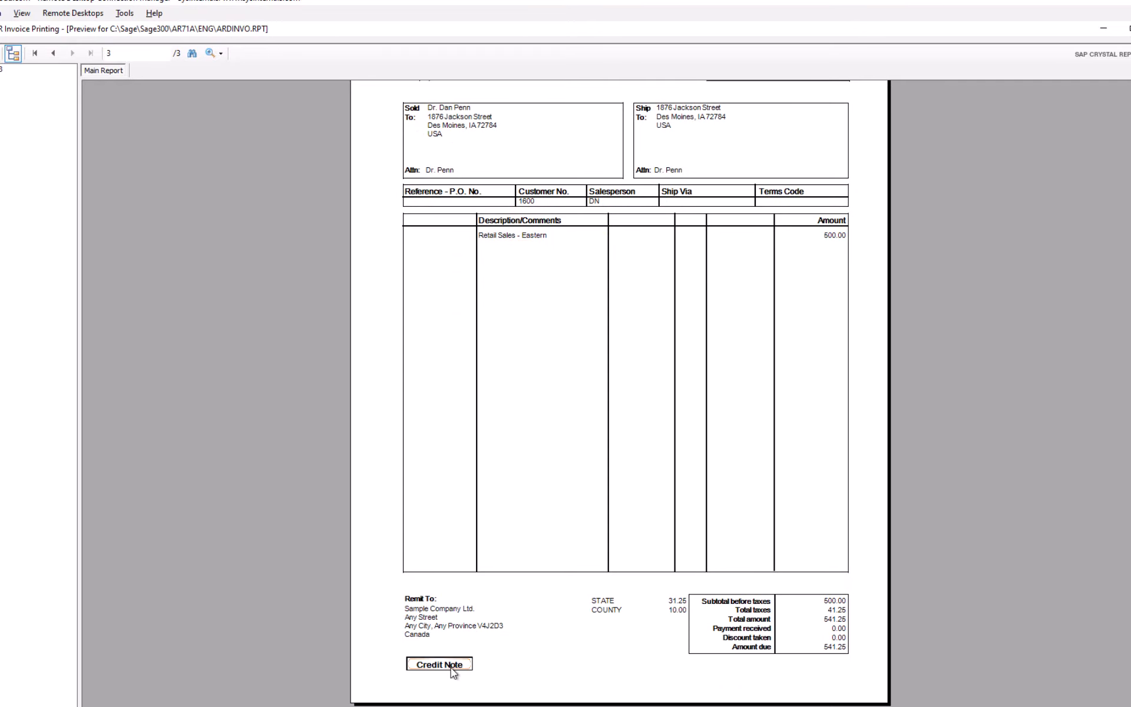
{"action": "scroll", "coordinate": [291, 502], "scroll_direction": "up", "scroll_amount": 2}
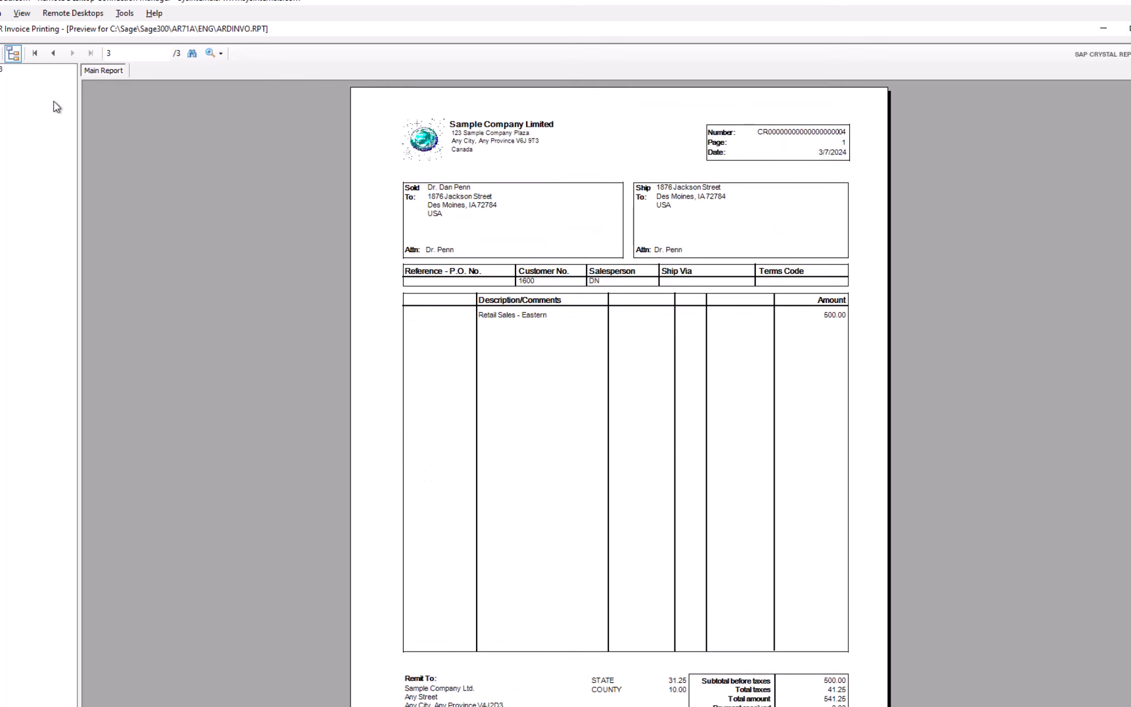
{"action": "left_click", "coordinate": [53, 53]}
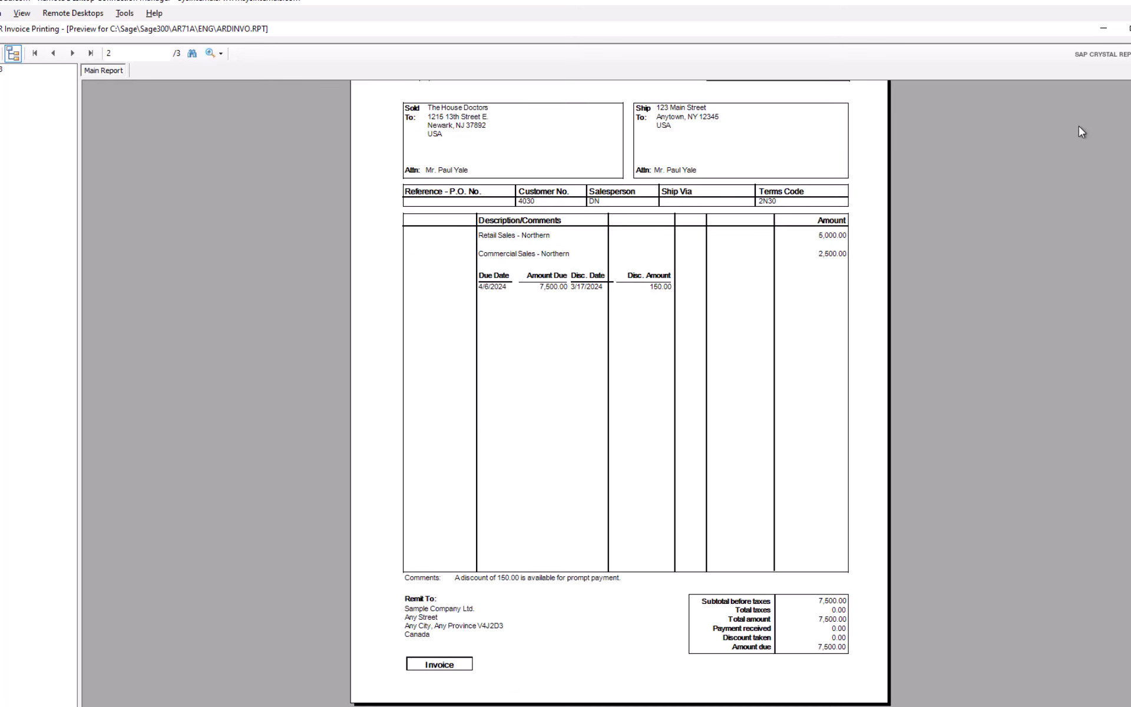
{"action": "left_click", "coordinate": [1130, 28]}
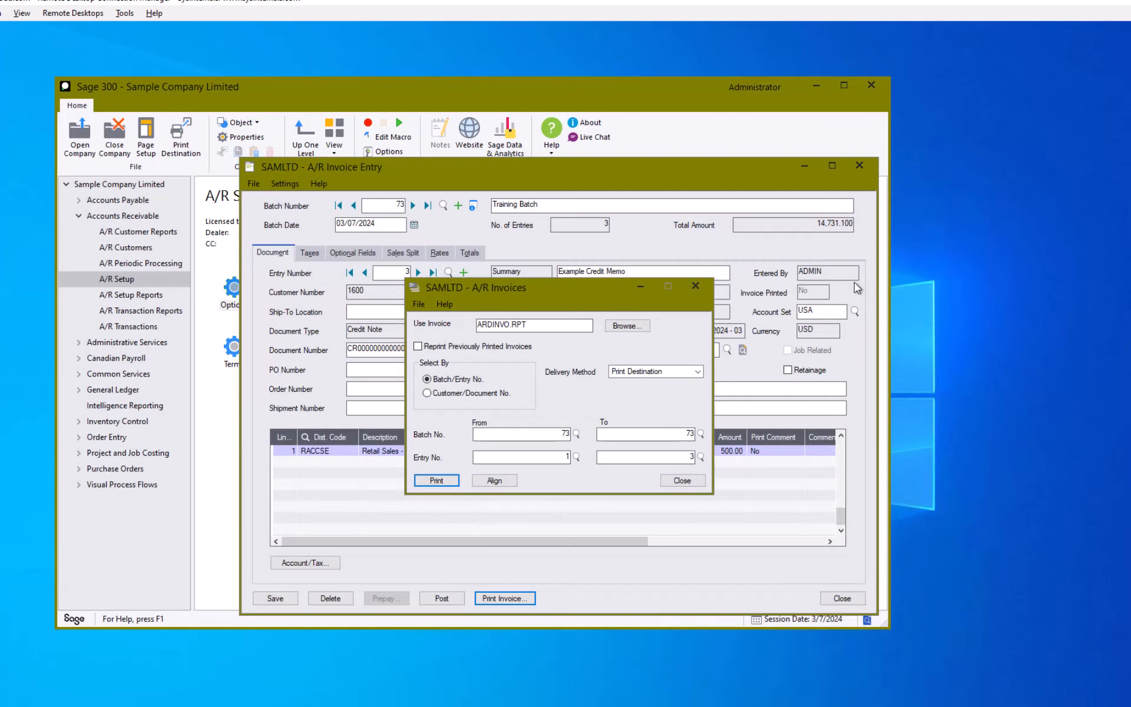
- Set the invoice delivery method to Customer and close the invoice printing dialog
{"action": "left_click", "coordinate": [684, 377]}
{"action": "left_click", "coordinate": [670, 392]}
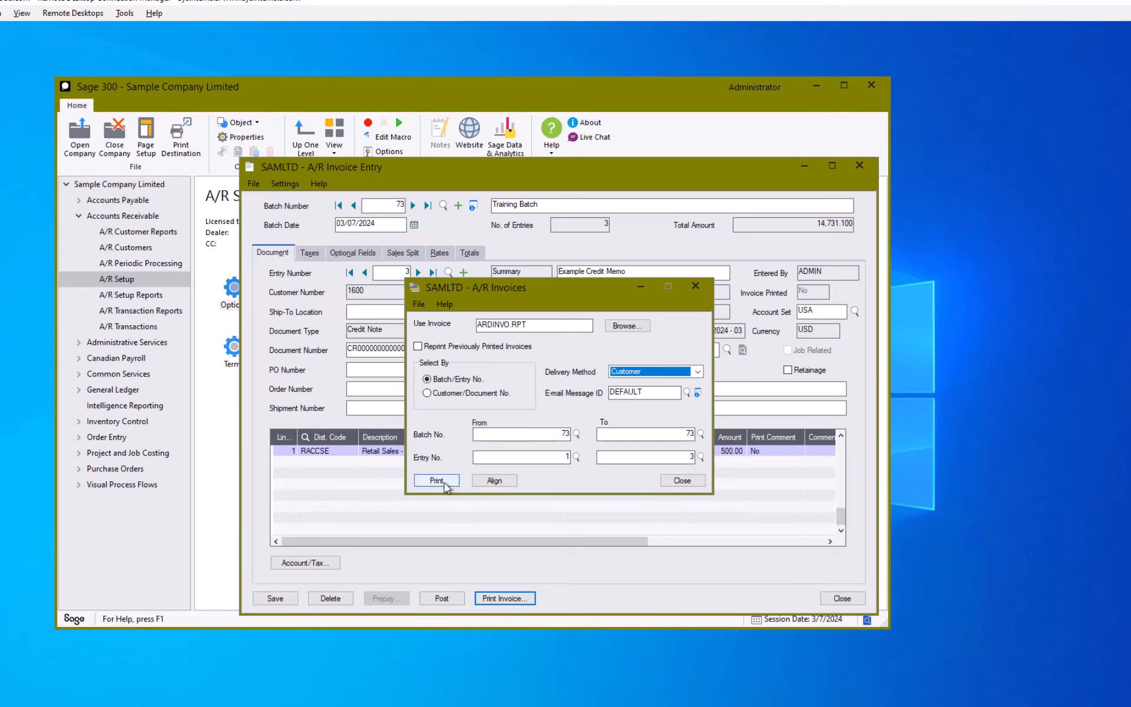
{"action": "left_click", "coordinate": [678, 481]}
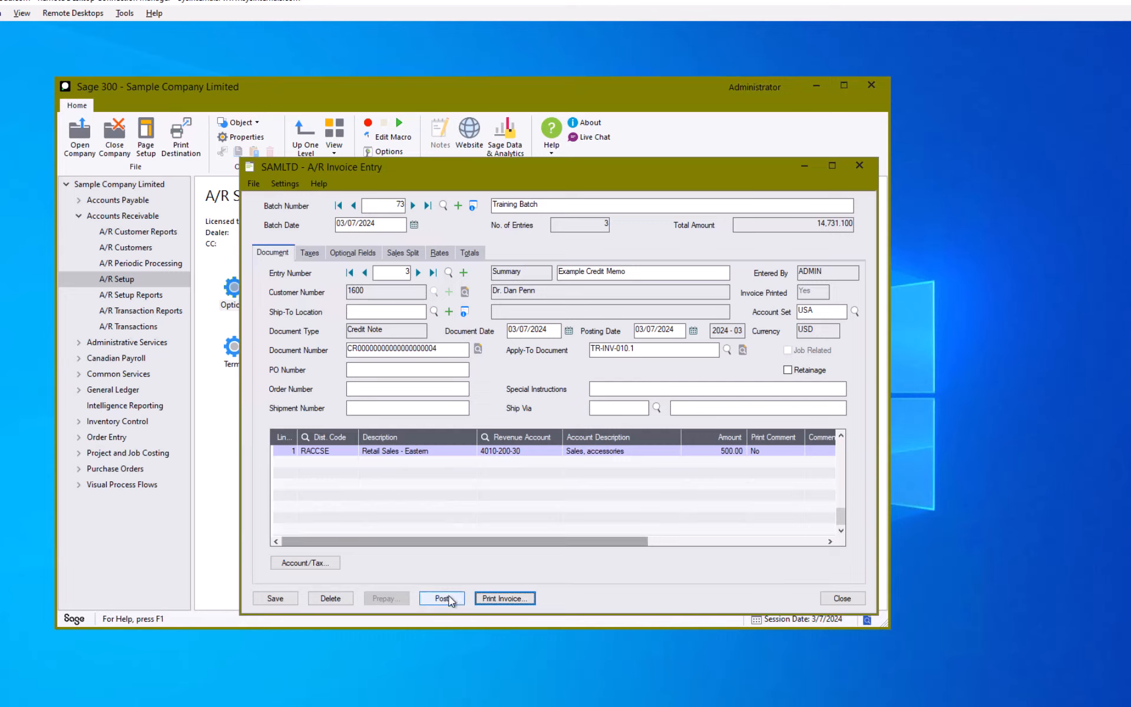
- Close invoice entry and open the Invoice Batch List from the A/R Transactions
{"action": "left_click", "coordinate": [842, 598]}
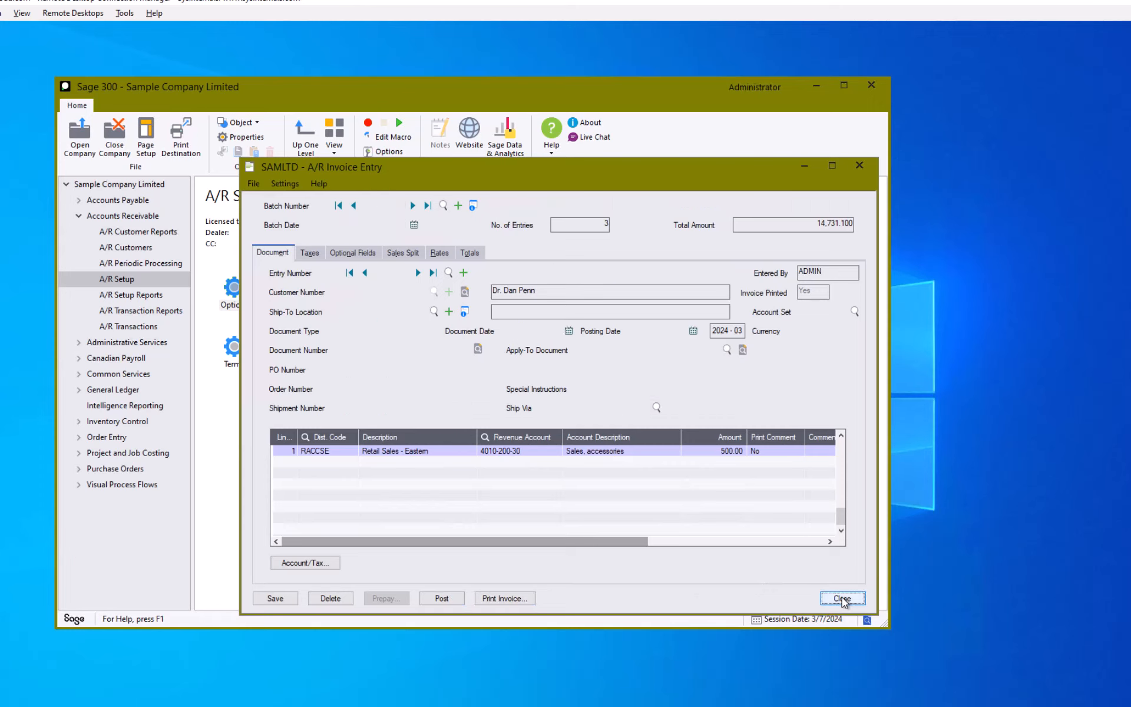
{"action": "left_click", "coordinate": [125, 327]}
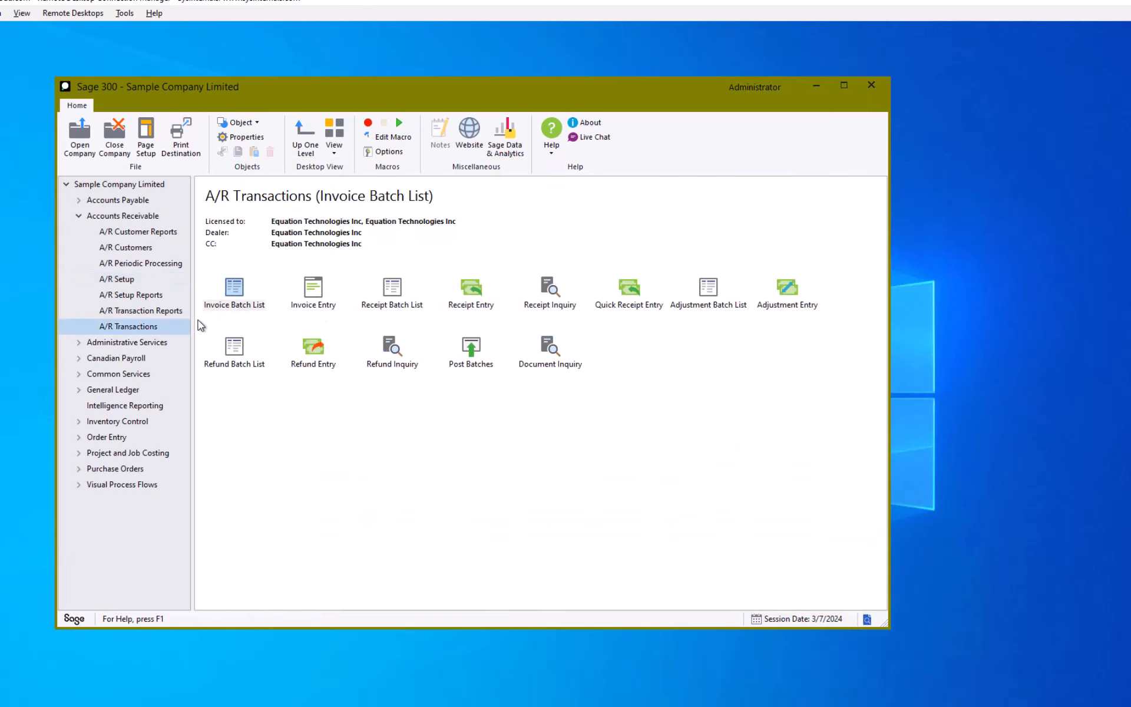
{"action": "double_click", "coordinate": [252, 289]}
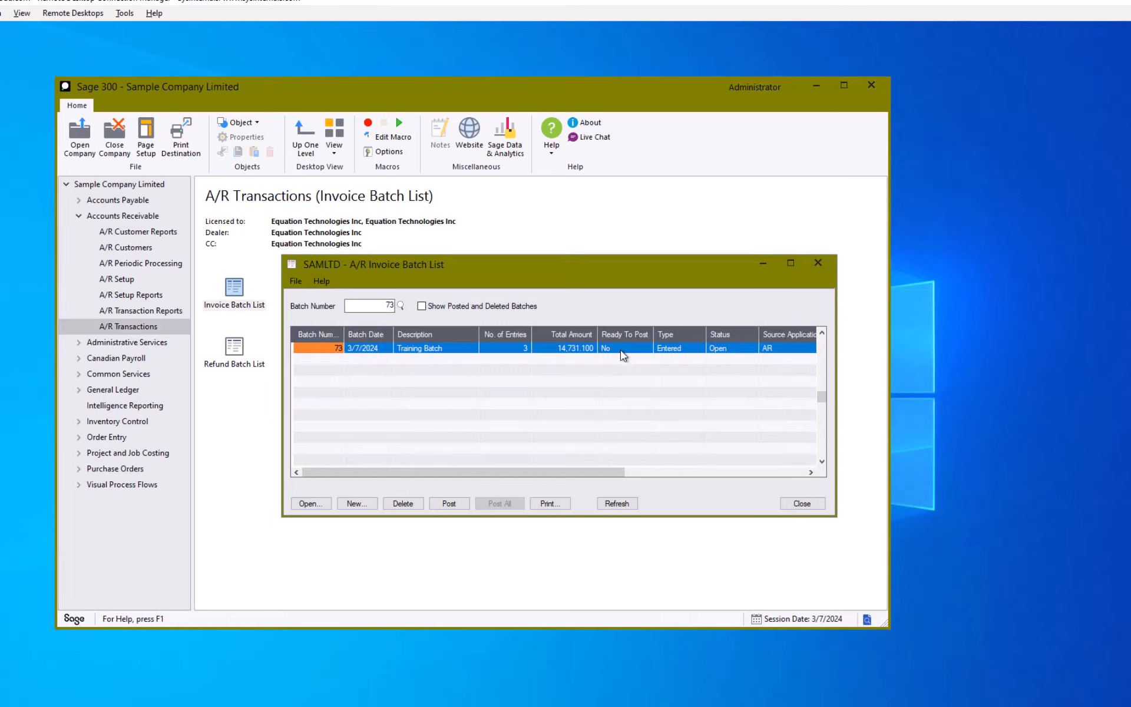
- Mark batch 73 (Training Batch) as ready to post and post all ready batches
{"action": "double_click", "coordinate": [623, 352]}
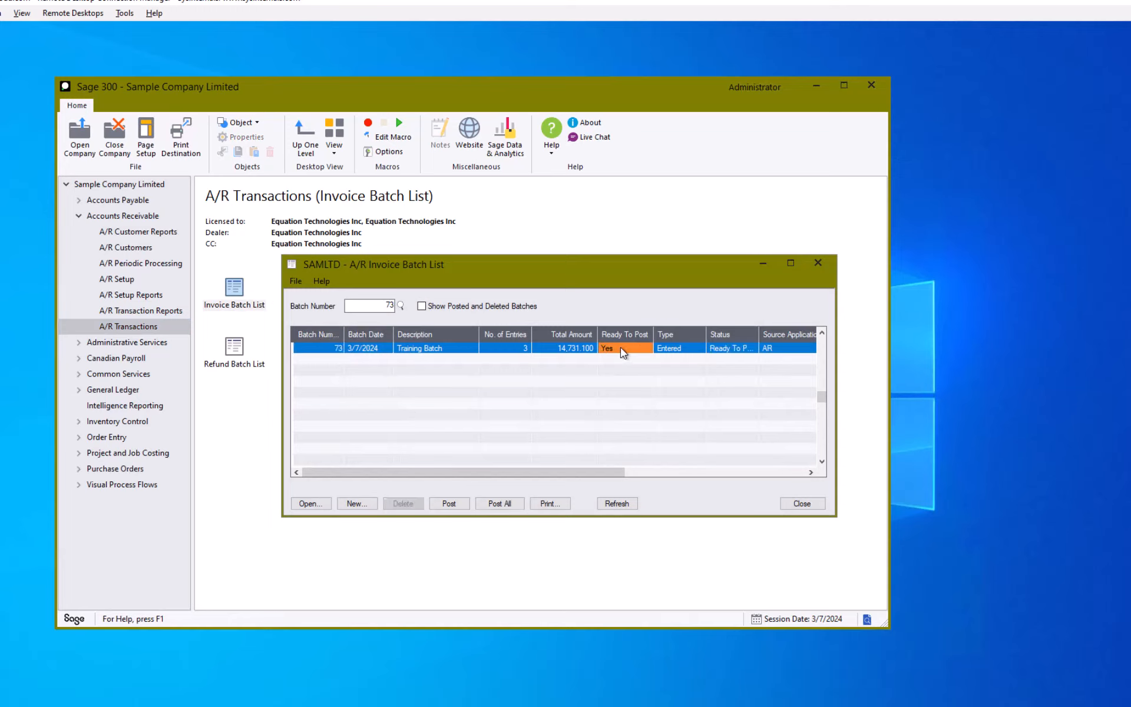
{"action": "left_click", "coordinate": [483, 506]}
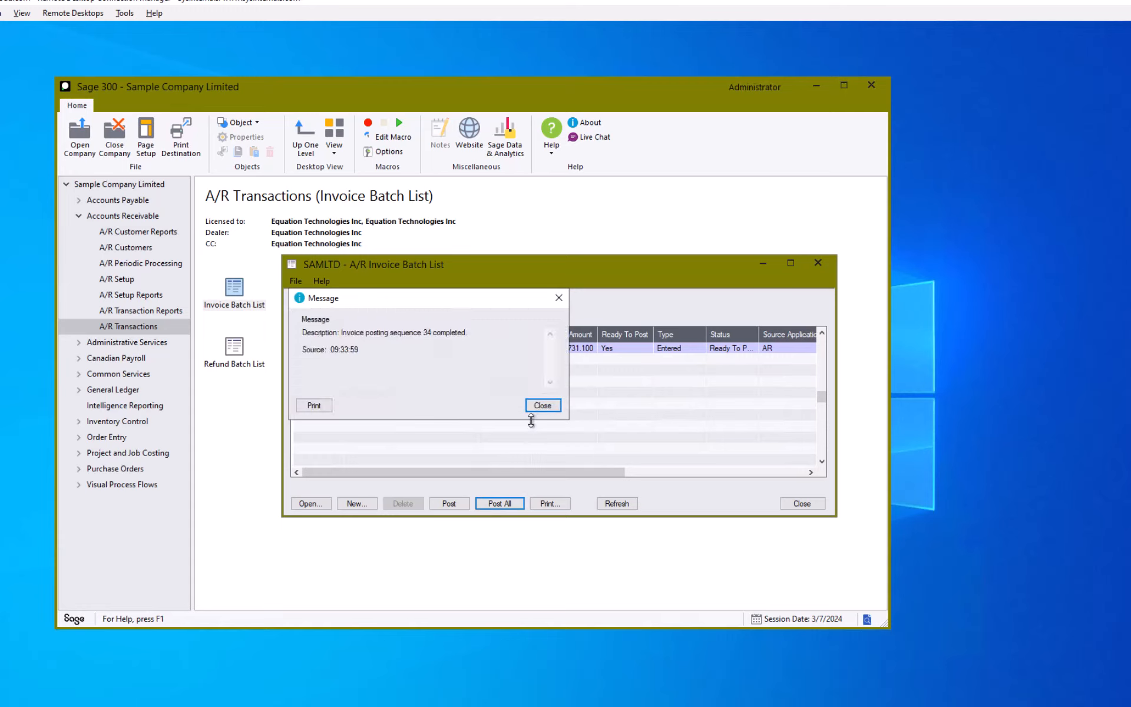
{"action": "left_click", "coordinate": [543, 412]}
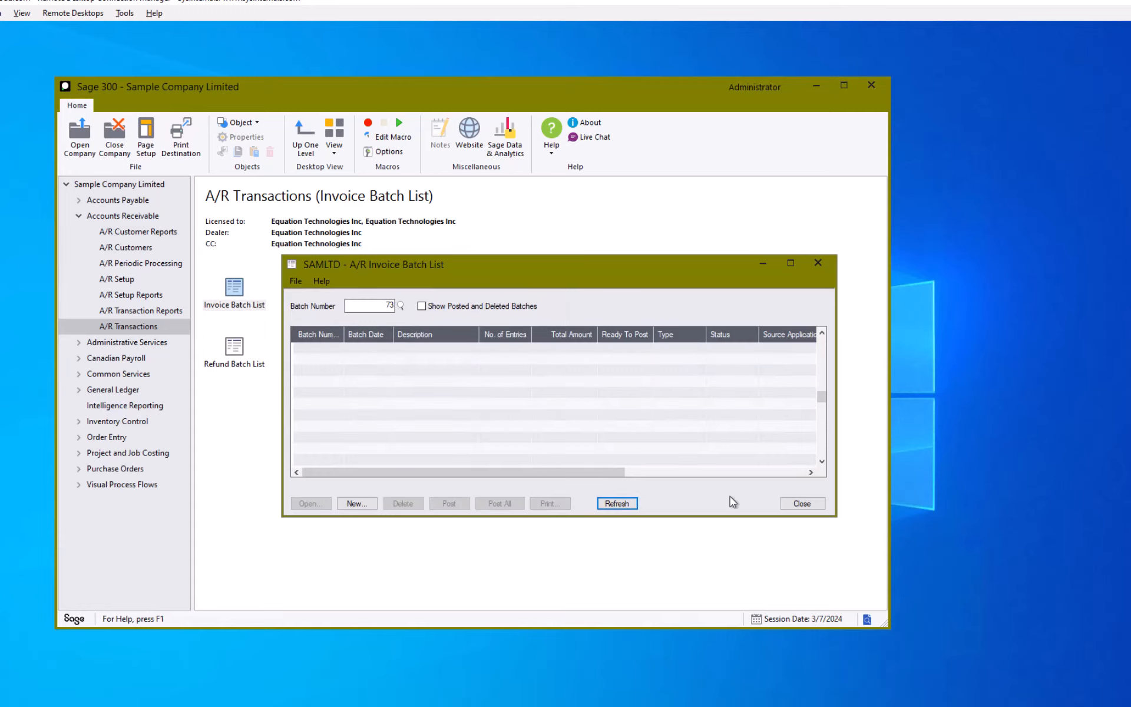